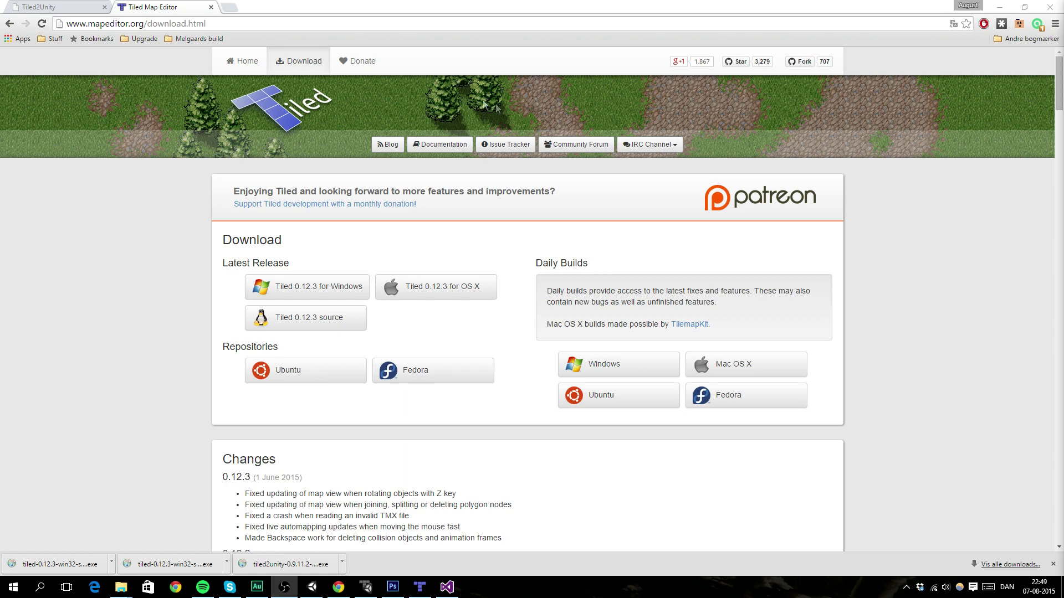
# Review the Tiled2Unity and Tiled Map Editor download pages for the two required tools
pyautogui.click(55, 7)
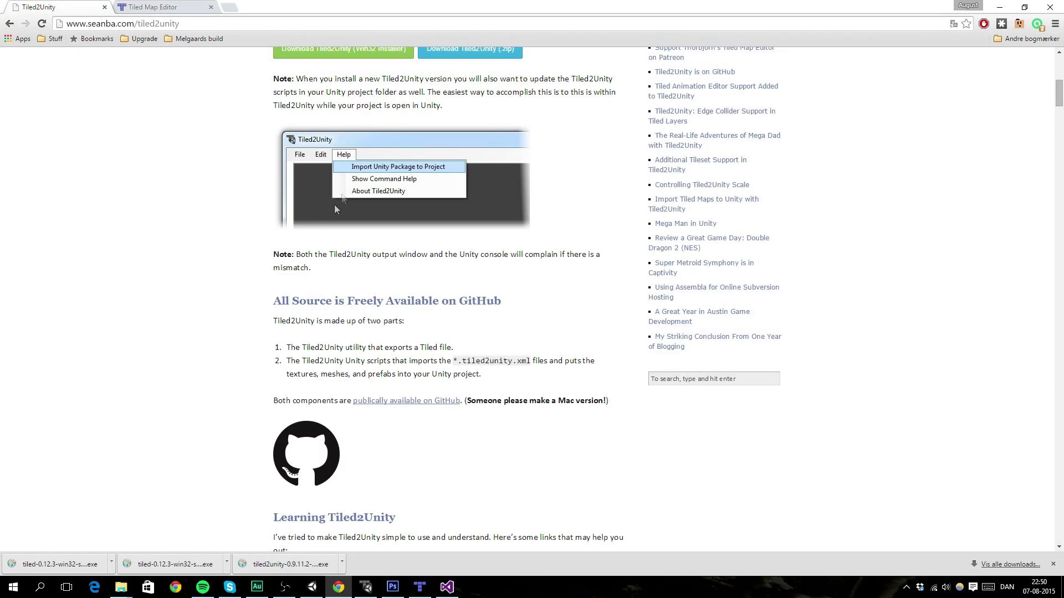
pyautogui.scroll(10, 299, 249)
pyautogui.click(148, 8)
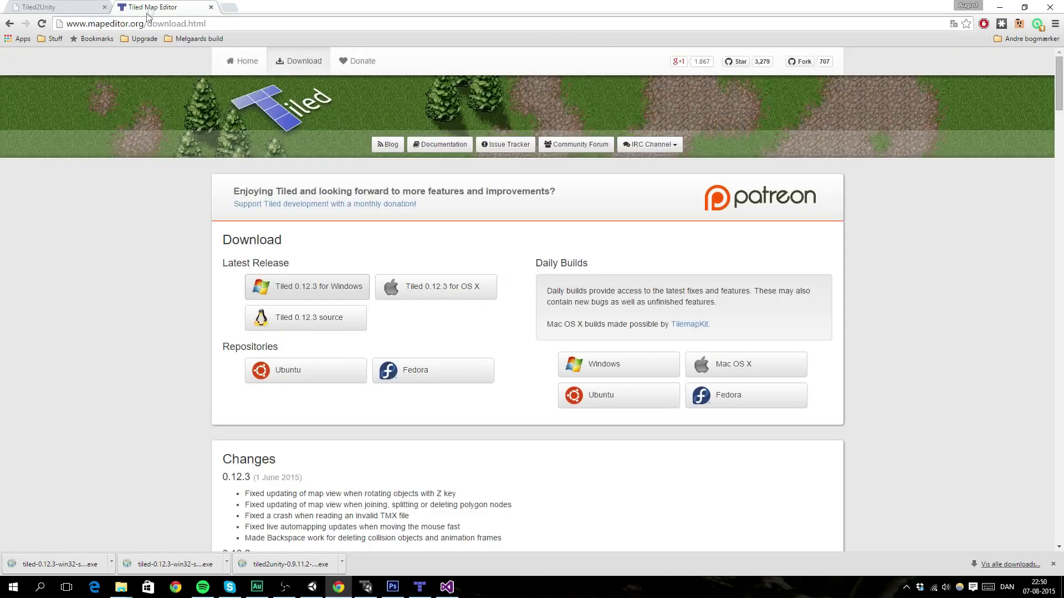
pyautogui.click(77, 6)
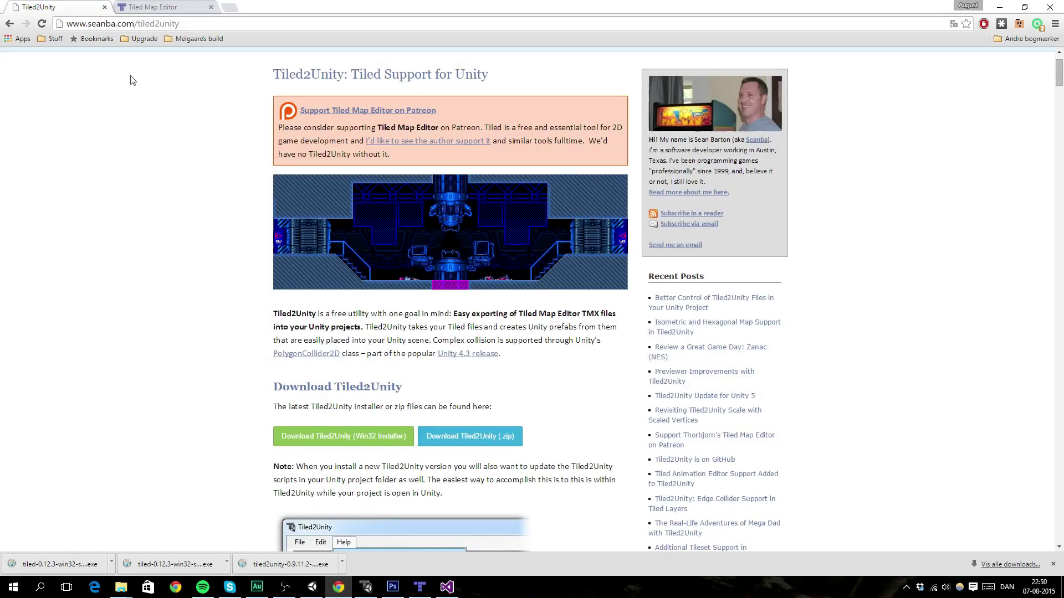
pyautogui.scroll(-3, 239, 420)
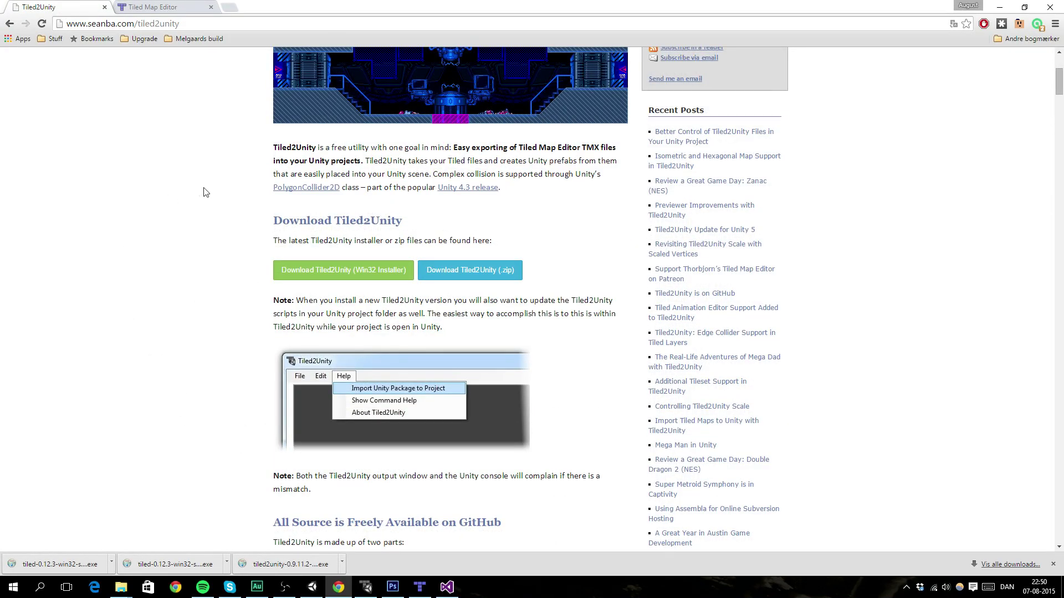
# Switch to Tiled and create an orthogonal map, Base64 (zlib compressed), Right Down order, 100 x 20 tiles, with 16 x 16 px tiles
pyautogui.click(419, 587)
pyautogui.moveTo(325, 293); pyautogui.dragTo(500, 291, button='middle')
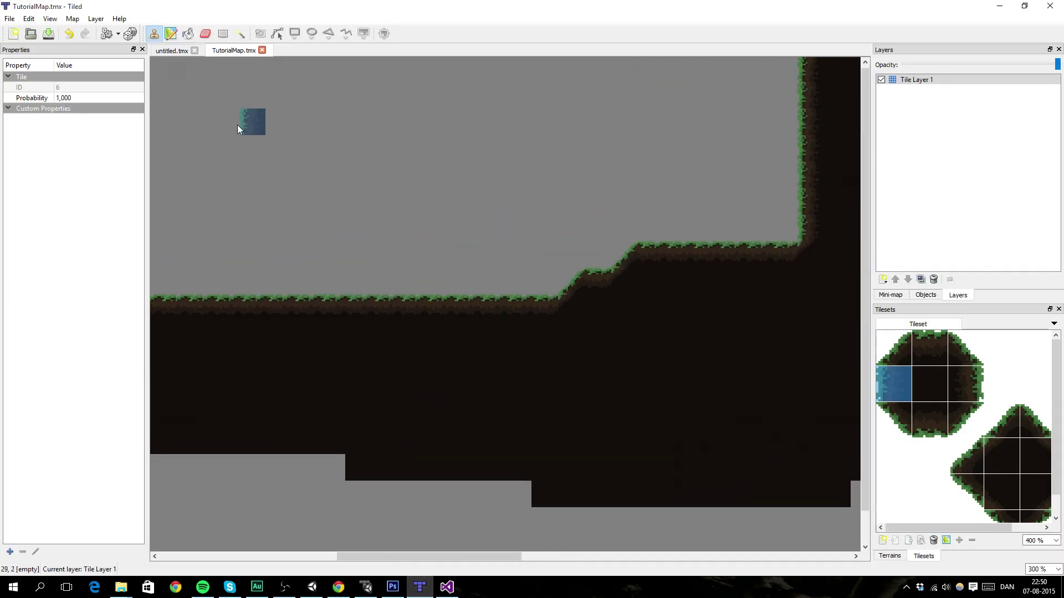
pyautogui.click(10, 18)
pyautogui.click(25, 31)
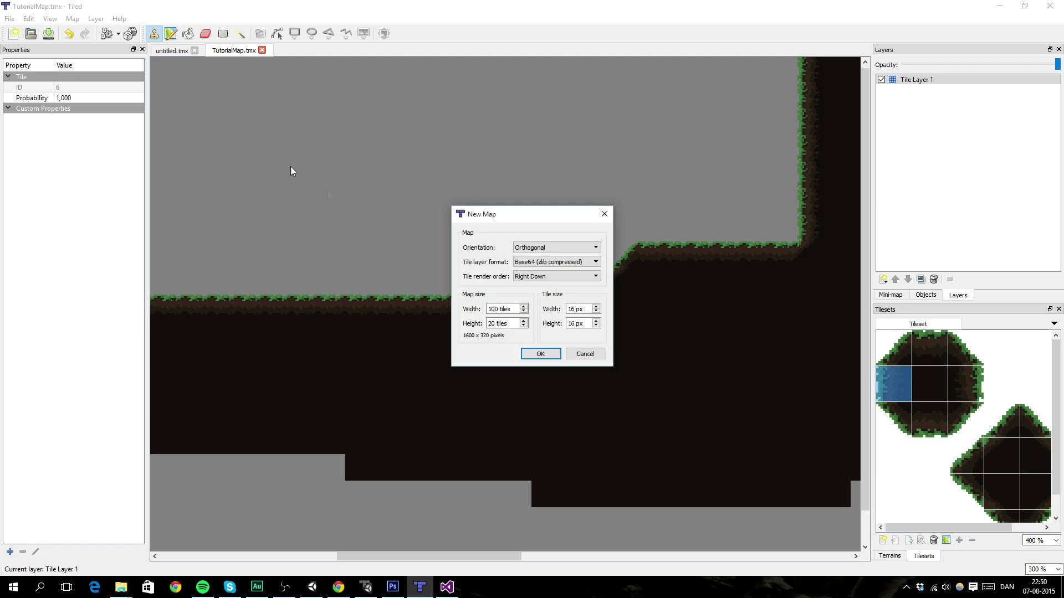
pyautogui.click(539, 249)
pyautogui.click(543, 256)
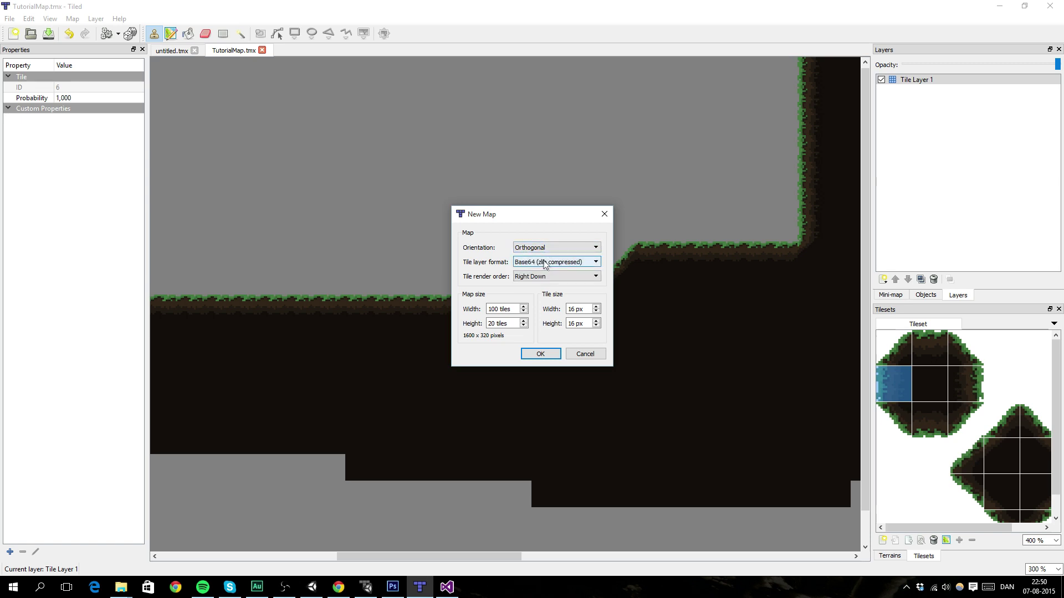
pyautogui.click(559, 264)
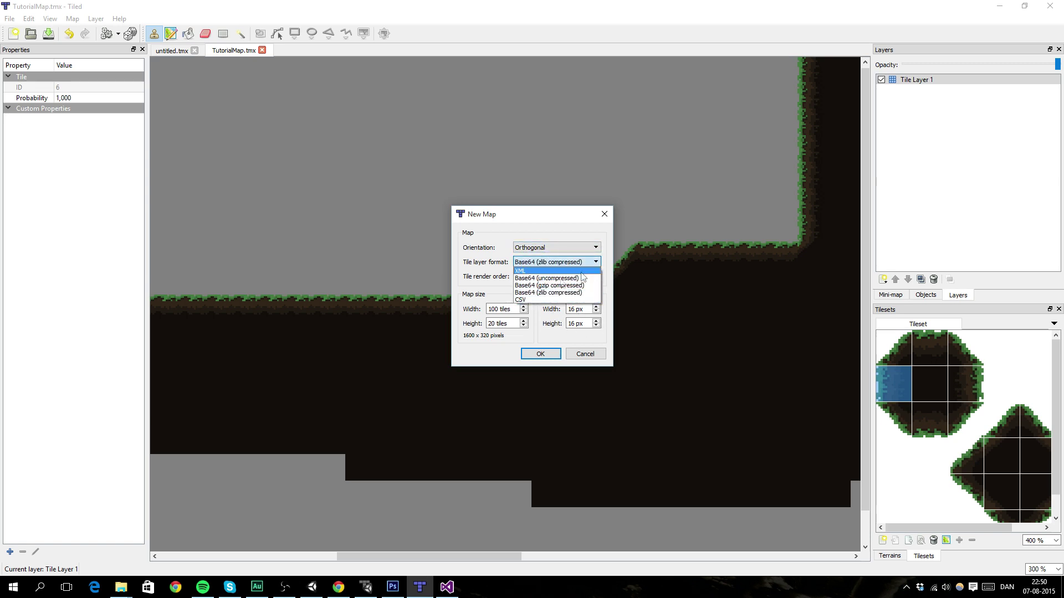
pyautogui.click(554, 293)
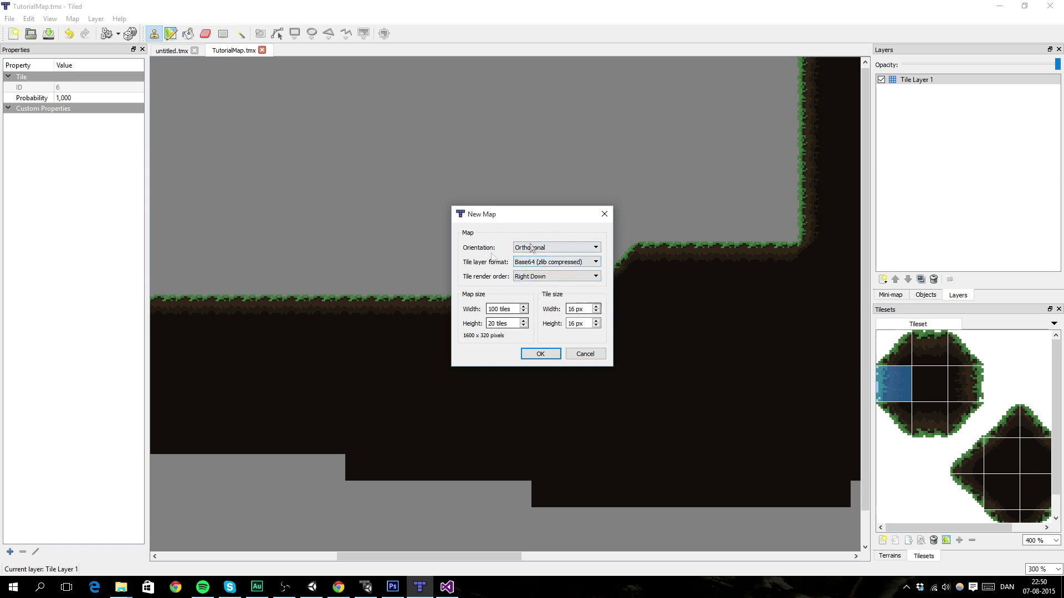
pyautogui.click(554, 276)
pyautogui.click(548, 283)
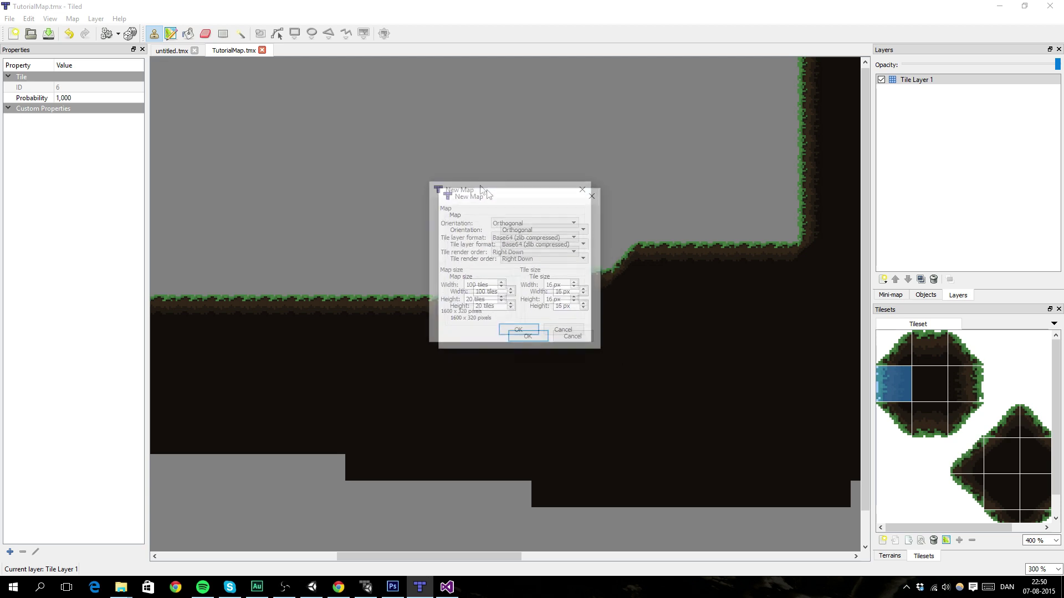
pyautogui.moveTo(548, 283); pyautogui.dragTo(538, 285)
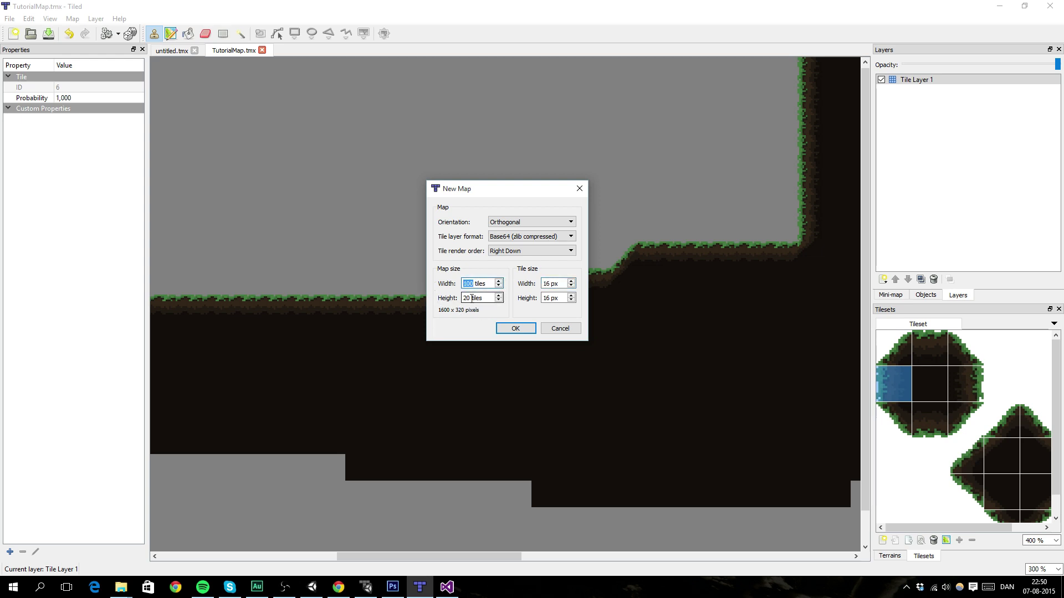
pyautogui.click(514, 328)
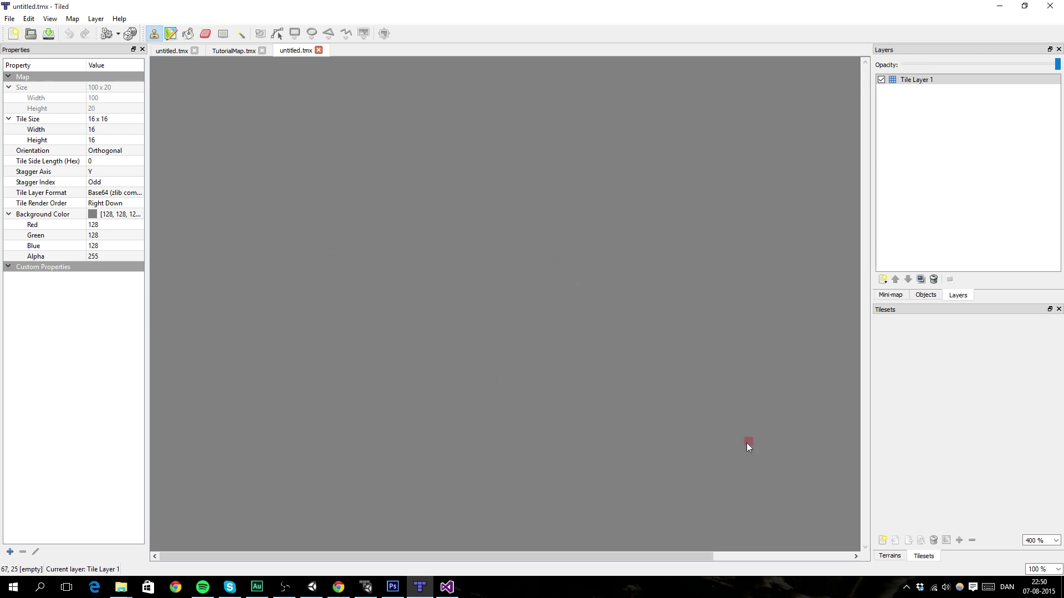
# Add a tileset named Tileset based on the desktop image Tileset.png, with 16 x 16 px tiles and no margin or spacing
pyautogui.click(884, 541)
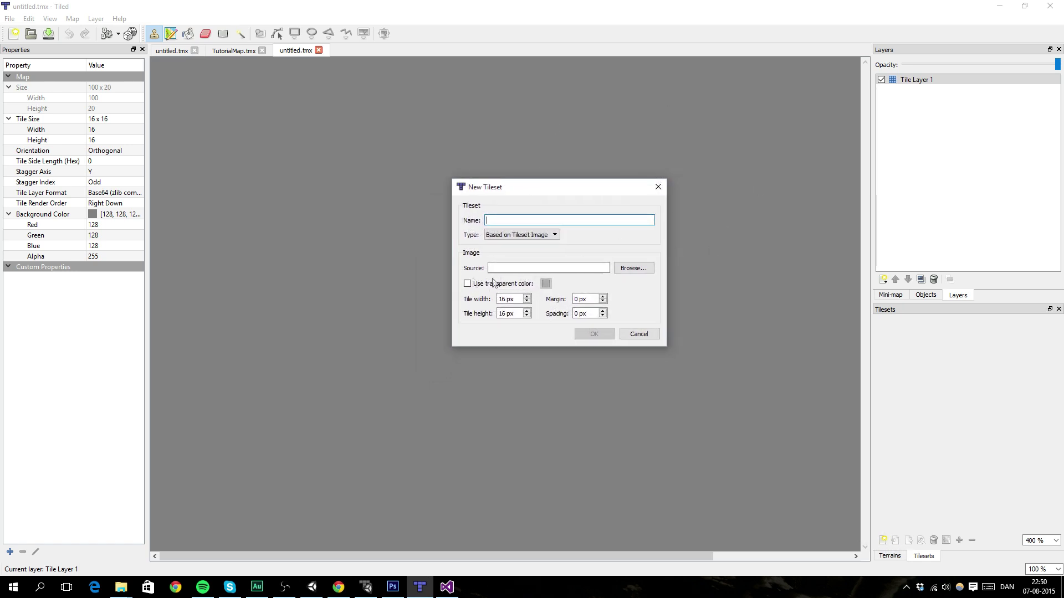
pyautogui.click(620, 269)
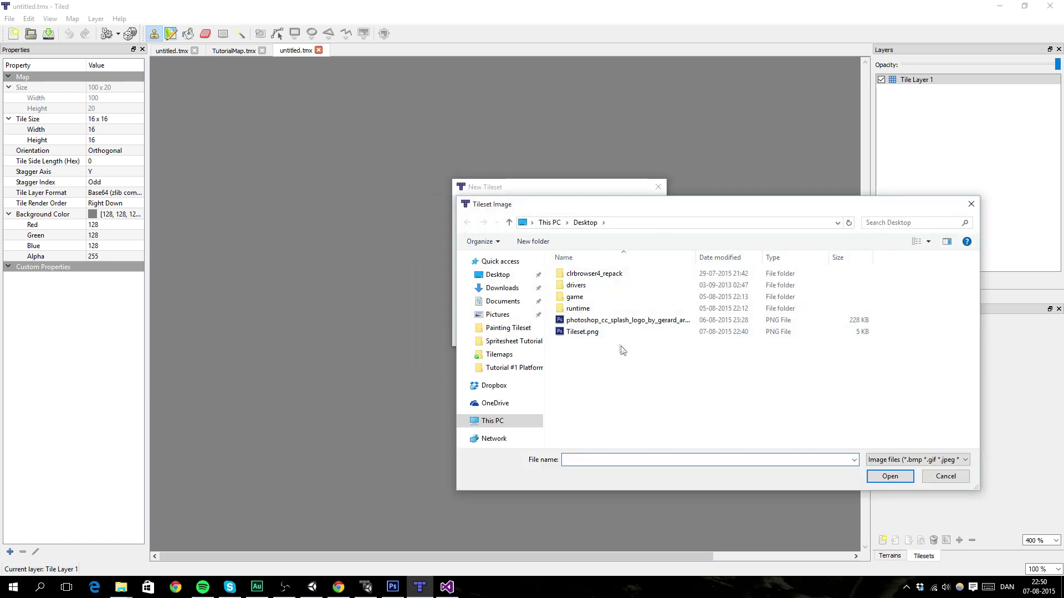
pyautogui.doubleClick(612, 334)
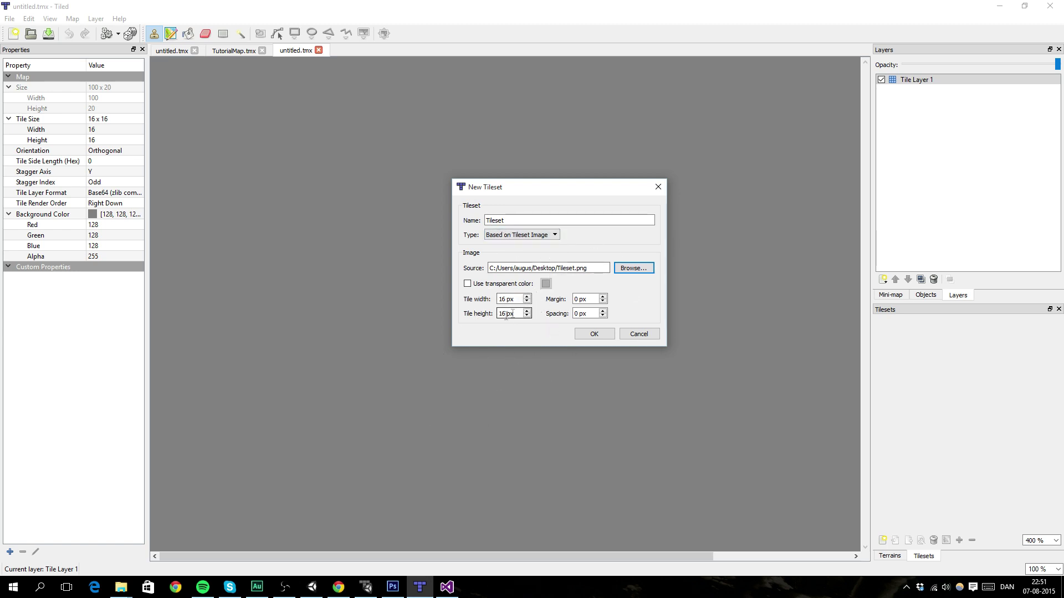
pyautogui.click(591, 334)
# Show the tile grid and paint a horizontal row of grass-topped ground tiles, about 43 tiles long, in the map's lower part
pyautogui.click(930, 370)
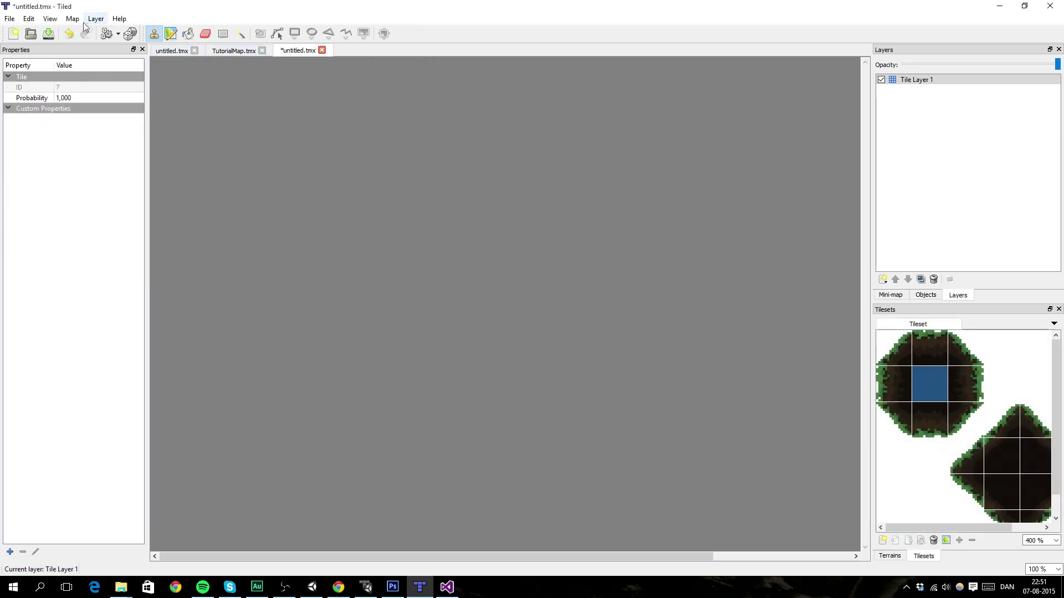
pyautogui.click(52, 20)
pyautogui.click(73, 73)
pyautogui.click(926, 355)
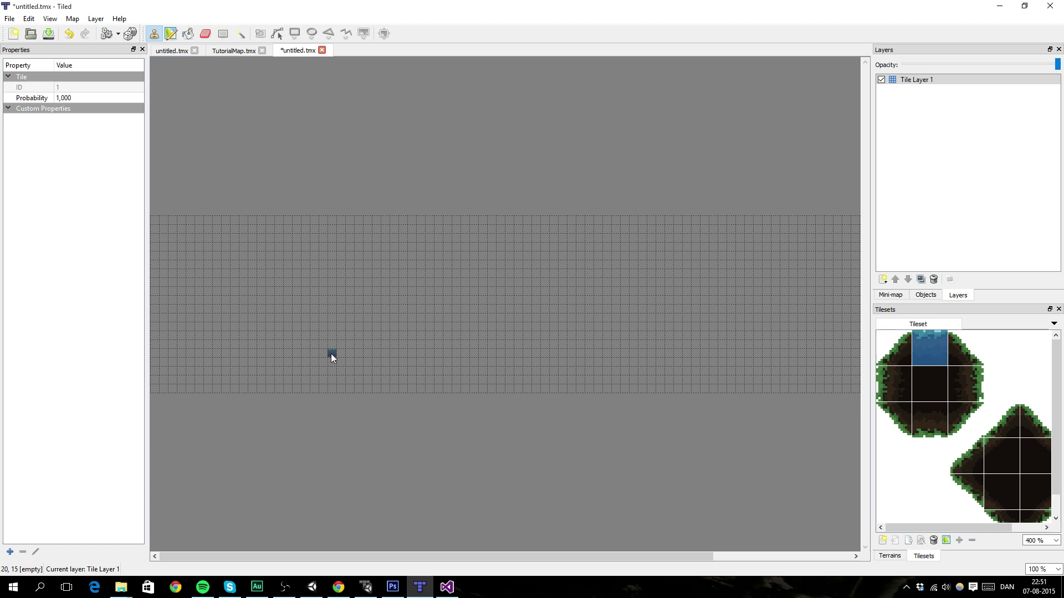
pyautogui.moveTo(335, 351); pyautogui.dragTo(338, 351)
pyautogui.moveTo(348, 356); pyautogui.dragTo(688, 356)
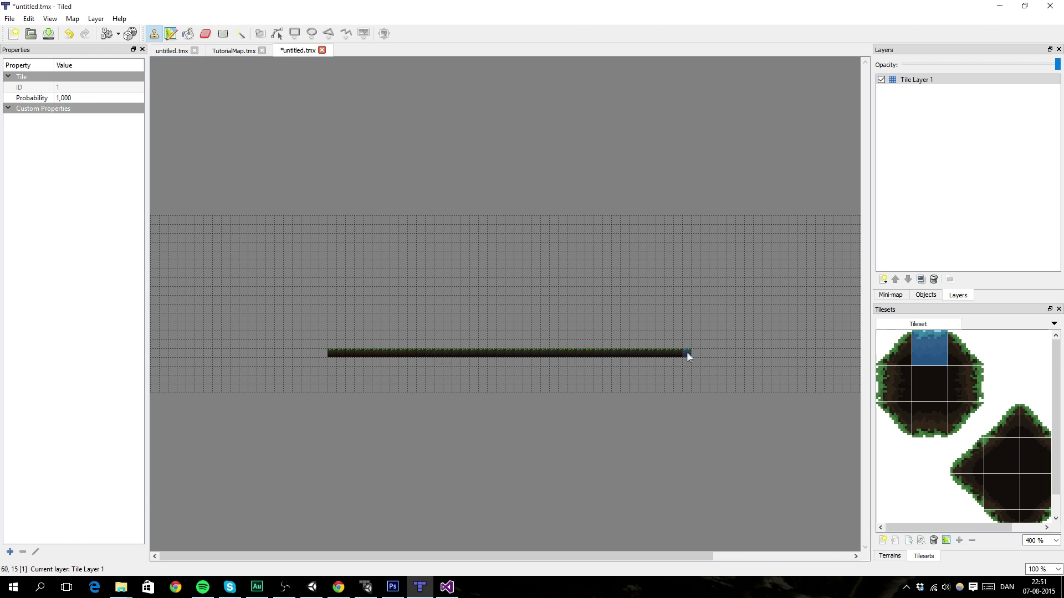
# Build a one-tile upward slope at the ground's right end, with a filler tile beneath it and a grass-topped tile after it
pyautogui.click(900, 358)
pyautogui.click(717, 343)
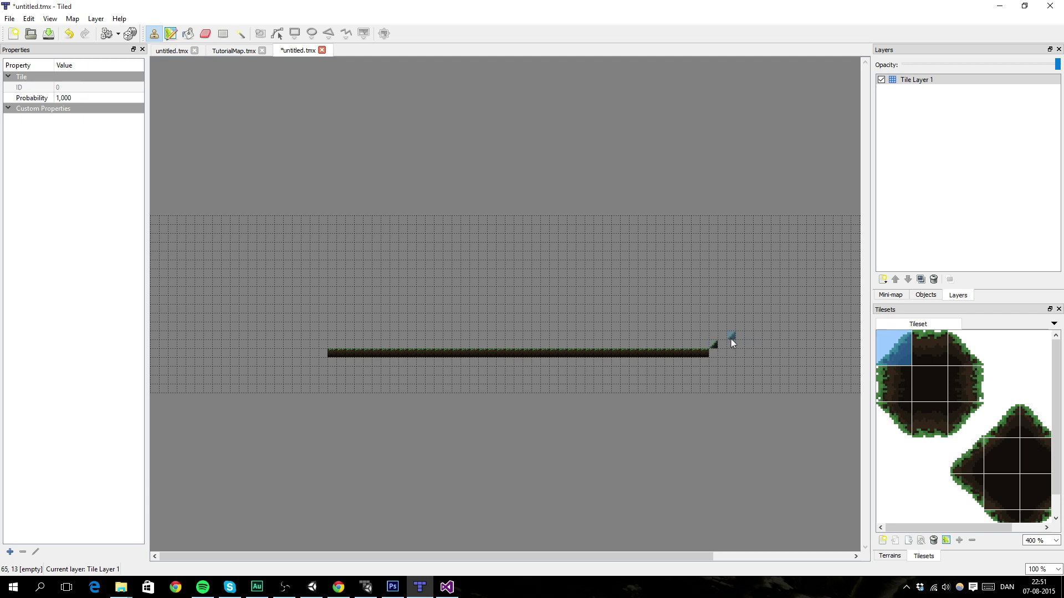
pyautogui.click(1000, 424)
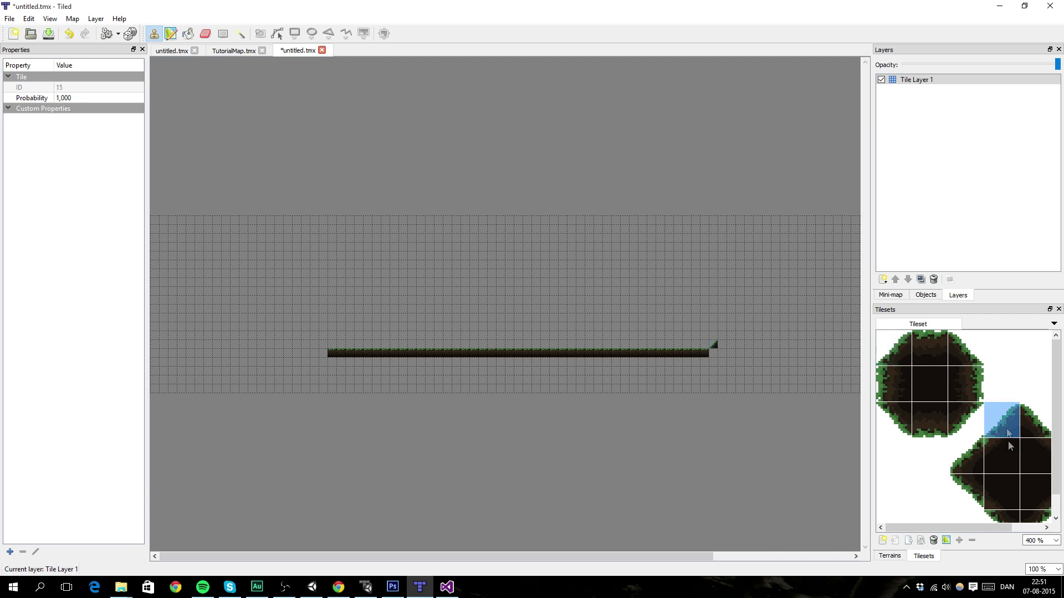
pyautogui.click(991, 455)
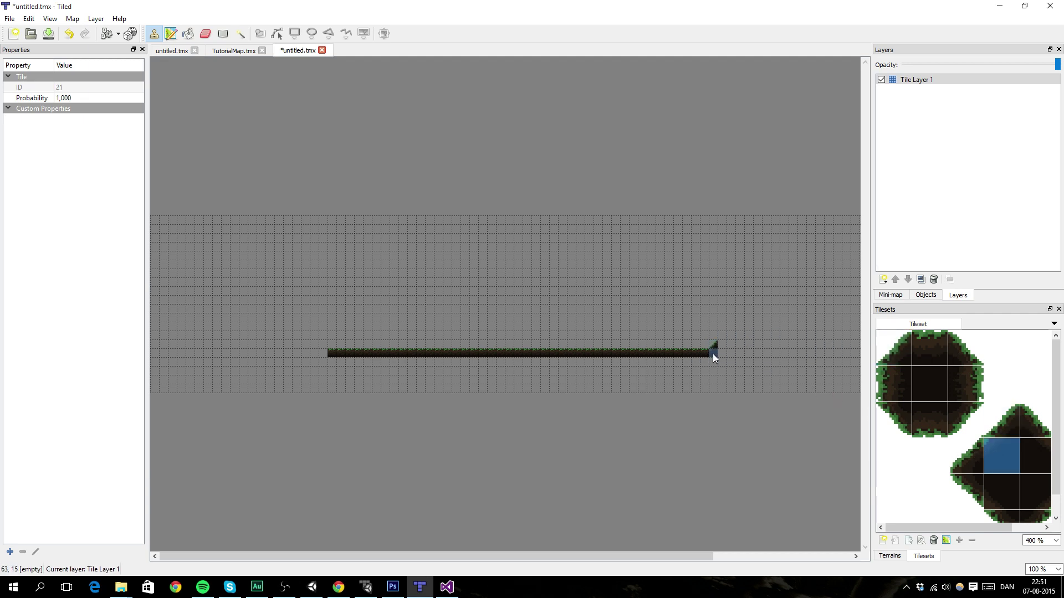
pyautogui.click(713, 354)
pyautogui.click(930, 357)
pyautogui.click(725, 343)
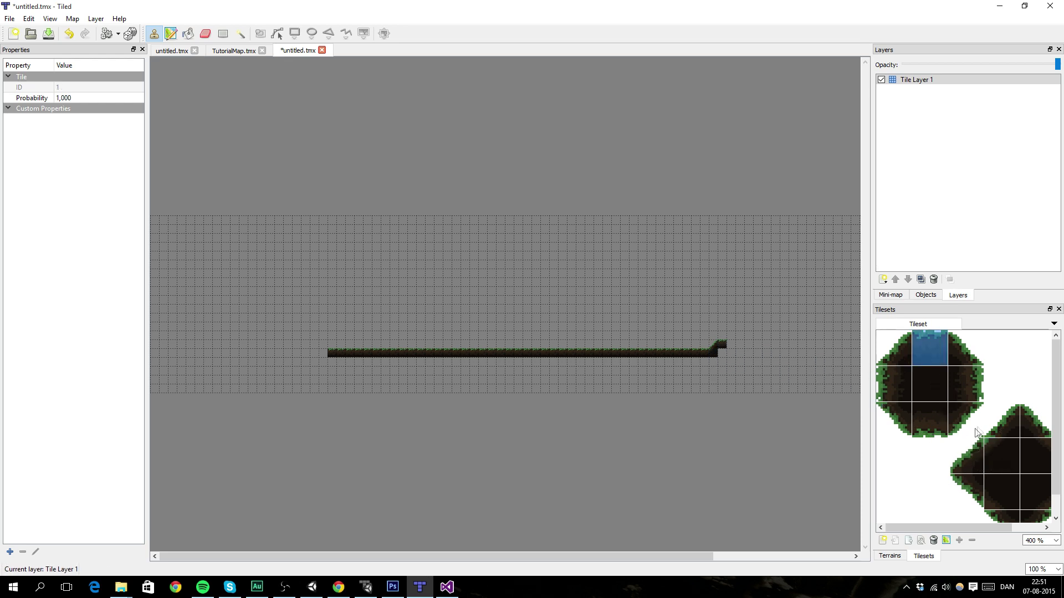
# Add a second upward slope after the first, with a filler tile beneath it and a grass-topped tile at its upper end
pyautogui.click(1028, 433)
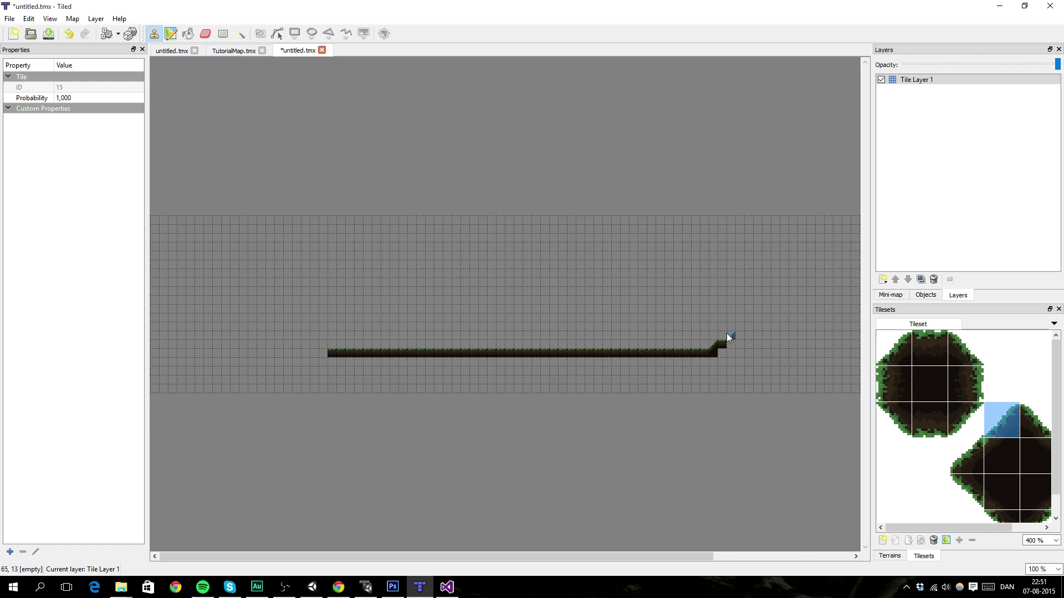
pyautogui.click(727, 334)
pyautogui.click(1008, 457)
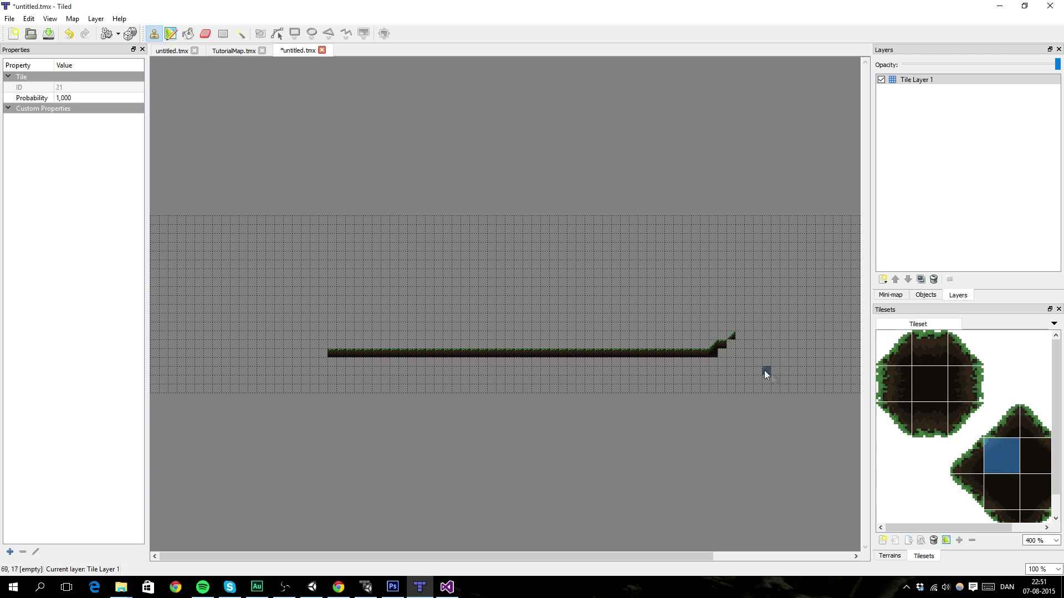
pyautogui.keyDown('ctrl'); pyautogui.scroll(2, 757, 364); pyautogui.keyUp('ctrl')
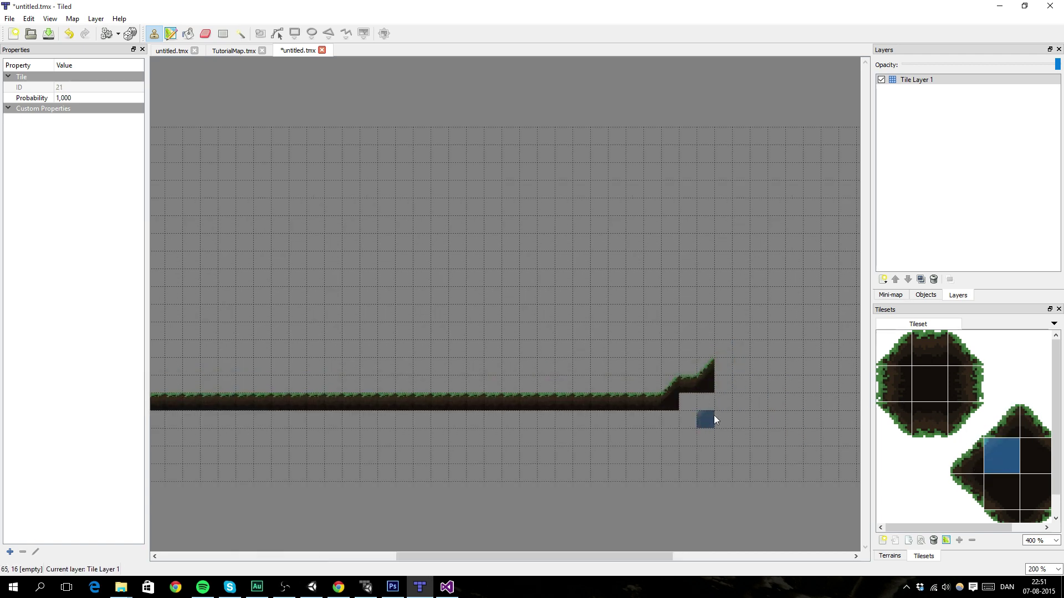
pyautogui.click(683, 392)
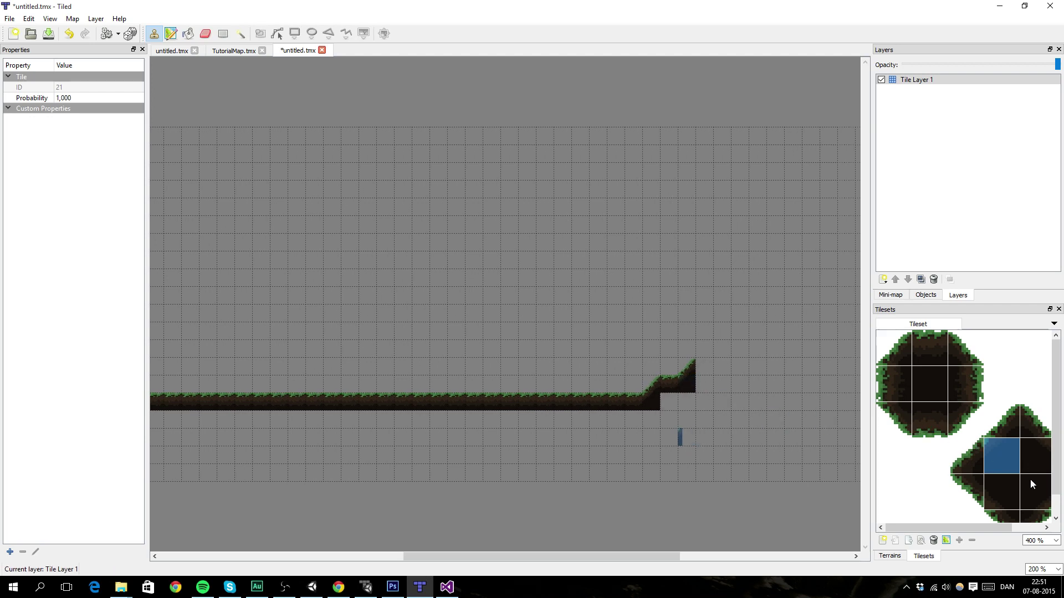
pyautogui.click(930, 363)
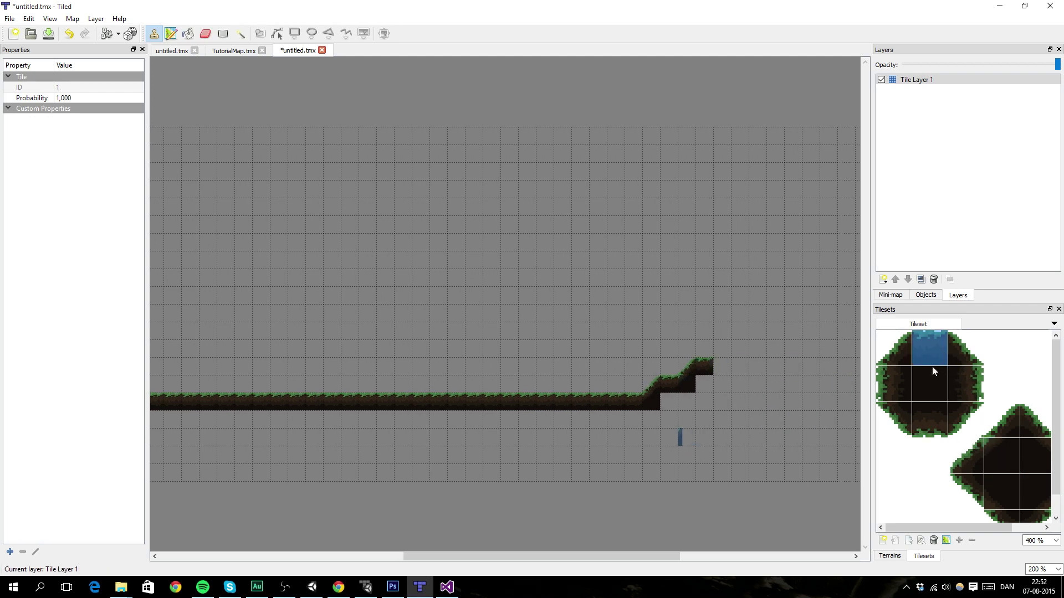
# Paint a vertical wall with inward-facing grass at each end of the ground, reaching up to the map's top edge
pyautogui.click(897, 383)
pyautogui.moveTo(720, 346); pyautogui.dragTo(720, 153)
pyautogui.hscroll(-5, 466, 221)
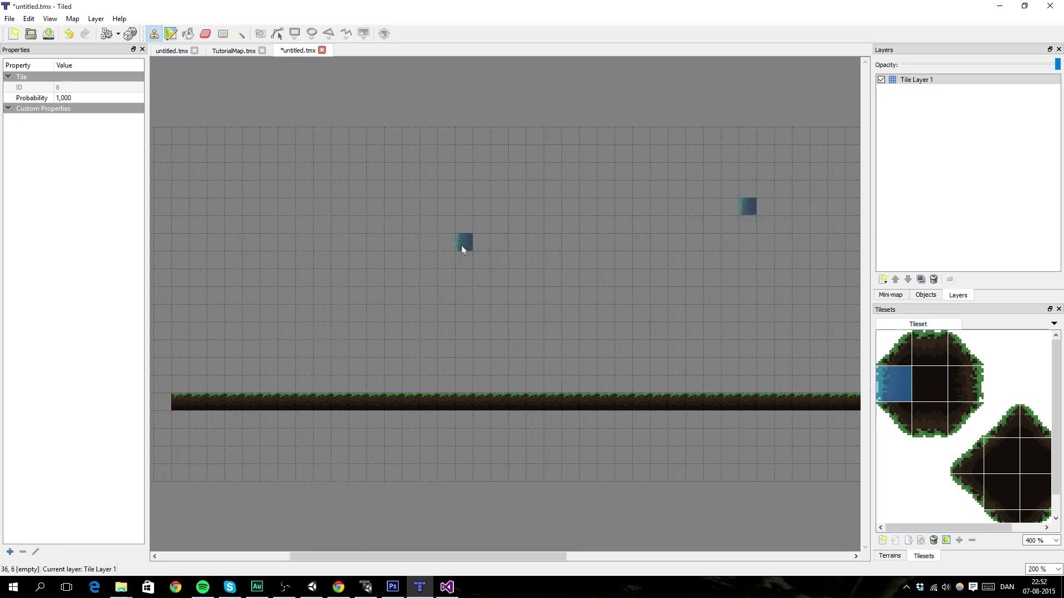
pyautogui.hscroll(-4, 462, 248)
pyautogui.click(965, 383)
pyautogui.moveTo(379, 385); pyautogui.dragTo(379, 133)
pyautogui.click(538, 205)
pyautogui.hscroll(2, 498, 216)
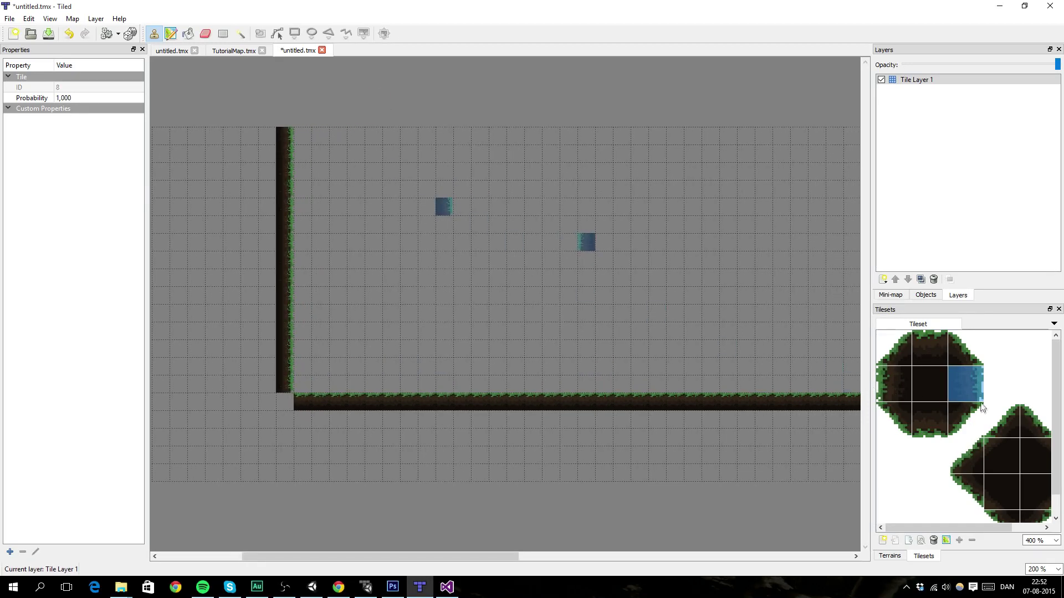
# Join the left wall and the ground with the matching inner corner tile
pyautogui.click(1036, 454)
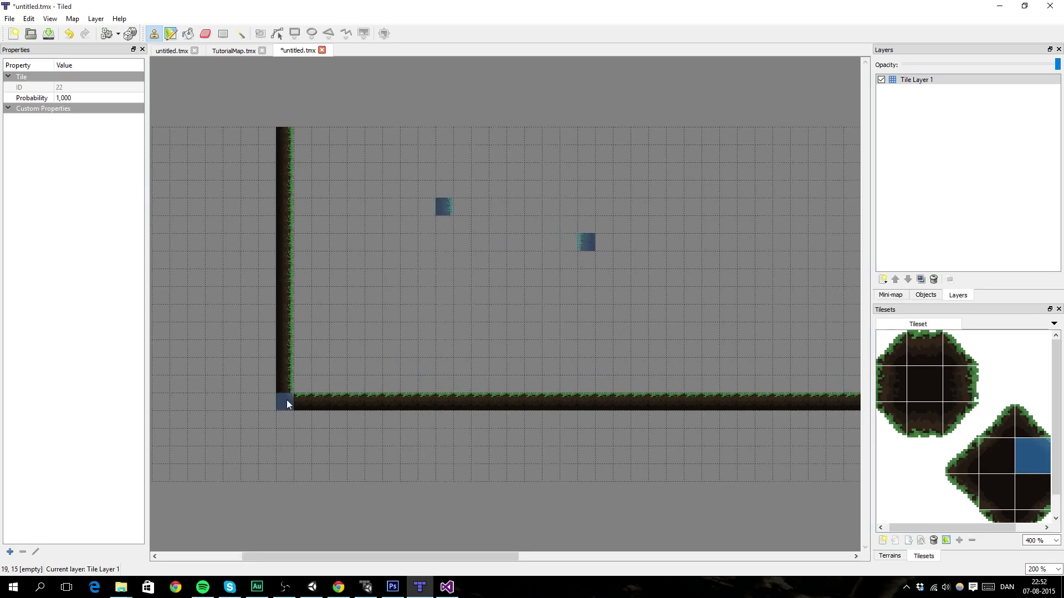
pyautogui.hscroll(2, 415, 373)
pyautogui.hscroll(-2, 437, 373)
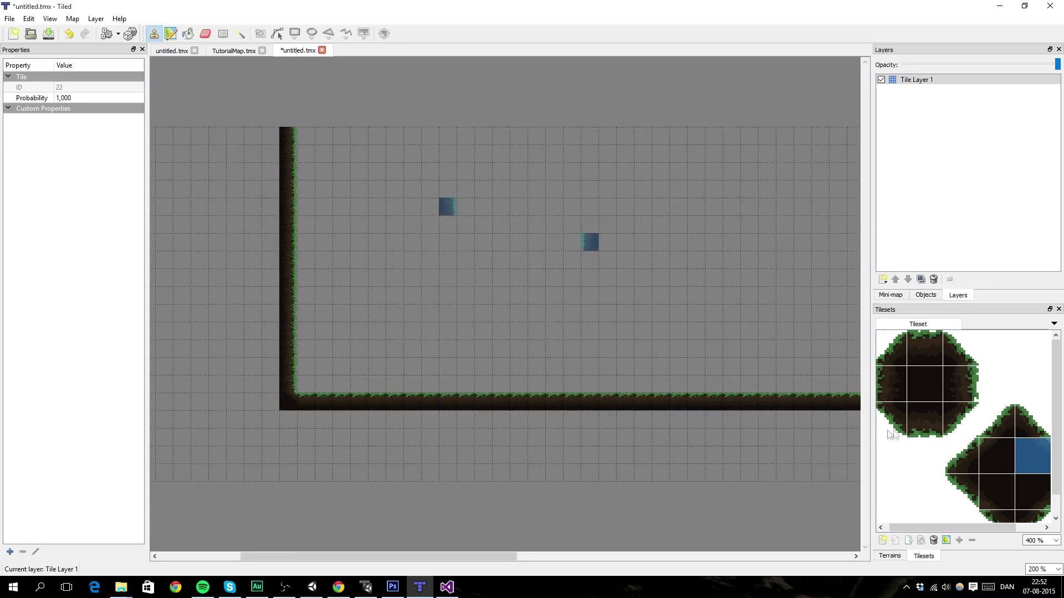
# Fill the area under the slopes and outside the right wall with solid dark earth tiles
pyautogui.hscroll(8, 443, 333)
pyautogui.click(317, 402)
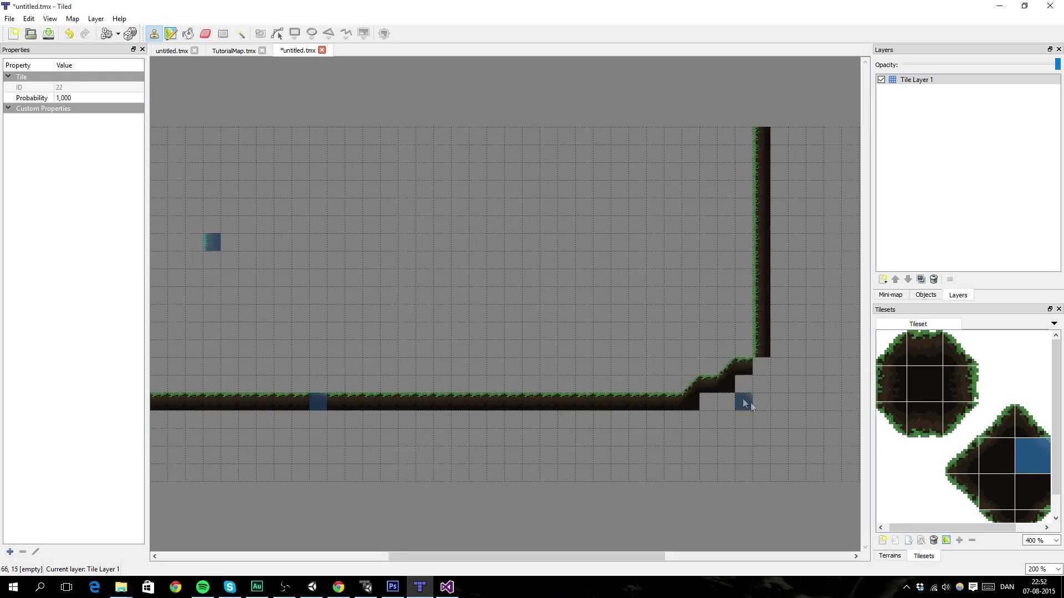
pyautogui.click(926, 395)
pyautogui.moveTo(702, 403)
pyautogui.mouseDown()
pyautogui.moveTo(743, 397)
pyautogui.moveTo(755, 380)
pyautogui.moveTo(761, 400)
pyautogui.mouseUp()
pyautogui.moveTo(777, 364); pyautogui.dragTo(731, 411, button='middle')
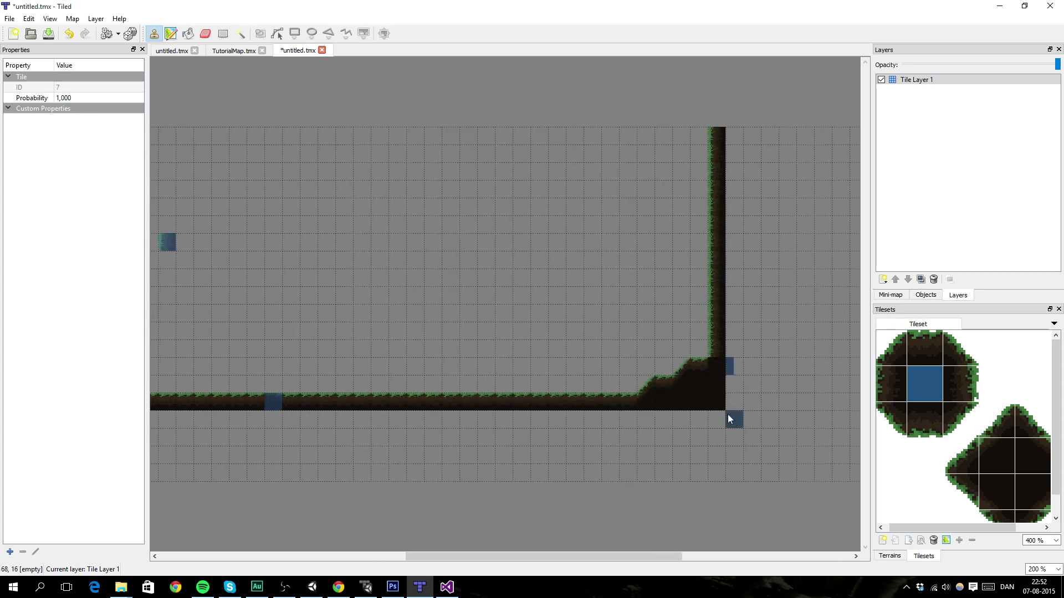
pyautogui.moveTo(732, 402)
pyautogui.mouseDown()
pyautogui.moveTo(731, 175)
pyautogui.moveTo(754, 255)
pyautogui.moveTo(785, 166)
pyautogui.moveTo(807, 151)
pyautogui.moveTo(769, 244)
pyautogui.moveTo(766, 332)
pyautogui.moveTo(743, 399)
pyautogui.moveTo(753, 460)
pyautogui.moveTo(775, 390)
pyautogui.moveTo(680, 427)
pyautogui.moveTo(644, 476)
pyautogui.moveTo(610, 473)
pyautogui.mouseUp()
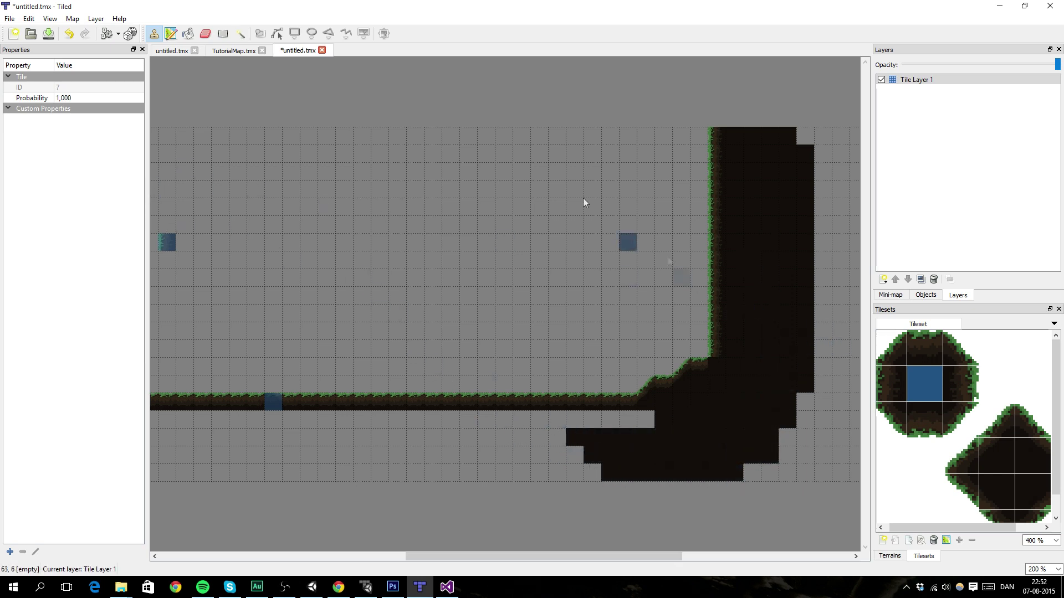
pyautogui.rightClick(150, 33)
pyautogui.click(215, 12)
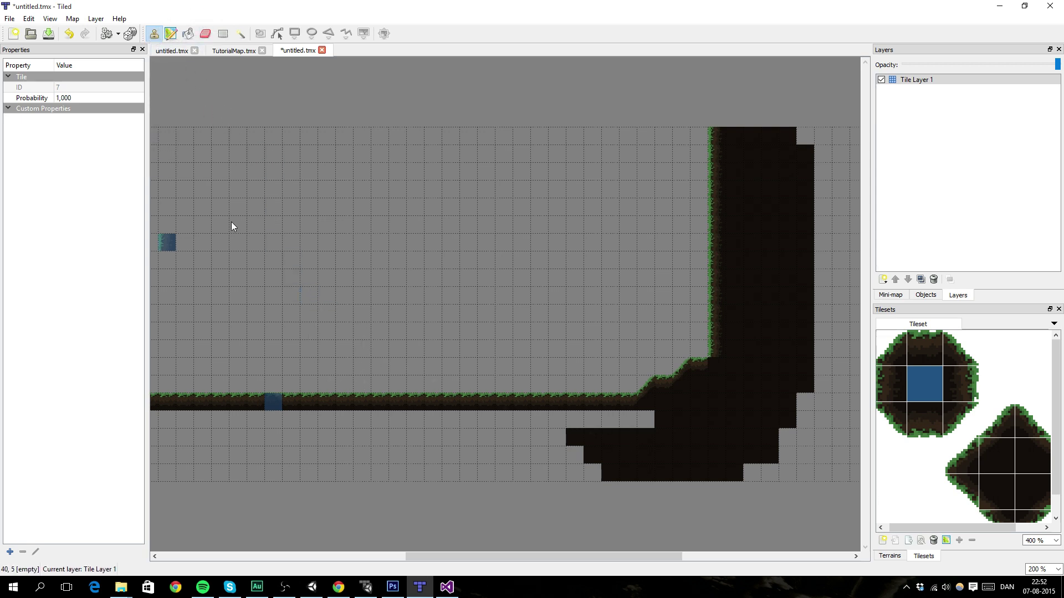
# Paint a floating grass-topped platform two tiles wide above the middle of the ground
pyautogui.moveTo(263, 247); pyautogui.dragTo(582, 289, button='middle')
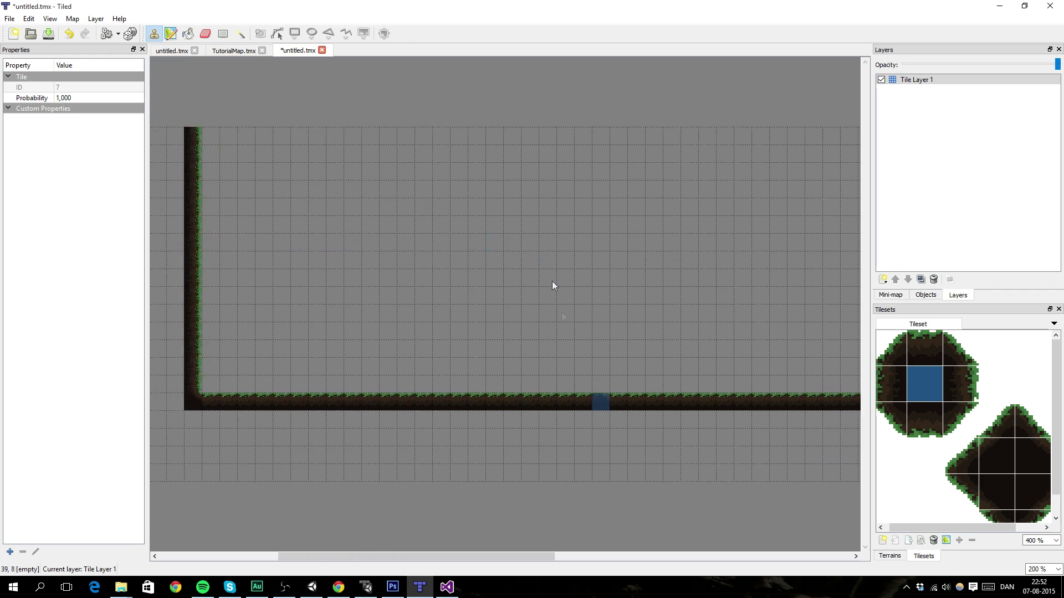
pyautogui.rightClick(600, 406)
pyautogui.moveTo(585, 292); pyautogui.dragTo(565, 296)
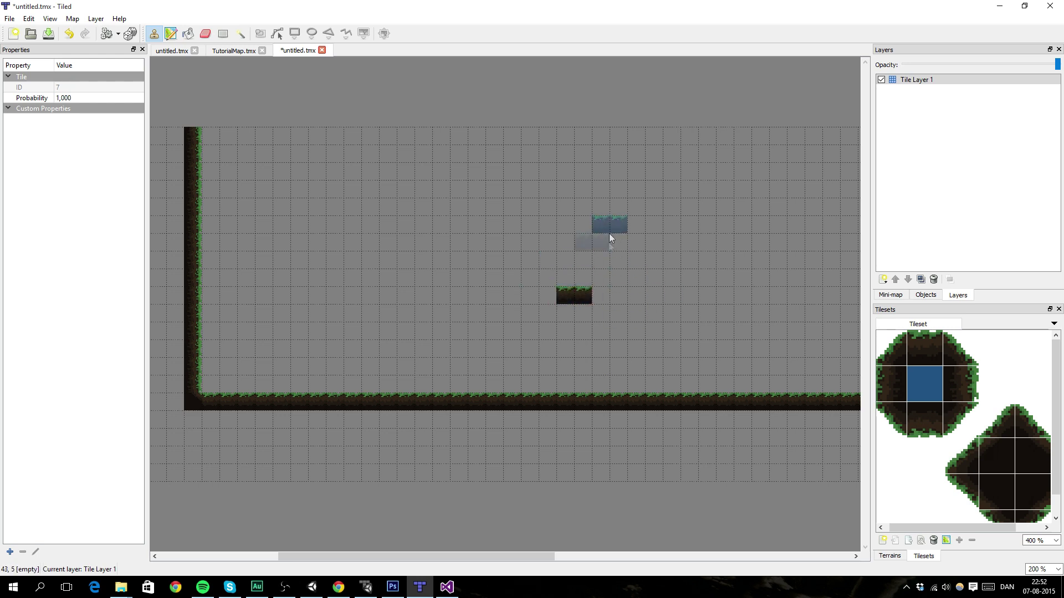
pyautogui.moveTo(610, 234); pyautogui.dragTo(415, 284, button='middle')
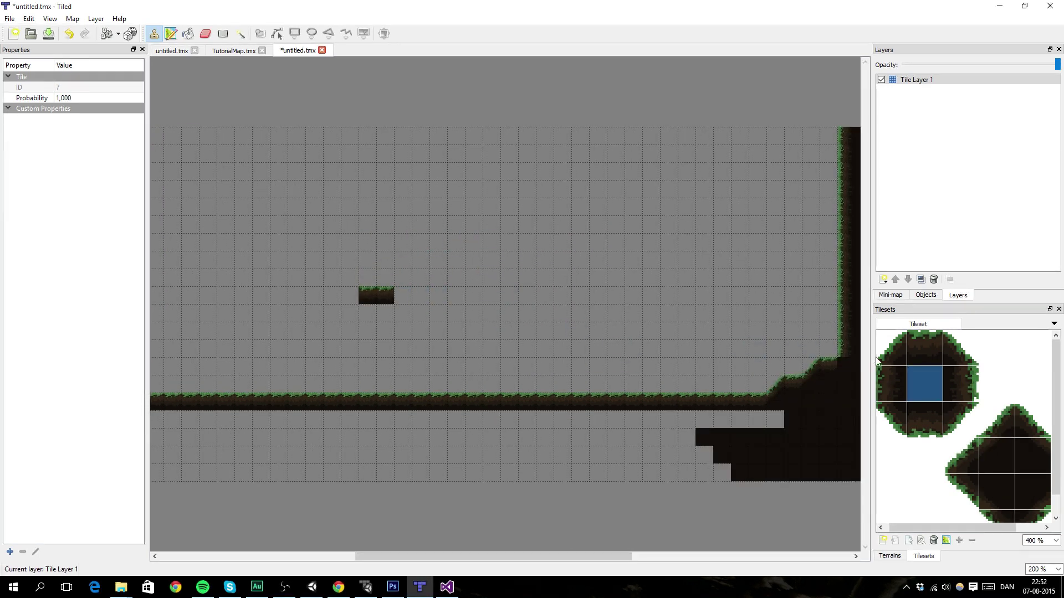
pyautogui.moveTo(770, 447); pyautogui.dragTo(598, 425, button='middle')
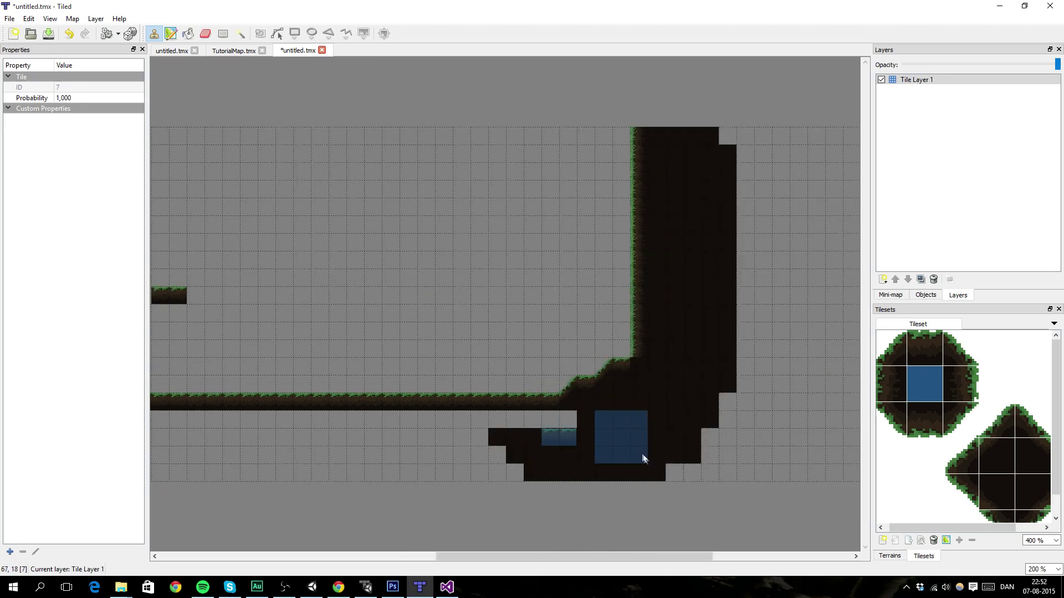
pyautogui.moveTo(655, 471)
pyautogui.mouseDown()
pyautogui.moveTo(621, 449)
pyautogui.moveTo(481, 448)
pyautogui.mouseUp()
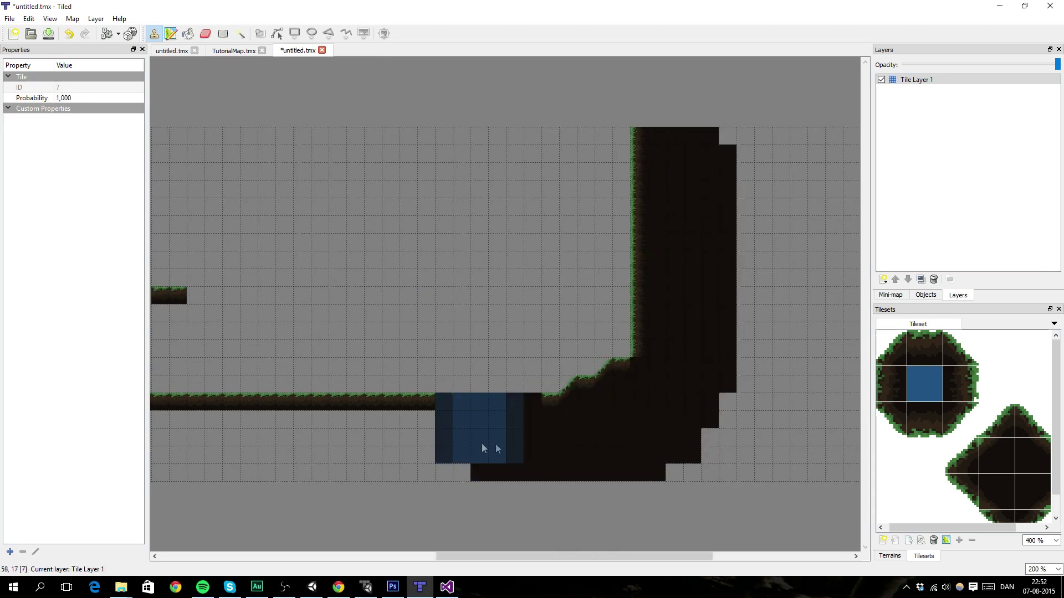
pyautogui.hotkey('ctrl', 'z')
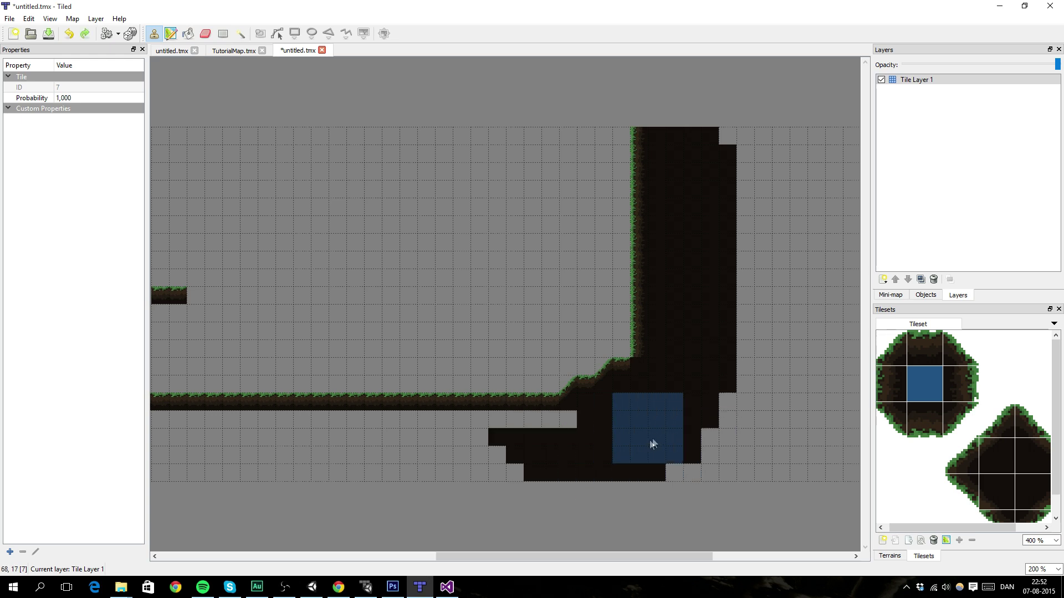
# Fill the corner below the right wall and the adjoining strip beneath the ground with a four-by-four stamp of solid dark earth
pyautogui.click(703, 445)
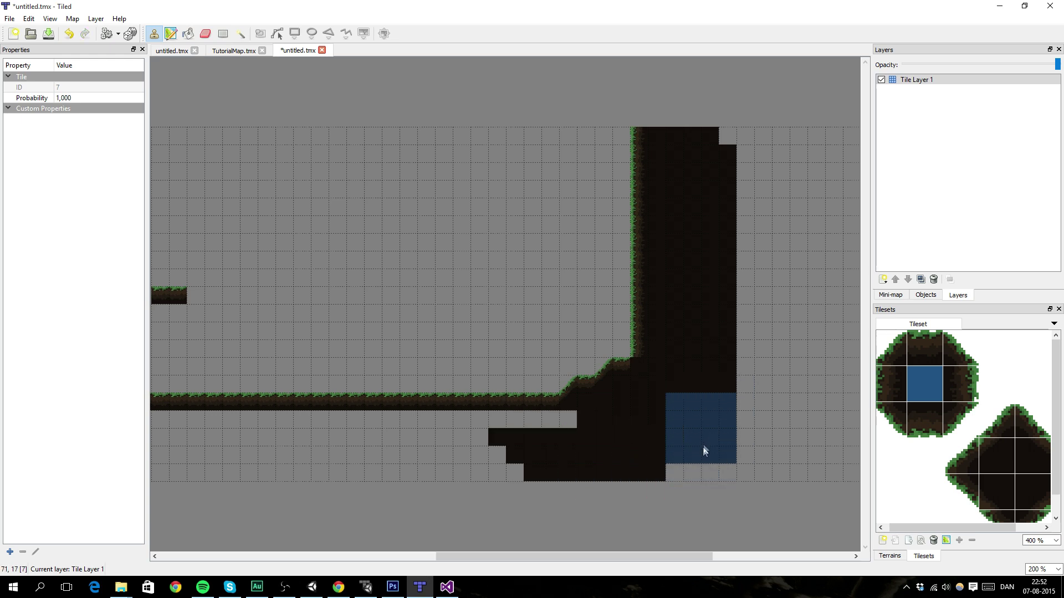
pyautogui.moveTo(704, 449)
pyautogui.mouseDown()
pyautogui.moveTo(586, 466)
pyautogui.moveTo(332, 453)
pyautogui.mouseUp()
pyautogui.moveTo(444, 474); pyautogui.dragTo(792, 473, button='middle')
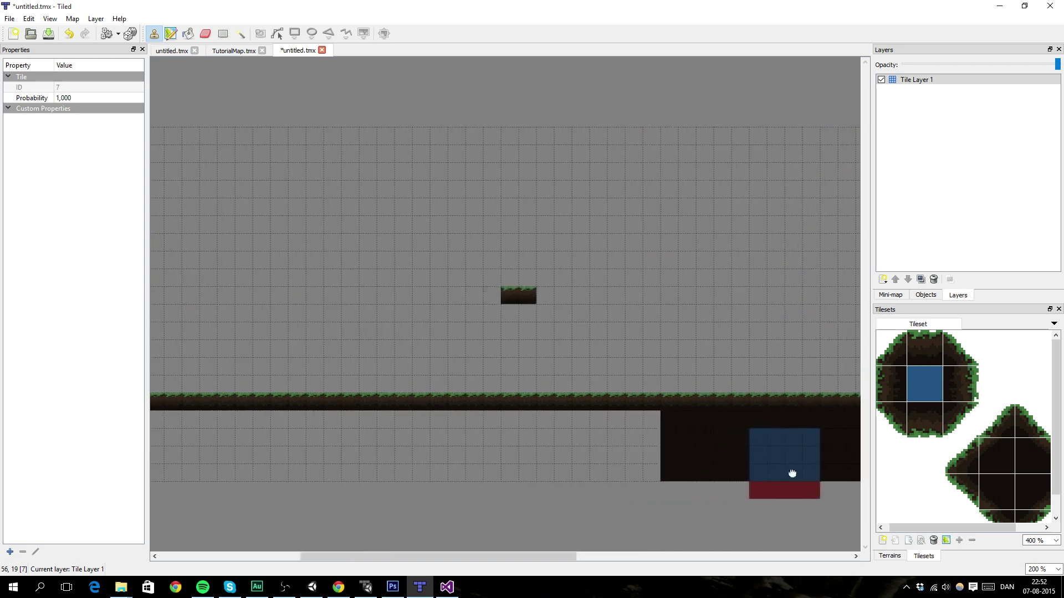
# Try to extend the dark earth fill beneath the ground towards the left wall, and undo that stroke
pyautogui.moveTo(793, 473)
pyautogui.mouseDown()
pyautogui.moveTo(684, 460)
pyautogui.moveTo(248, 448)
pyautogui.mouseUp()
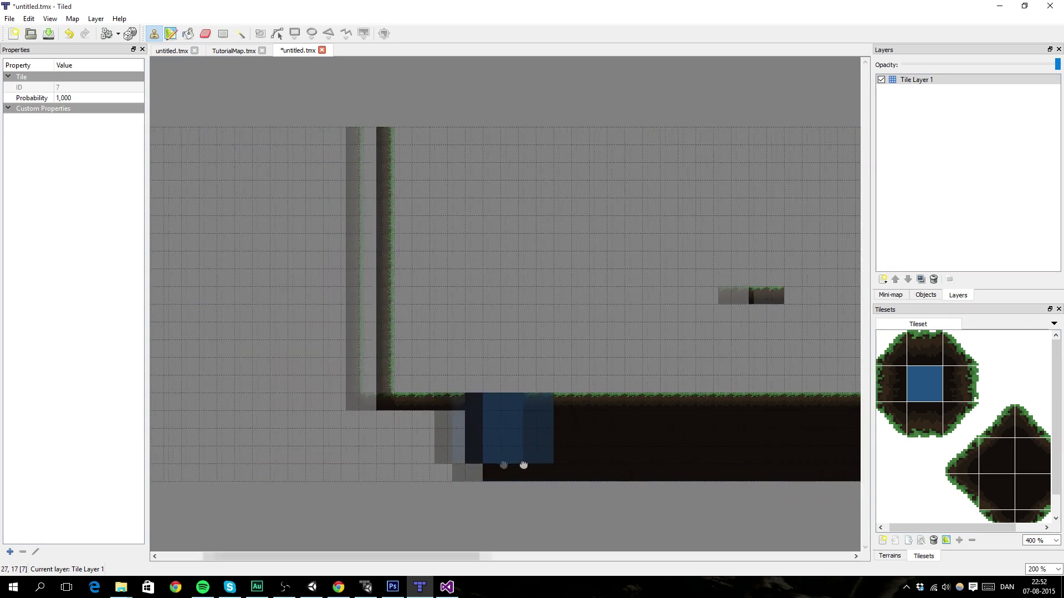
pyautogui.moveTo(524, 464); pyautogui.dragTo(532, 474, button='middle')
pyautogui.hotkey('ctrl', 'z')
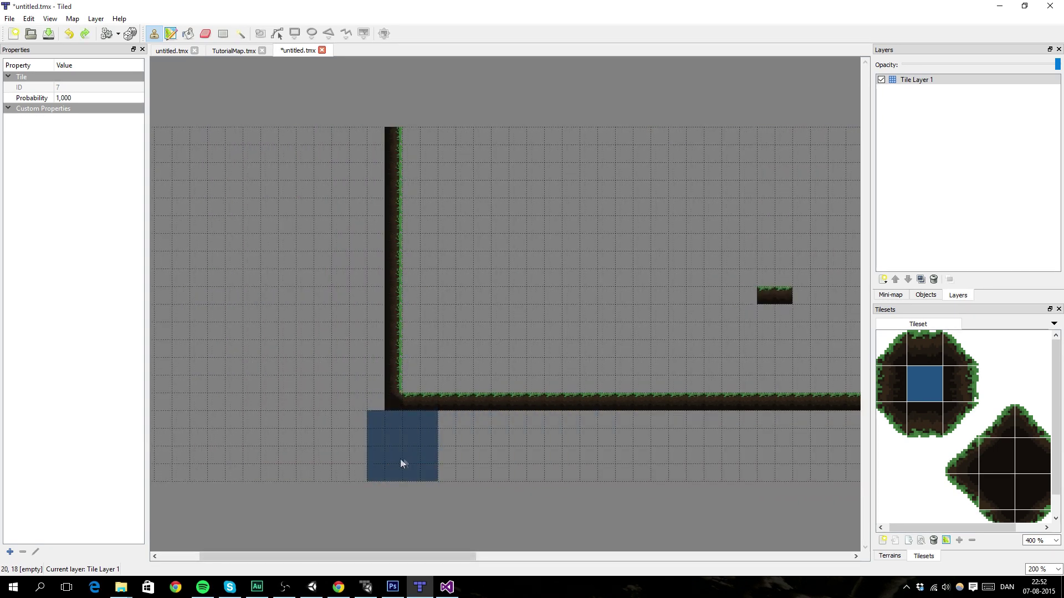
# Fill the area outside the left wall, the remaining strip beneath the ground and the right wall's outer edge with solid dark earth
pyautogui.moveTo(401, 460)
pyautogui.mouseDown()
pyautogui.moveTo(355, 459)
pyautogui.moveTo(345, 443)
pyautogui.moveTo(348, 157)
pyautogui.moveTo(354, 185)
pyautogui.moveTo(309, 337)
pyautogui.moveTo(355, 287)
pyautogui.moveTo(317, 495)
pyautogui.moveTo(499, 454)
pyautogui.moveTo(698, 469)
pyautogui.mouseUp()
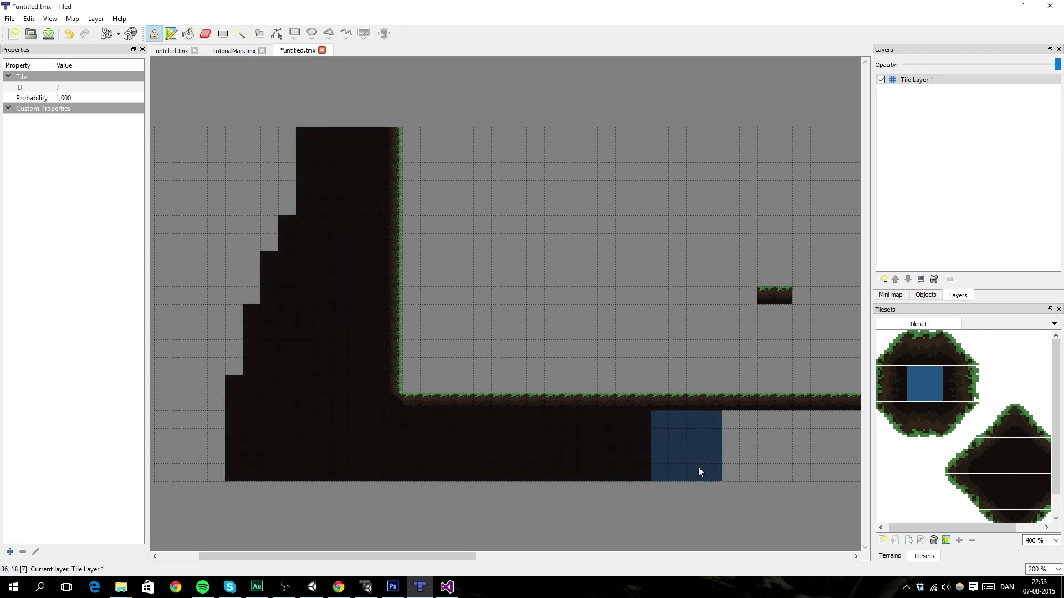
pyautogui.moveTo(678, 493); pyautogui.dragTo(340, 499, button='middle')
pyautogui.moveTo(382, 460); pyautogui.dragTo(648, 460)
pyautogui.moveTo(737, 473); pyautogui.dragTo(364, 476, button='middle')
pyautogui.moveTo(563, 482)
pyautogui.mouseDown()
pyautogui.moveTo(641, 437)
pyautogui.moveTo(622, 205)
pyautogui.moveTo(669, 199)
pyautogui.mouseUp()
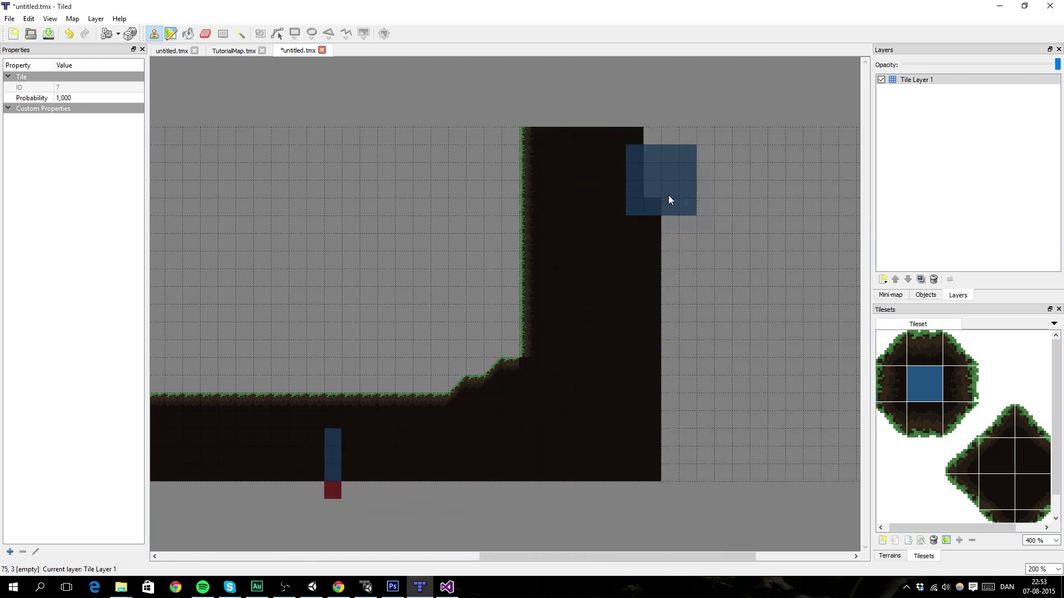
# Erase the two-tile platform floating above the ground
pyautogui.moveTo(526, 219); pyautogui.dragTo(724, 227, button='middle')
pyautogui.moveTo(498, 235); pyautogui.dragTo(742, 238, button='middle')
pyautogui.moveTo(542, 250)
pyautogui.mouseDown(button='middle')
pyautogui.moveTo(734, 263)
pyautogui.moveTo(639, 263)
pyautogui.mouseUp(button='middle')
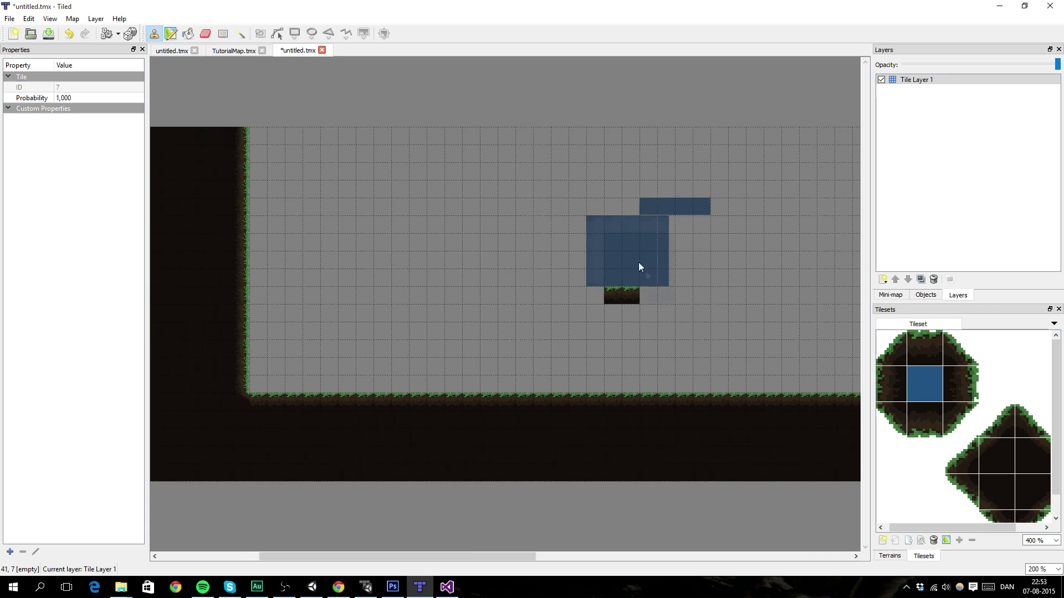
pyautogui.click(205, 34)
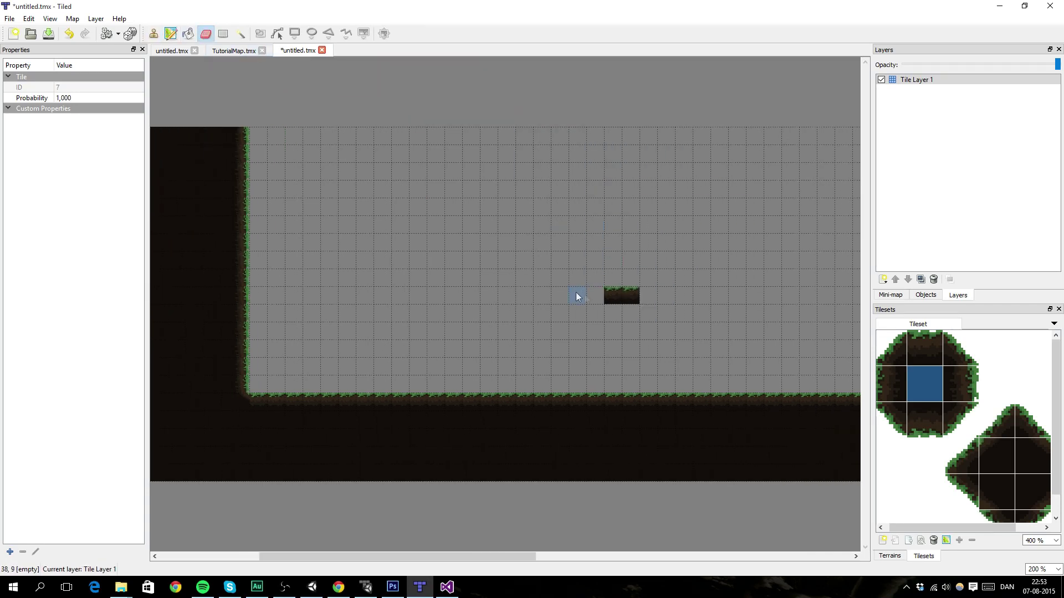
pyautogui.moveTo(576, 296); pyautogui.dragTo(636, 279)
pyautogui.moveTo(698, 306); pyautogui.dragTo(421, 297, button='middle')
pyautogui.moveTo(579, 294); pyautogui.dragTo(726, 287, button='middle')
pyautogui.moveTo(425, 254); pyautogui.dragTo(313, 254, button='middle')
pyautogui.moveTo(374, 266)
pyautogui.mouseDown(button='middle')
pyautogui.moveTo(448, 277)
pyautogui.moveTo(344, 301)
pyautogui.moveTo(356, 310)
pyautogui.mouseUp(button='middle')
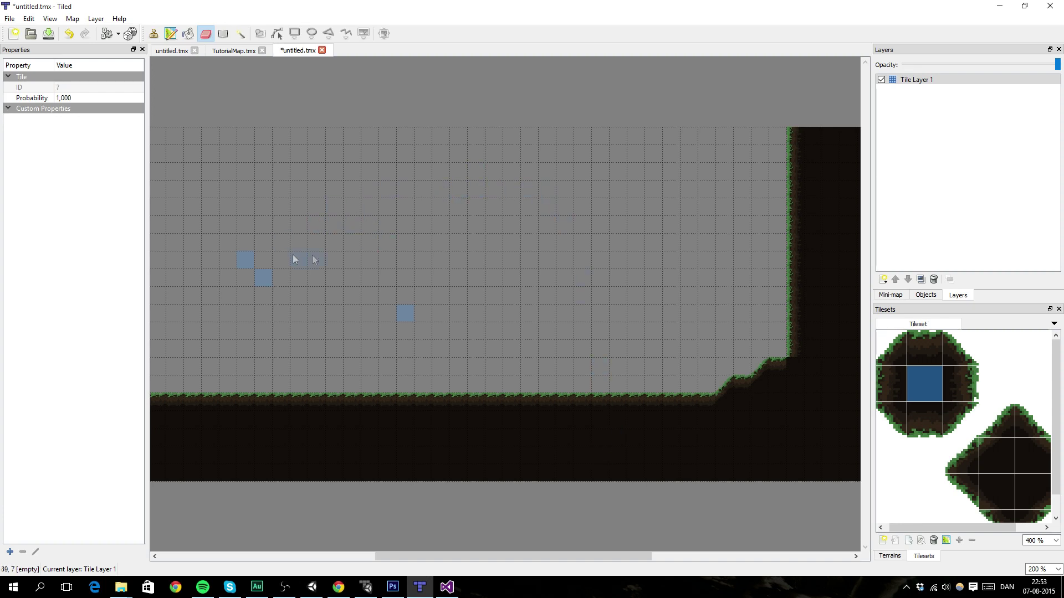
pyautogui.moveTo(297, 254)
pyautogui.mouseDown(button='middle')
pyautogui.moveTo(547, 244)
pyautogui.moveTo(482, 255)
pyautogui.mouseUp(button='middle')
# Open the Tile Collision Editor for the octagon's upward slope tile
pyautogui.click(895, 350)
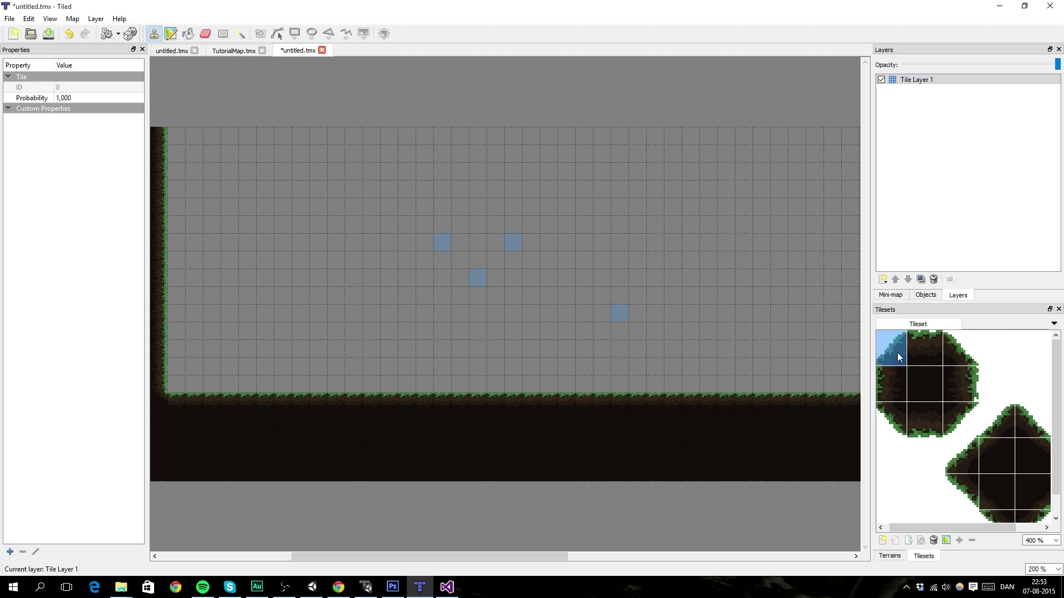
pyautogui.rightClick(897, 352)
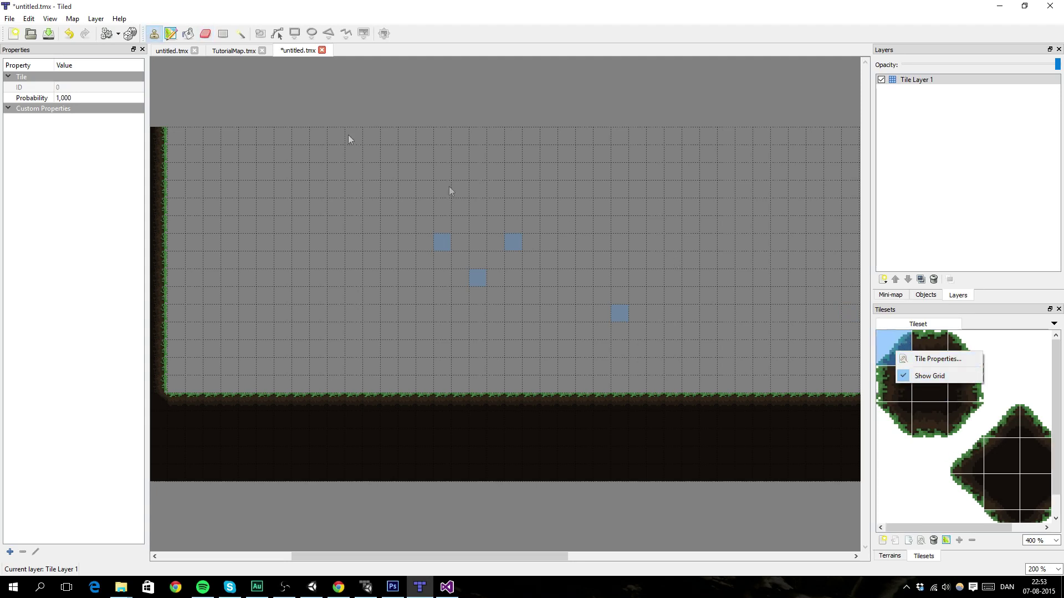
pyautogui.click(50, 18)
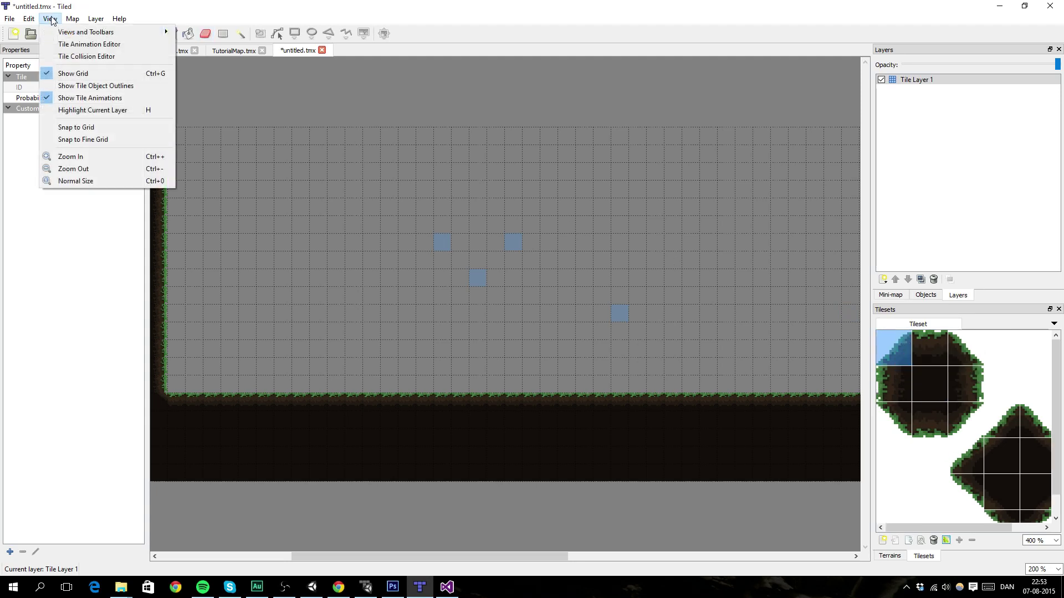
pyautogui.click(82, 57)
pyautogui.moveTo(437, 154); pyautogui.dragTo(470, 156)
# Add a rectangular collision shape covering the whole grass-topped tile in the middle of the octagon's upper edge
pyautogui.click(928, 344)
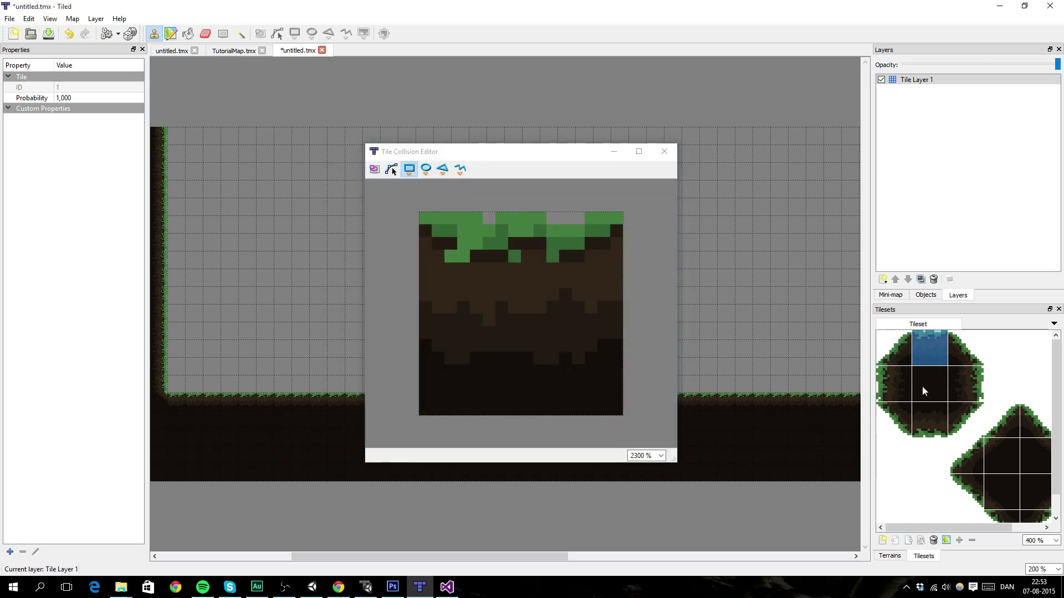
pyautogui.click(881, 388)
pyautogui.click(896, 355)
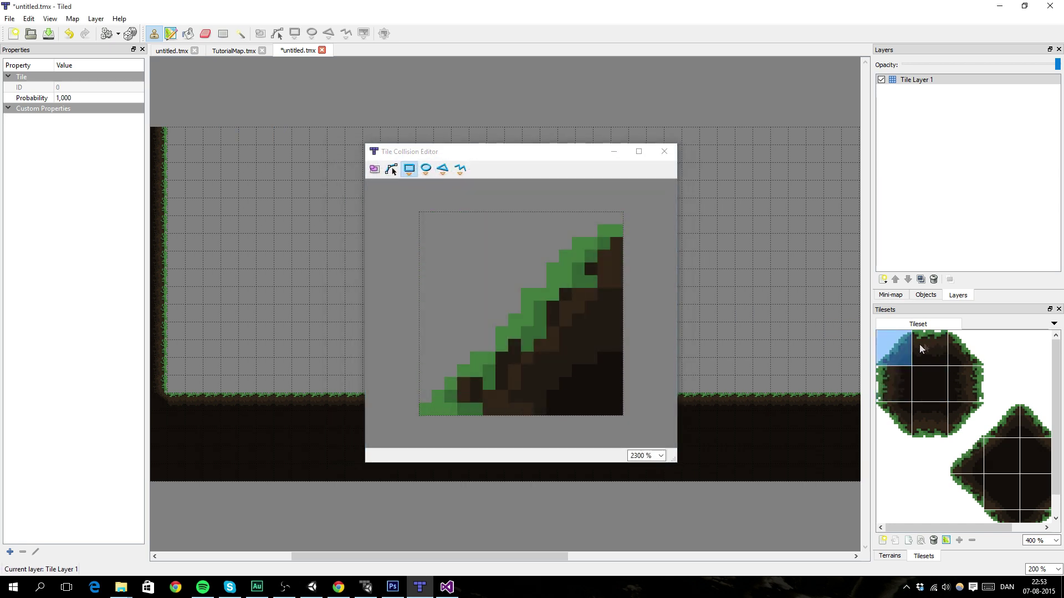
pyautogui.click(919, 350)
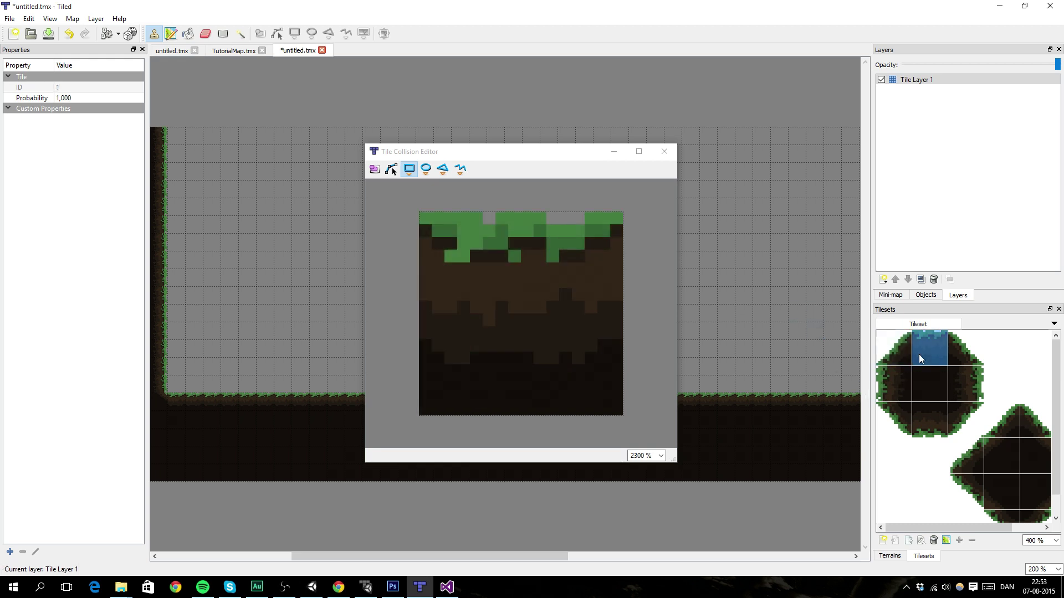
pyautogui.click(661, 456)
pyautogui.click(661, 456)
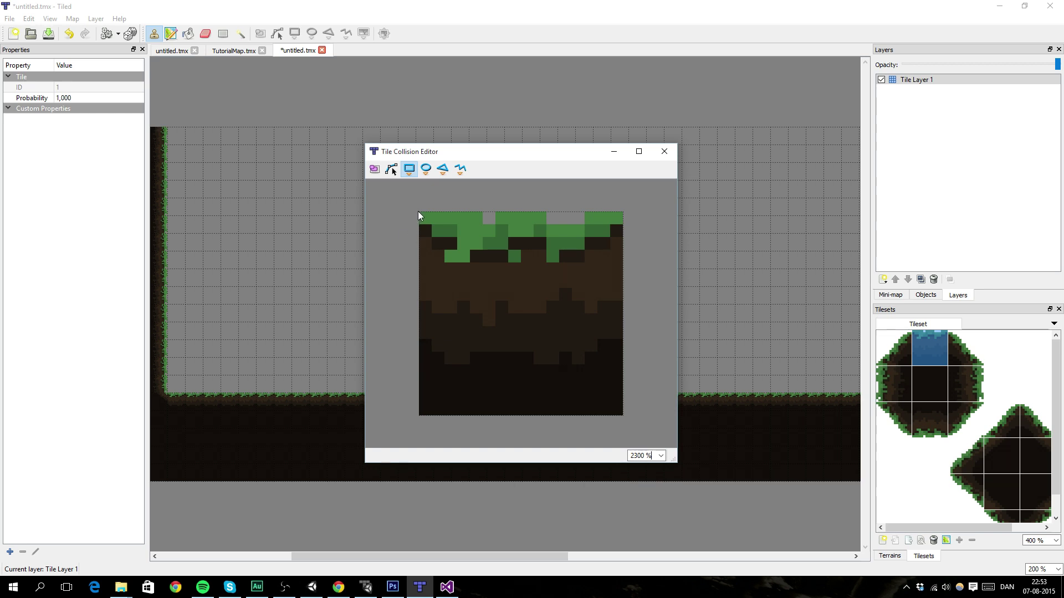
pyautogui.moveTo(418, 211)
pyautogui.mouseDown()
pyautogui.moveTo(632, 417)
pyautogui.moveTo(624, 416)
pyautogui.mouseUp()
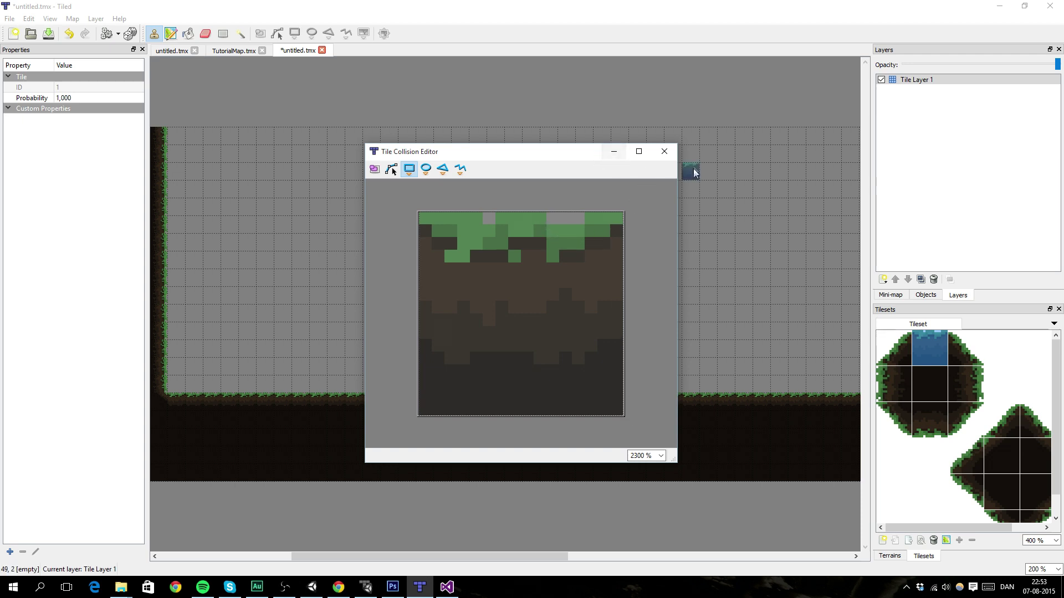
# Draw a closed triangular collision polyline on the octagon's upward slope tile, following its diagonal, lower edge and right edge
pyautogui.click(892, 348)
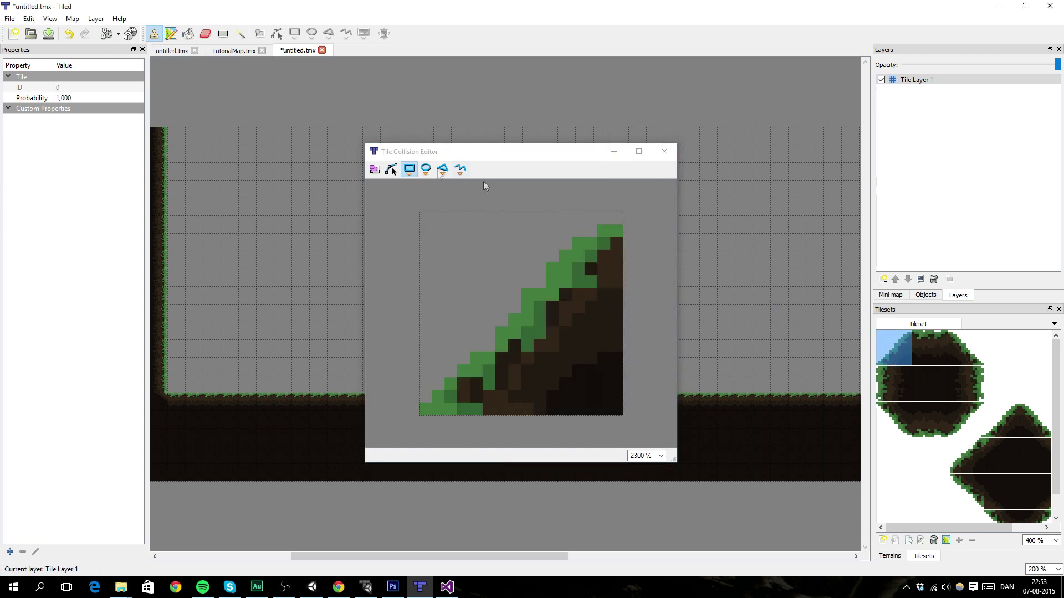
pyautogui.click(391, 172)
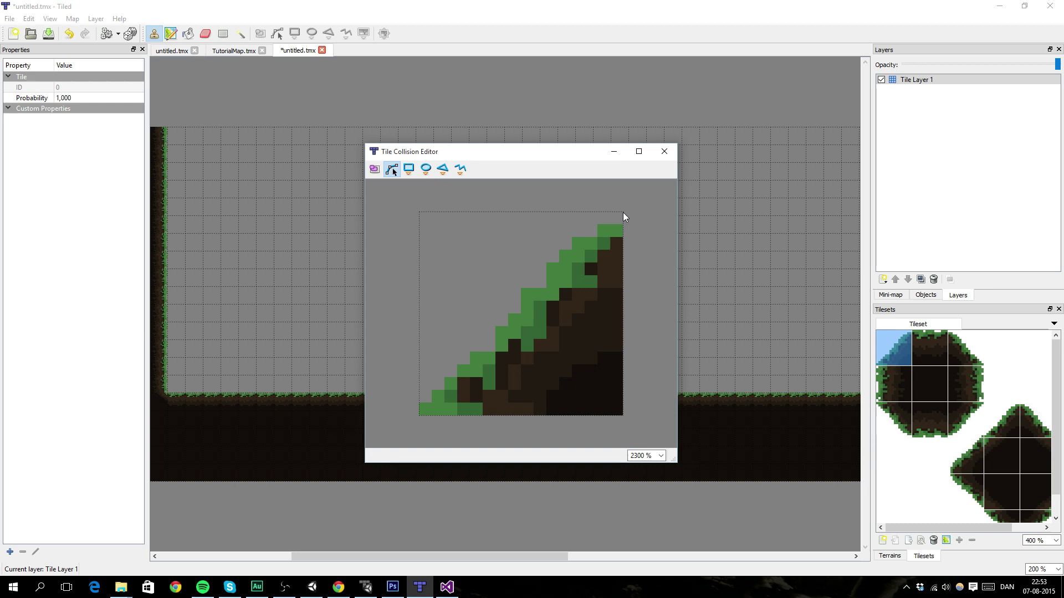
pyautogui.moveTo(636, 222); pyautogui.dragTo(563, 321)
pyautogui.click(396, 169)
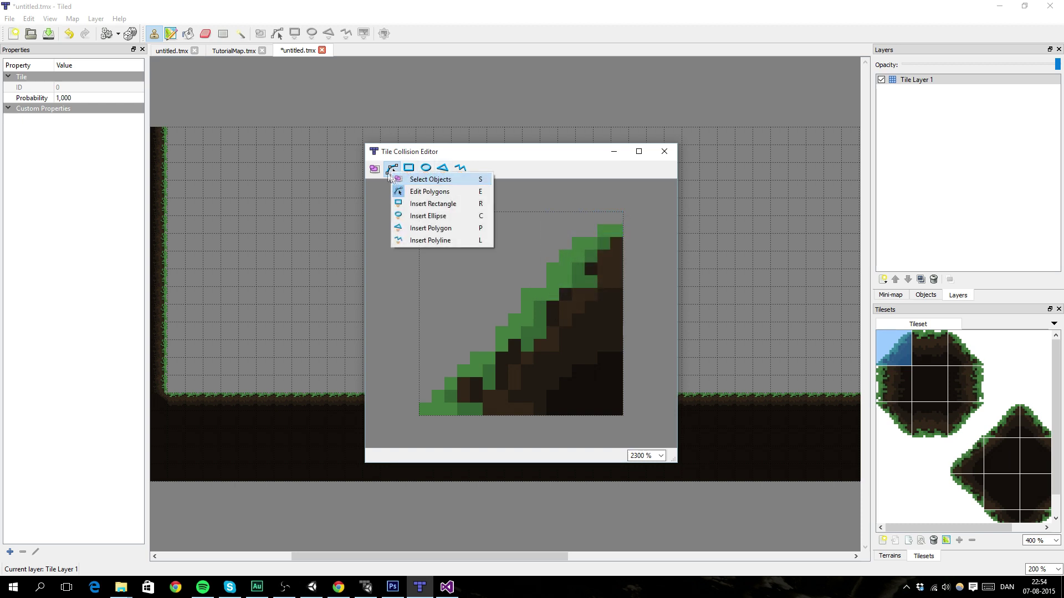
pyautogui.click(447, 242)
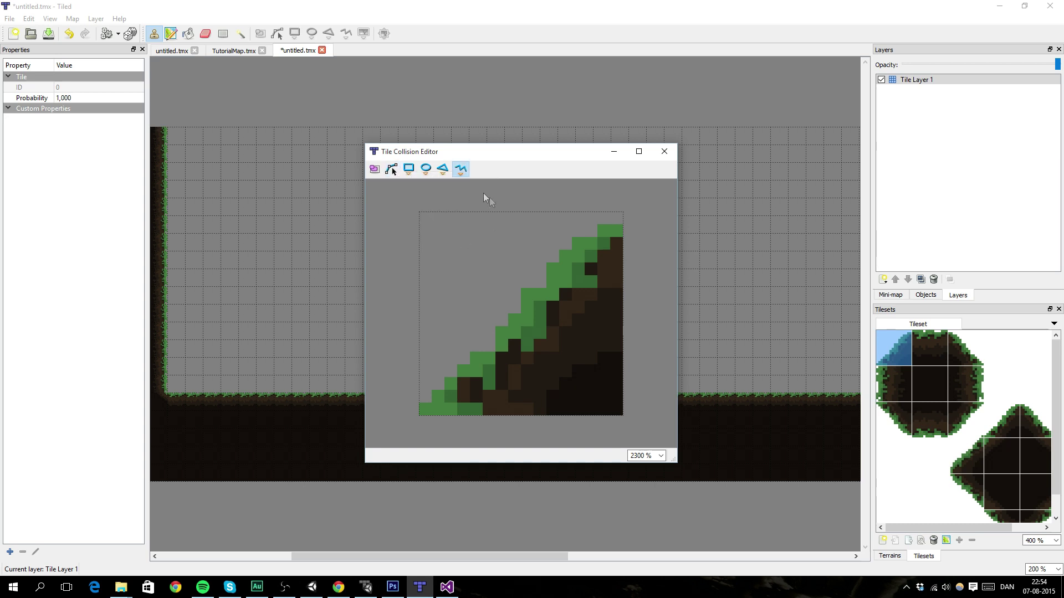
pyautogui.click(623, 212)
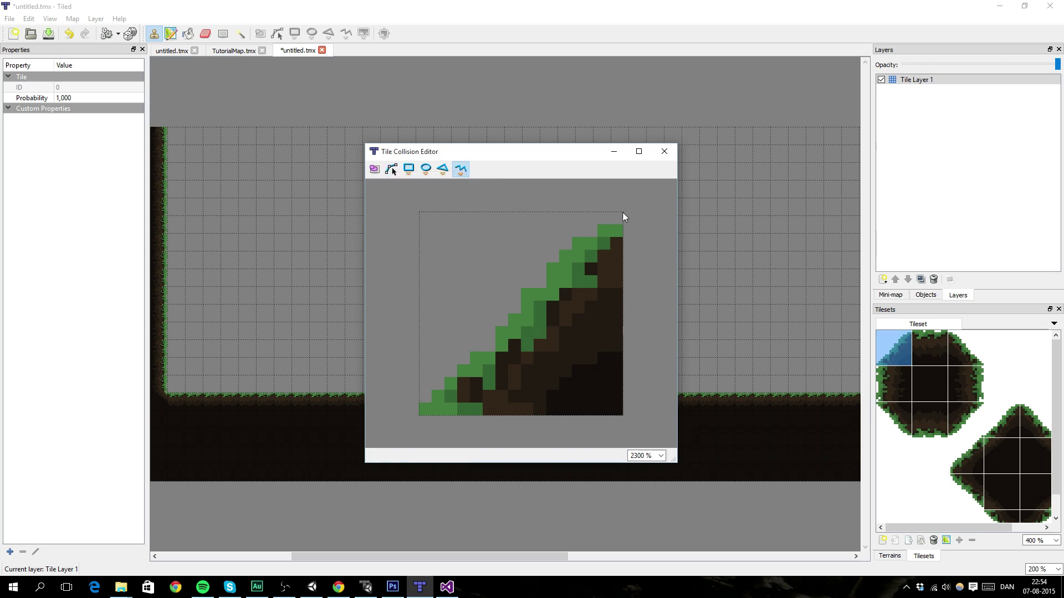
pyautogui.click(419, 414)
pyautogui.click(623, 416)
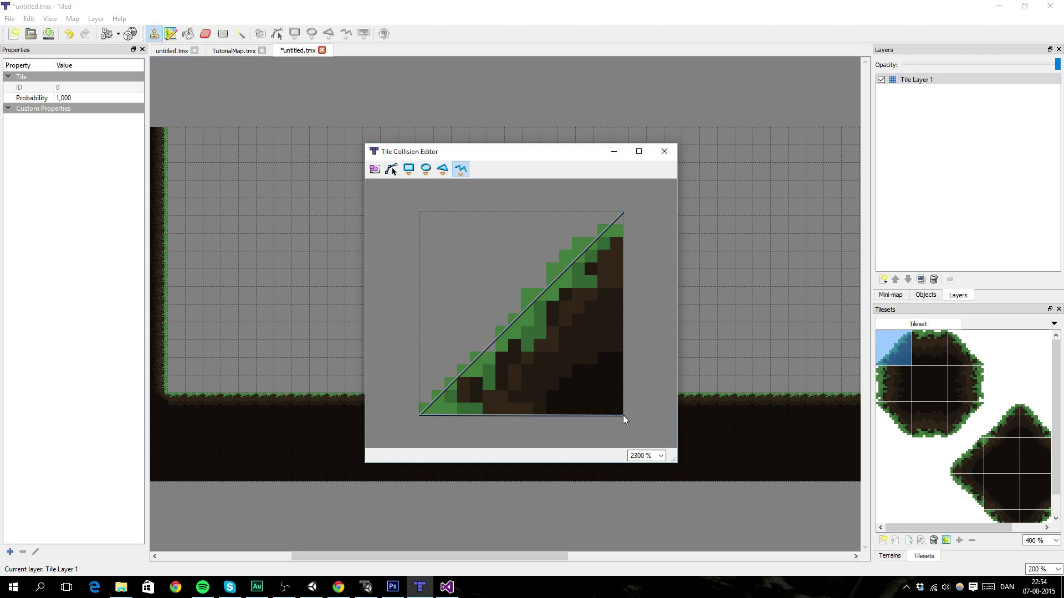
pyautogui.click(623, 212)
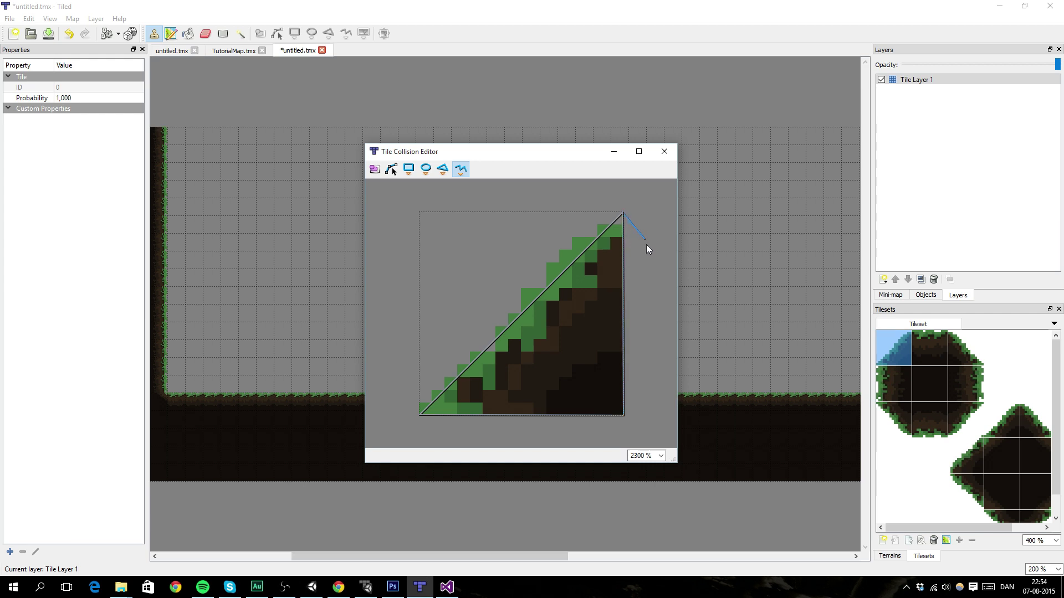
pyautogui.rightClick(645, 222)
# Add rectangular collision shapes covering the octagon's whole left-grass and right-grass wall tiles
pyautogui.click(905, 383)
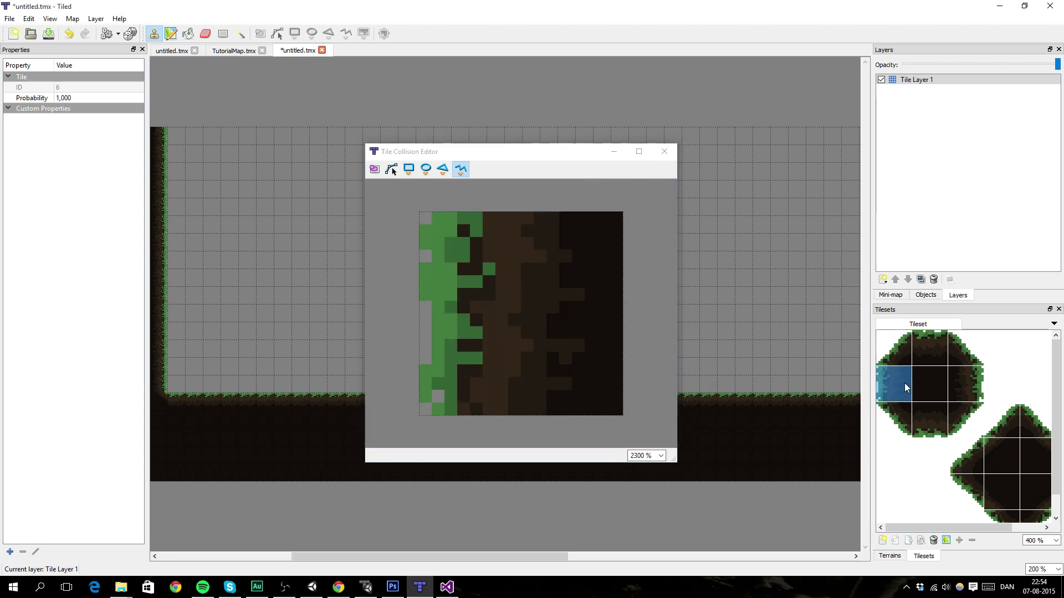
pyautogui.click(409, 168)
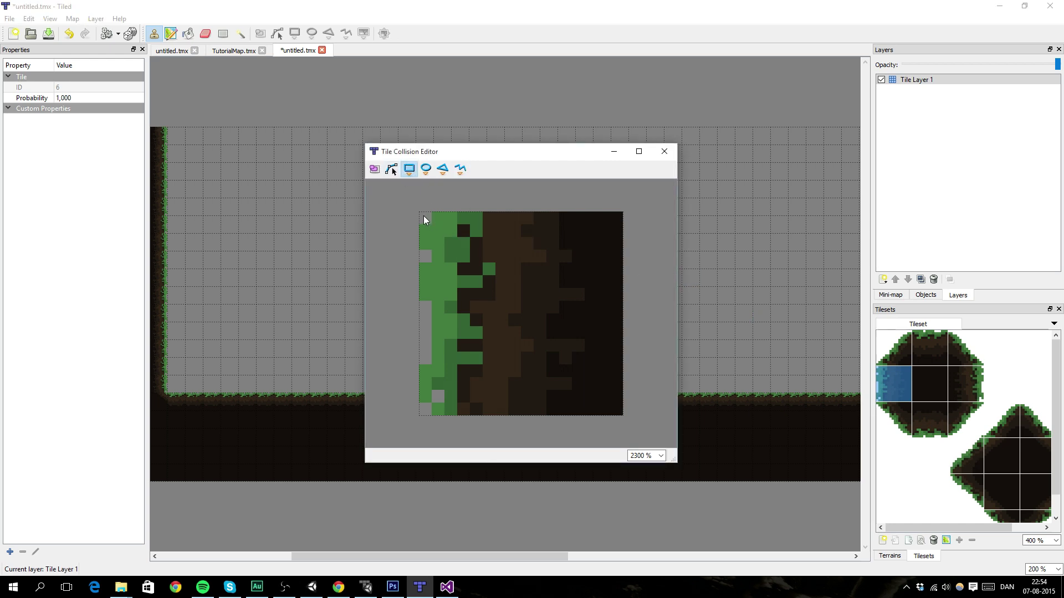
pyautogui.moveTo(418, 211); pyautogui.dragTo(623, 415)
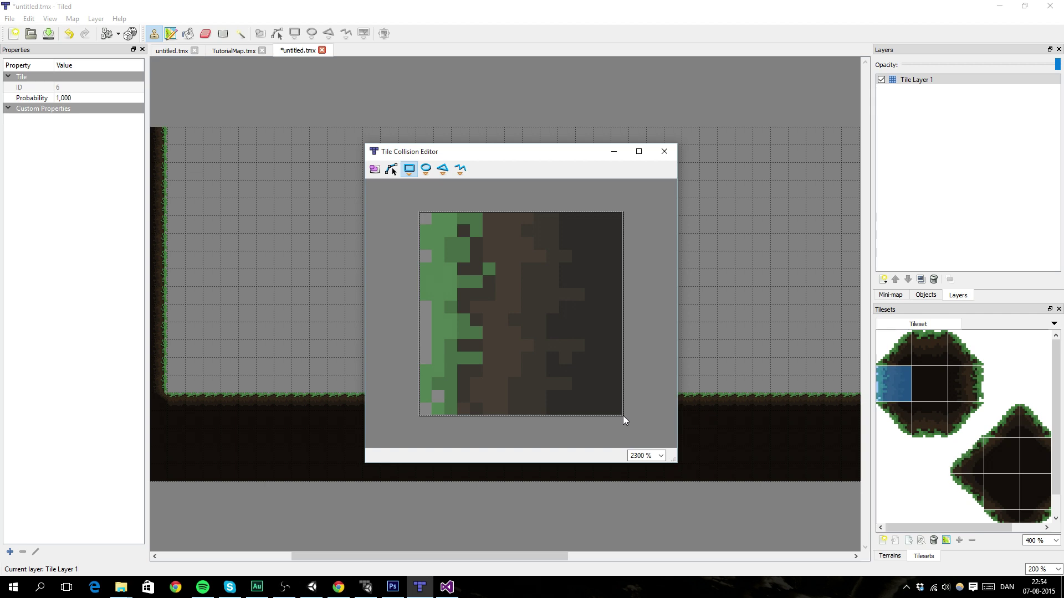
pyautogui.click(952, 388)
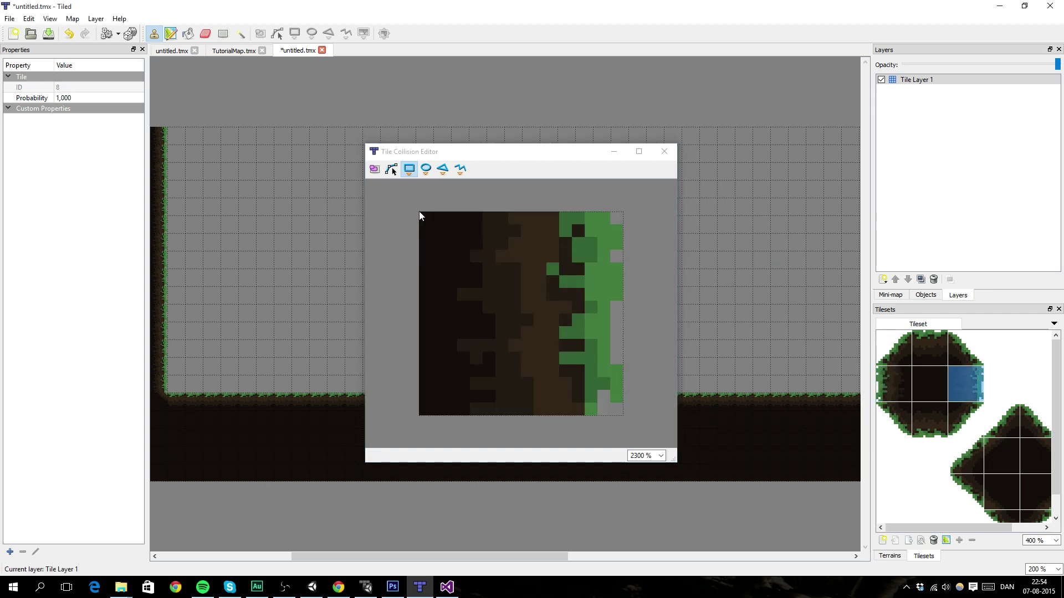
pyautogui.moveTo(419, 211); pyautogui.dragTo(626, 417)
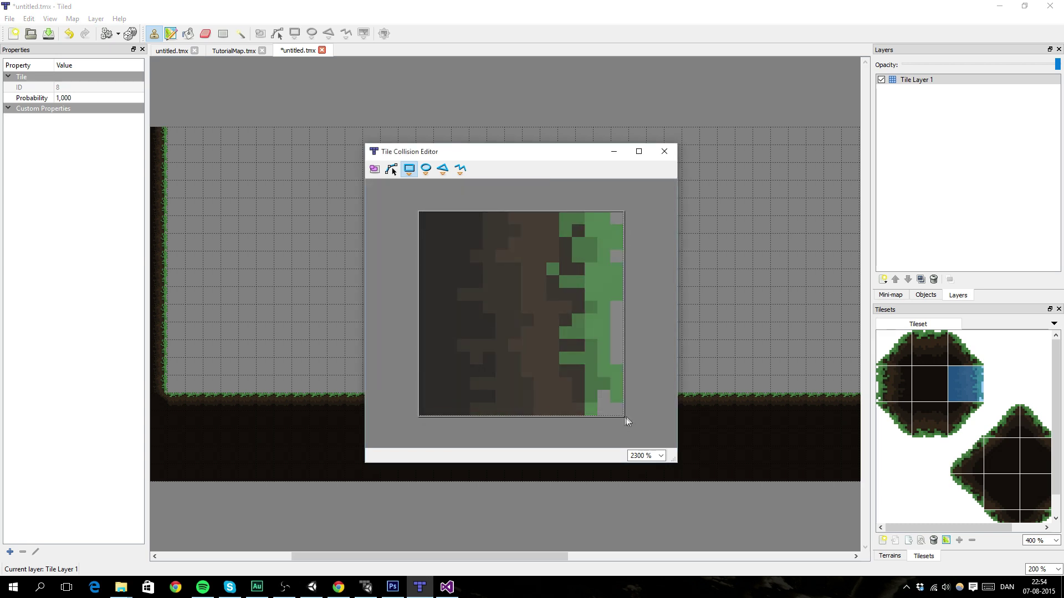
# Close the Tile Collision Editor and look over the finished map from the right-hand wall back to the left one
pyautogui.click(673, 155)
pyautogui.moveTo(691, 283); pyautogui.dragTo(358, 282, button='middle')
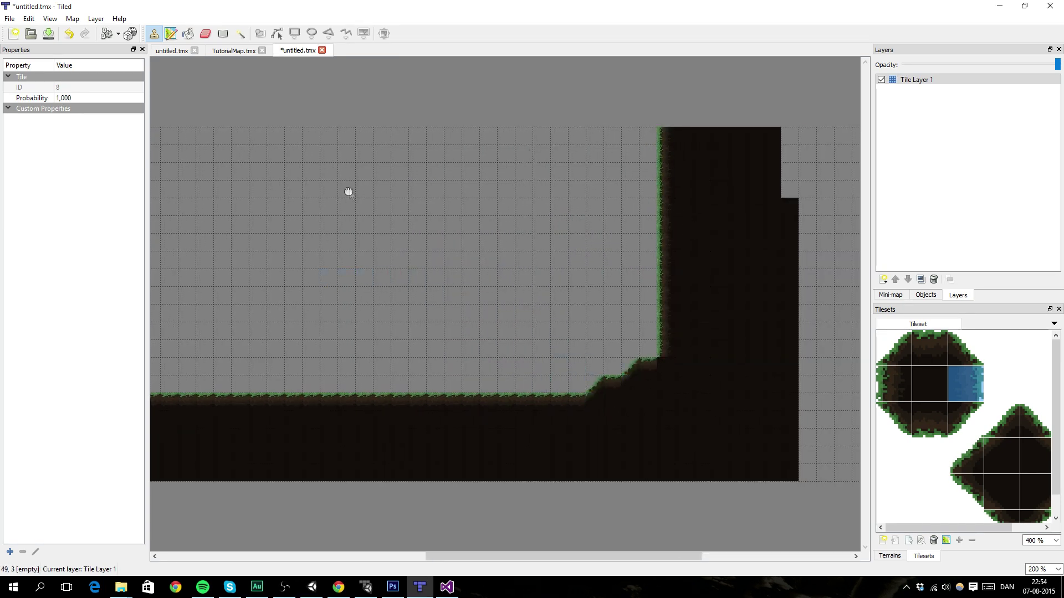
pyautogui.moveTo(349, 193); pyautogui.dragTo(622, 256, button='middle')
pyautogui.moveTo(400, 234); pyautogui.dragTo(402, 245, button='middle')
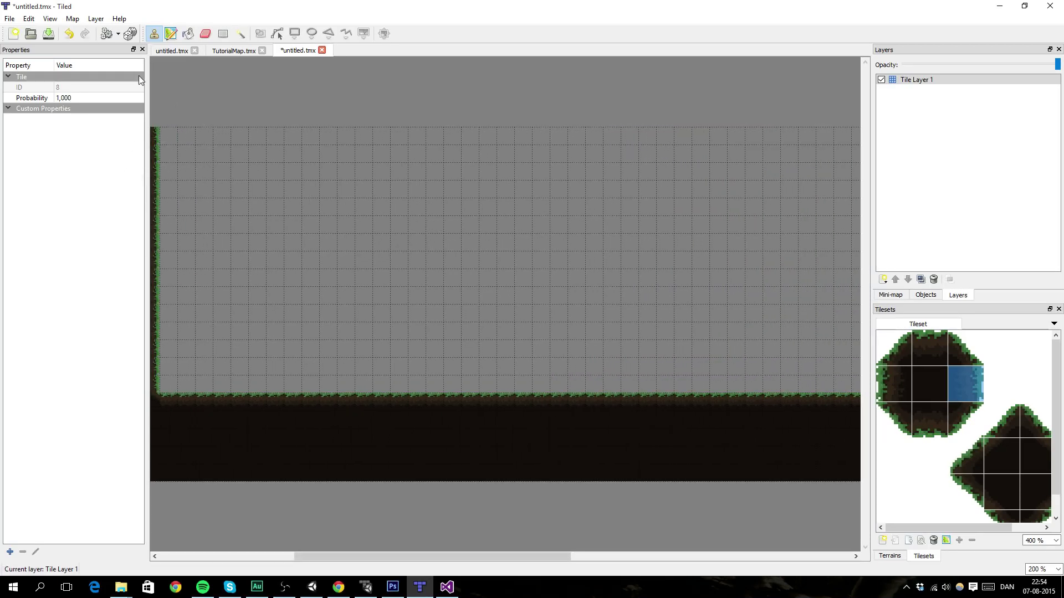
# Save the map in the Unity project's Assets/Tilemaps folder, overwriting the existing TutorialMap.tmx
pyautogui.hotkey('ctrl', 's')
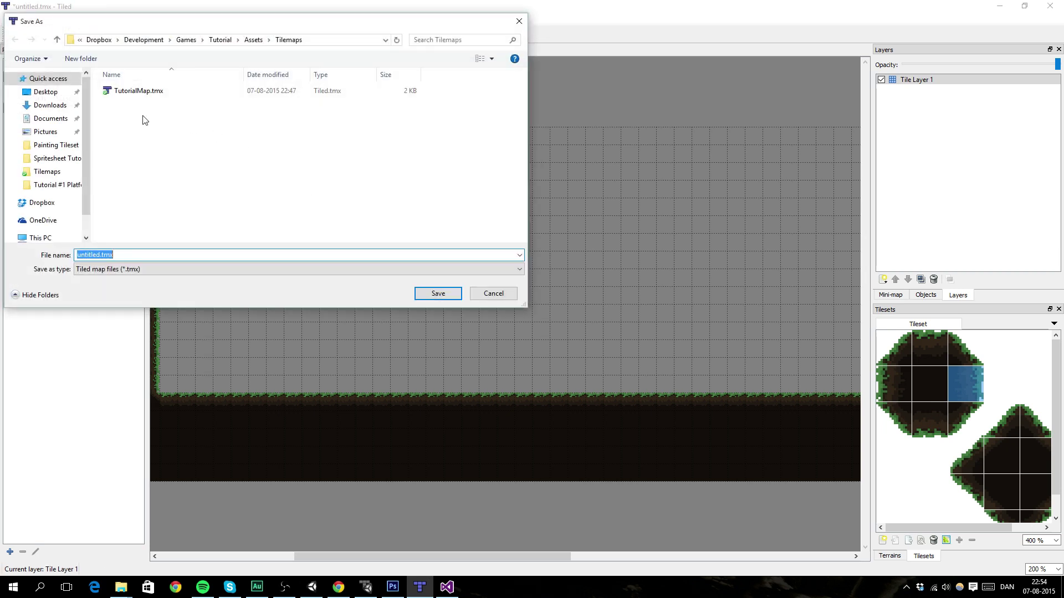
pyautogui.click(224, 37)
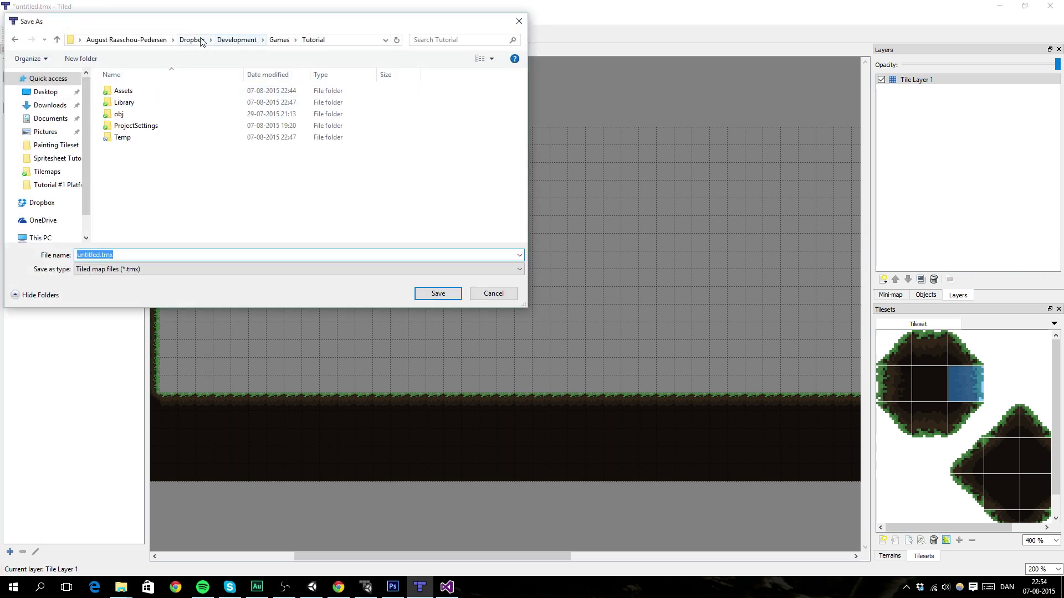
pyautogui.doubleClick(148, 92)
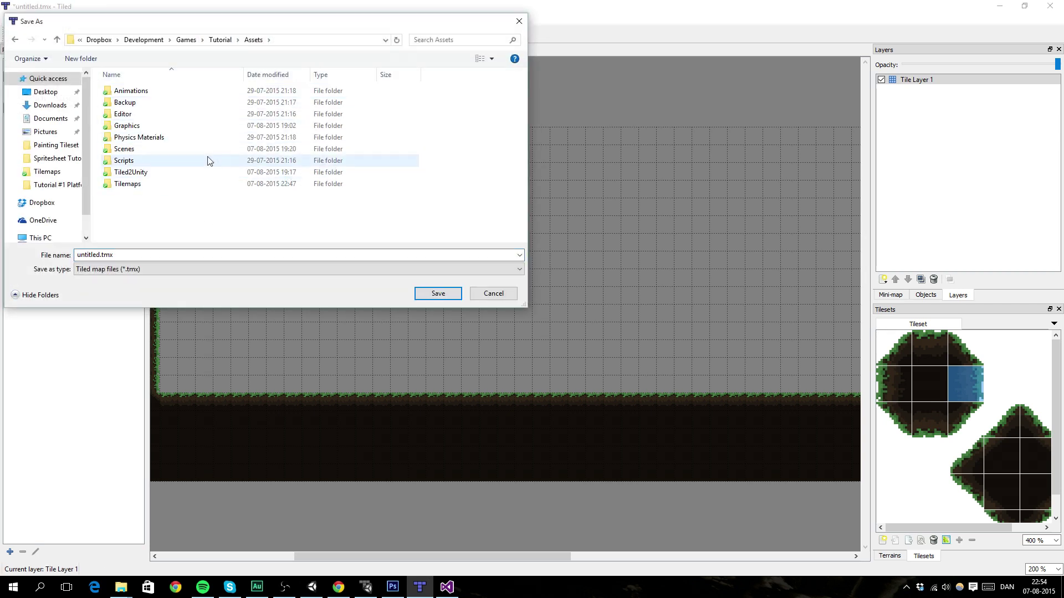
pyautogui.doubleClick(157, 185)
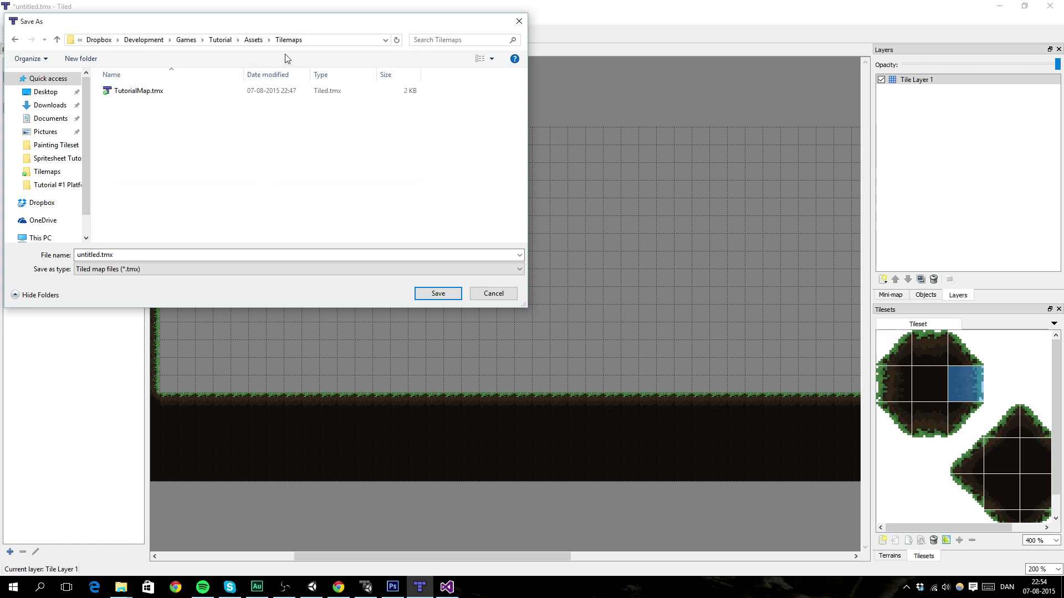
pyautogui.doubleClick(159, 92)
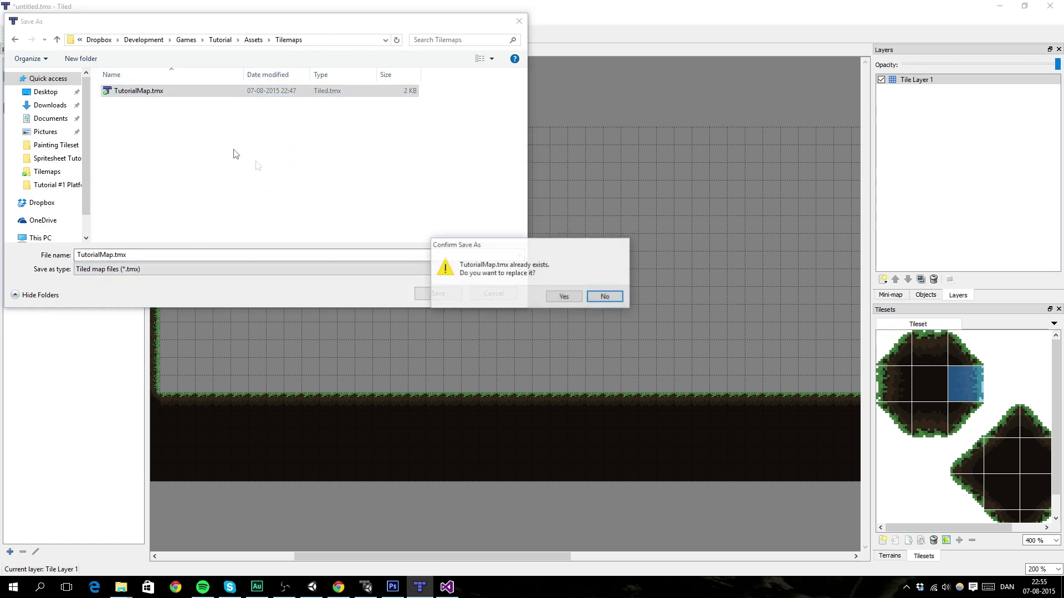
pyautogui.click(563, 297)
# Switch to Tiled2Unity and launch the import of its Unity package into the Unity project
pyautogui.scroll(-1, 581, 304)
pyautogui.moveTo(574, 304); pyautogui.dragTo(507, 307, button='middle')
pyautogui.keyDown('ctrl'); pyautogui.scroll(-4, 561, 312); pyautogui.keyUp('ctrl')
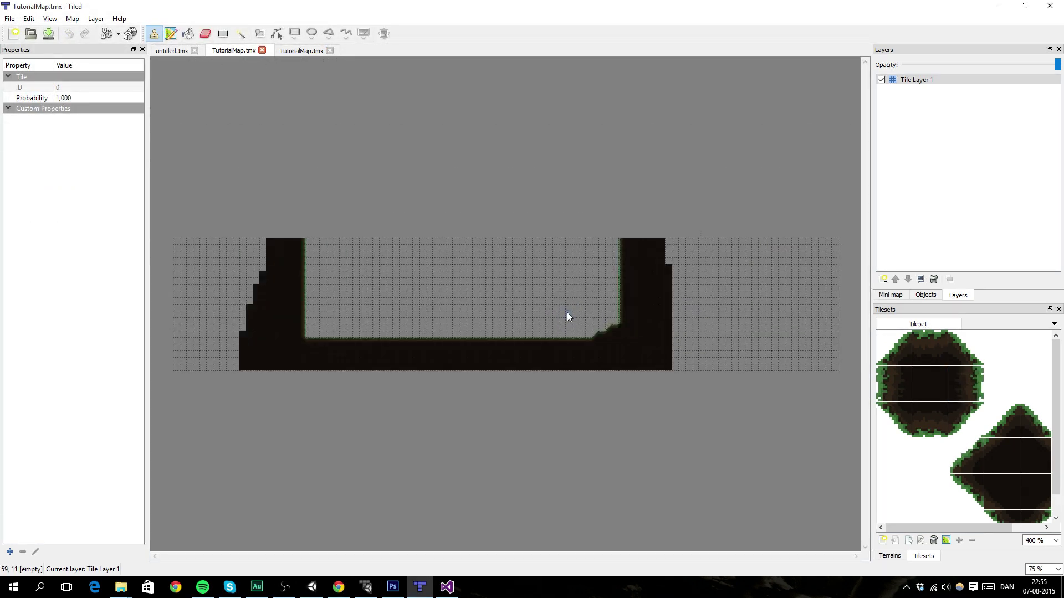
pyautogui.keyDown('ctrl'); pyautogui.scroll(1, 554, 324); pyautogui.keyUp('ctrl')
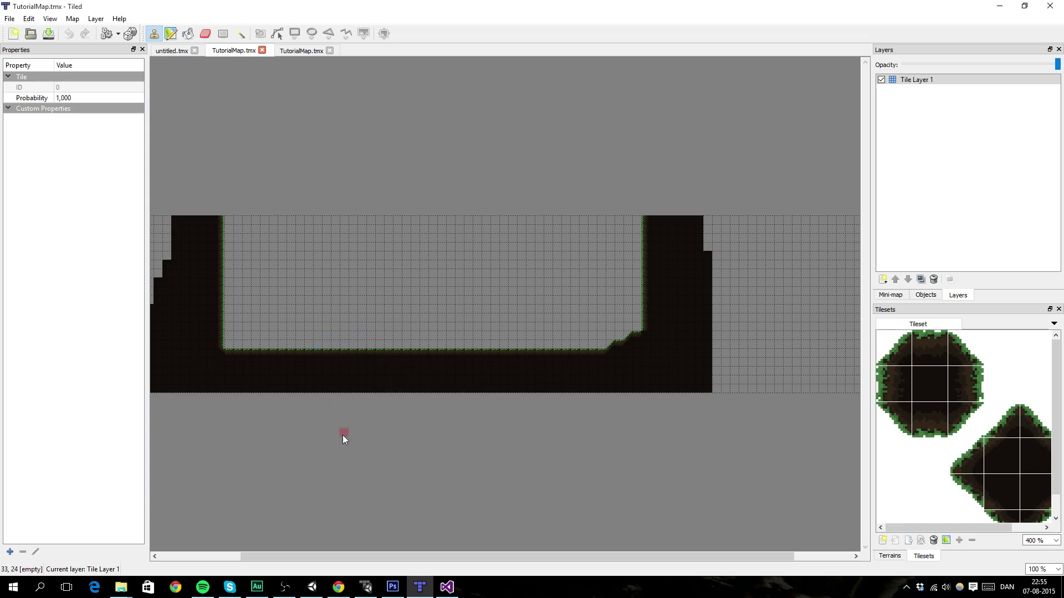
pyautogui.click(366, 586)
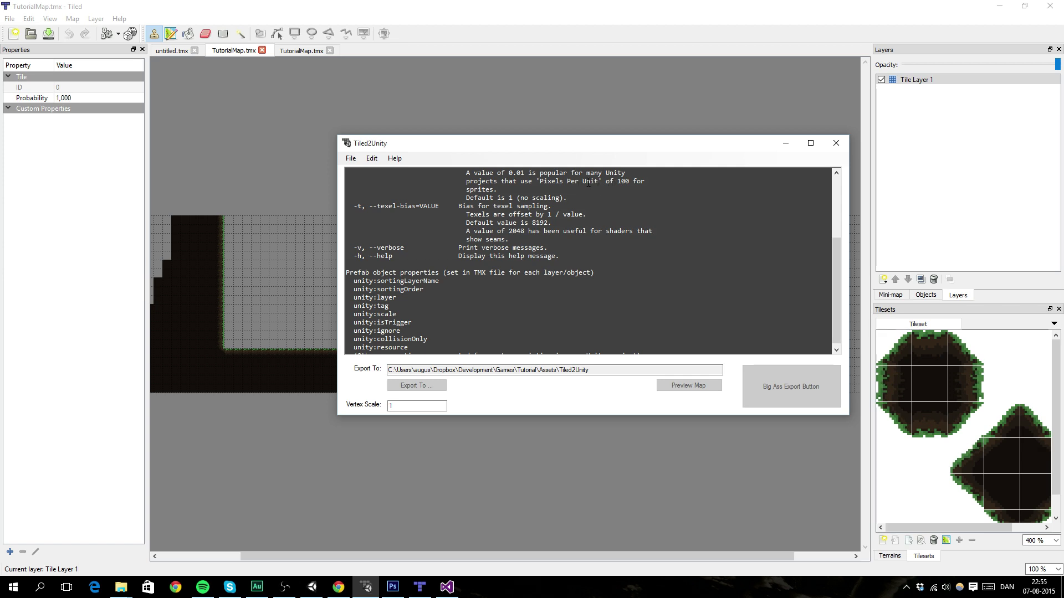
pyautogui.moveTo(481, 147); pyautogui.dragTo(381, 149)
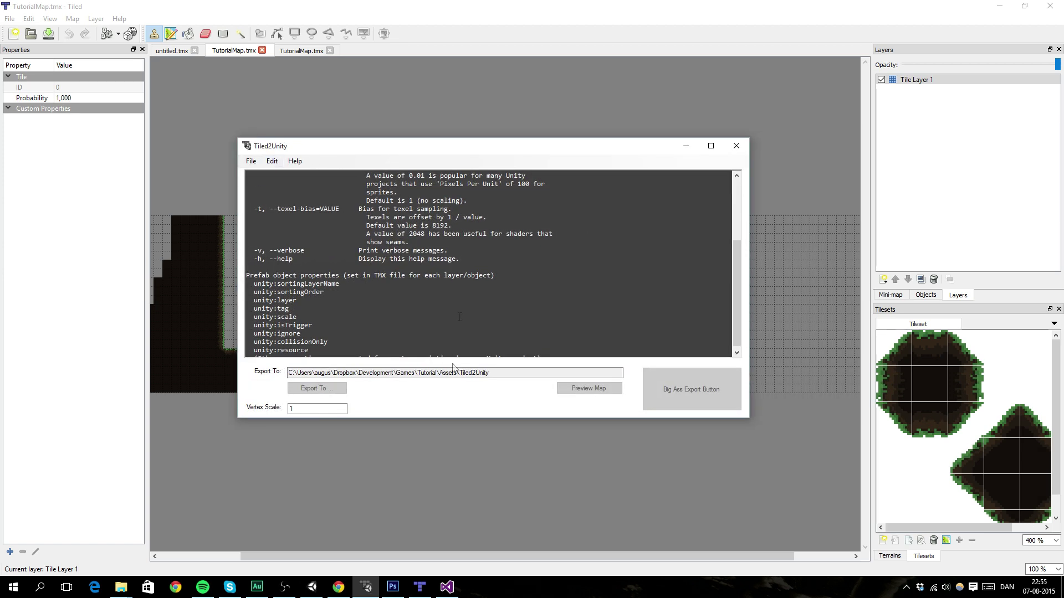
pyautogui.click(294, 161)
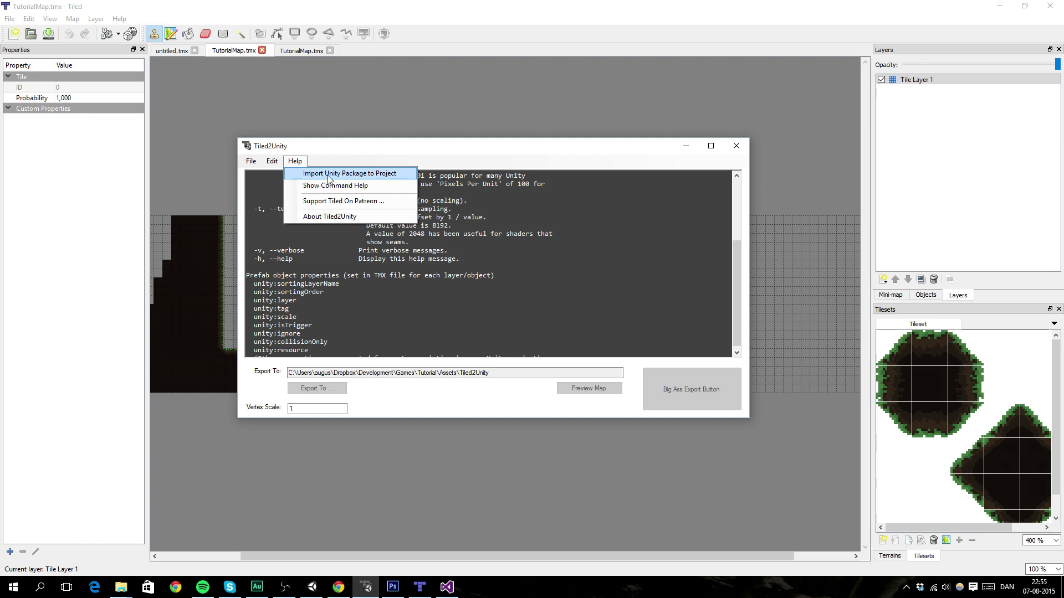
pyautogui.click(312, 587)
pyautogui.click(366, 588)
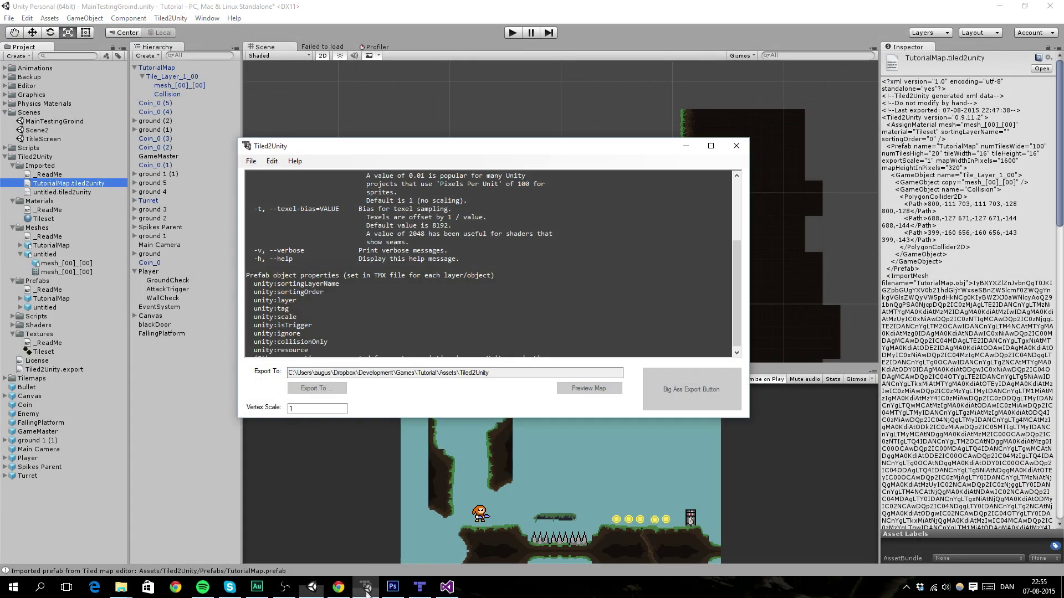
pyautogui.click(294, 161)
pyautogui.click(308, 171)
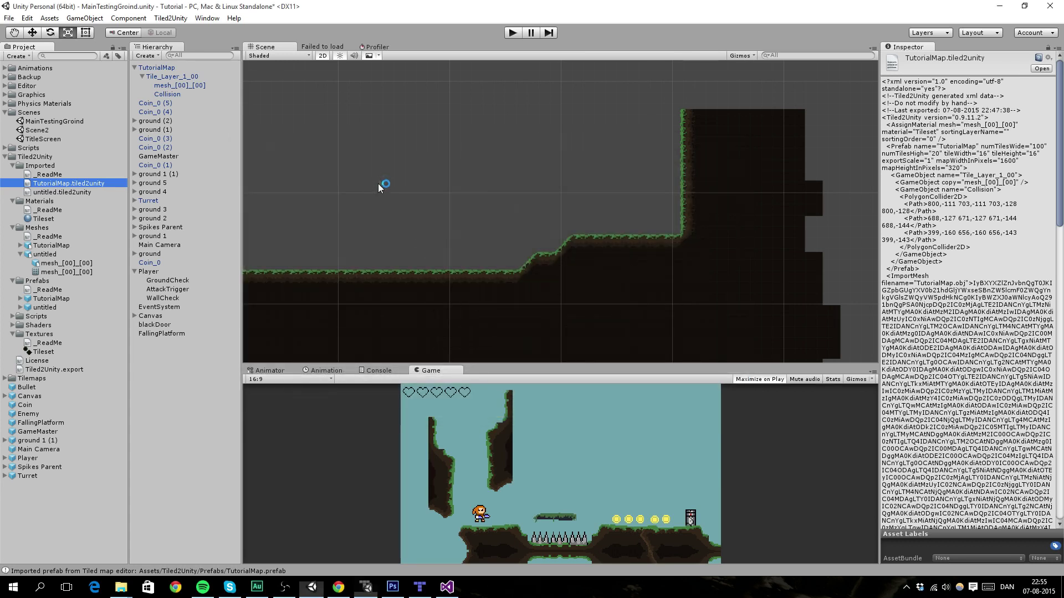
# Select the Tiled2Unity folder among the Unity project's assets
pyautogui.moveTo(63, 9); pyautogui.dragTo(105, 45)
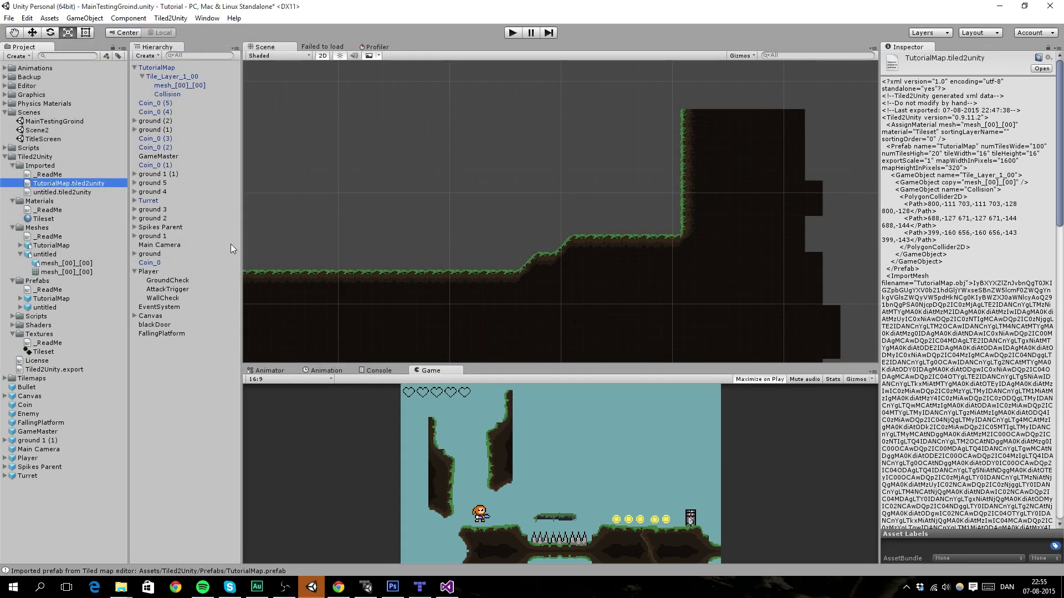
pyautogui.click(229, 242)
pyautogui.click(34, 157)
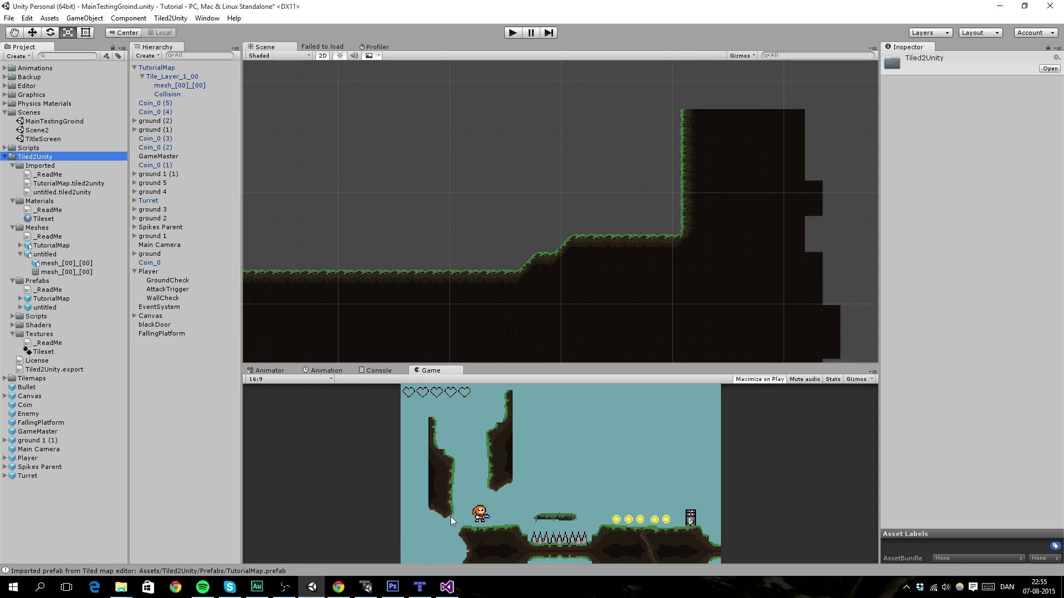
# Switch to Tiled2Unity and open TutorialMap.tmx from Dropbox/Development/Games/Tutorial/Assets/Tilemaps
pyautogui.click(366, 587)
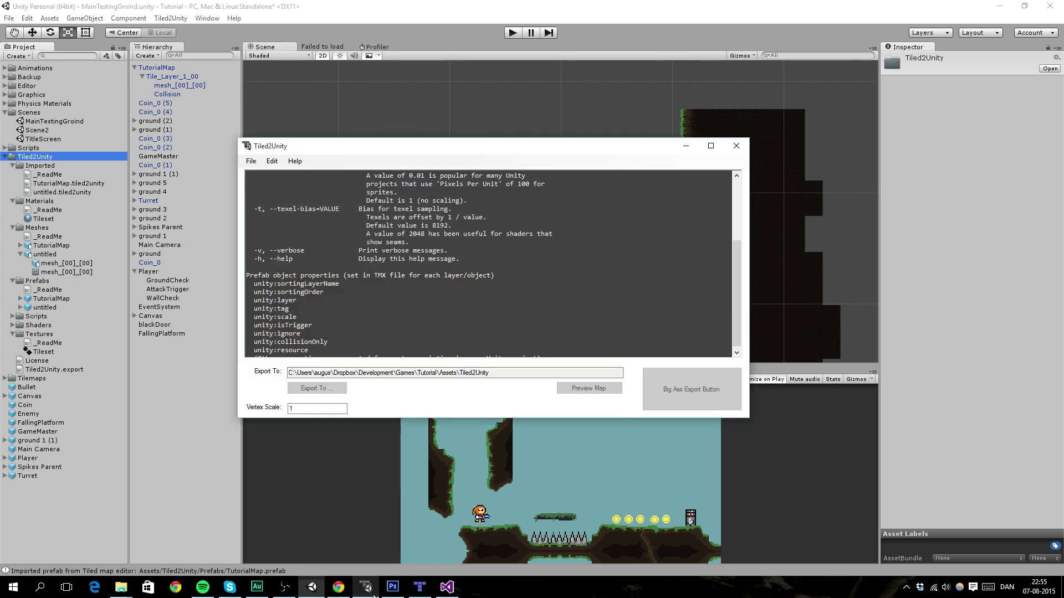
pyautogui.click(251, 161)
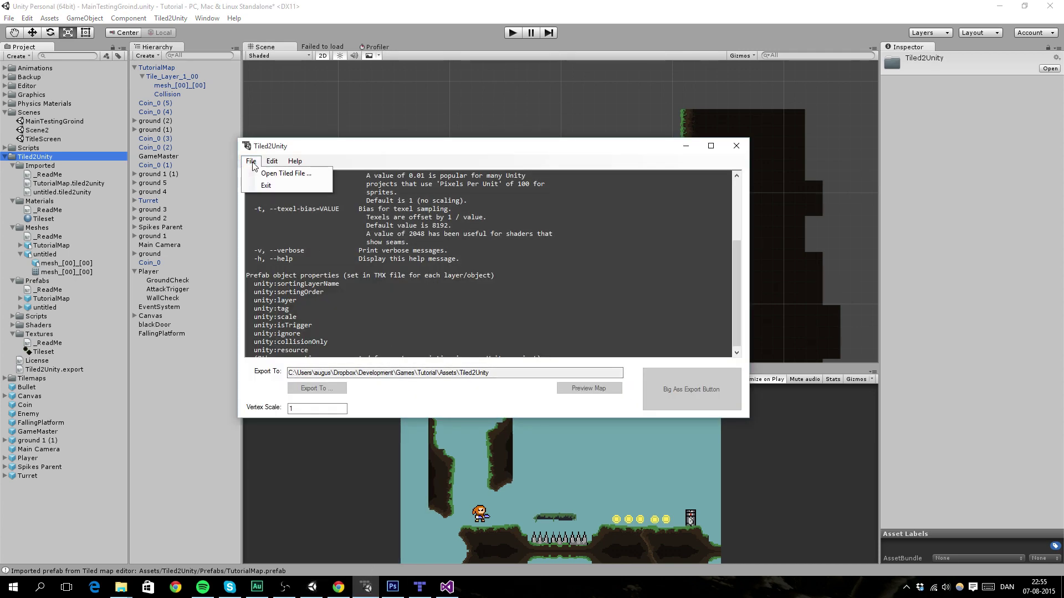
pyautogui.click(272, 172)
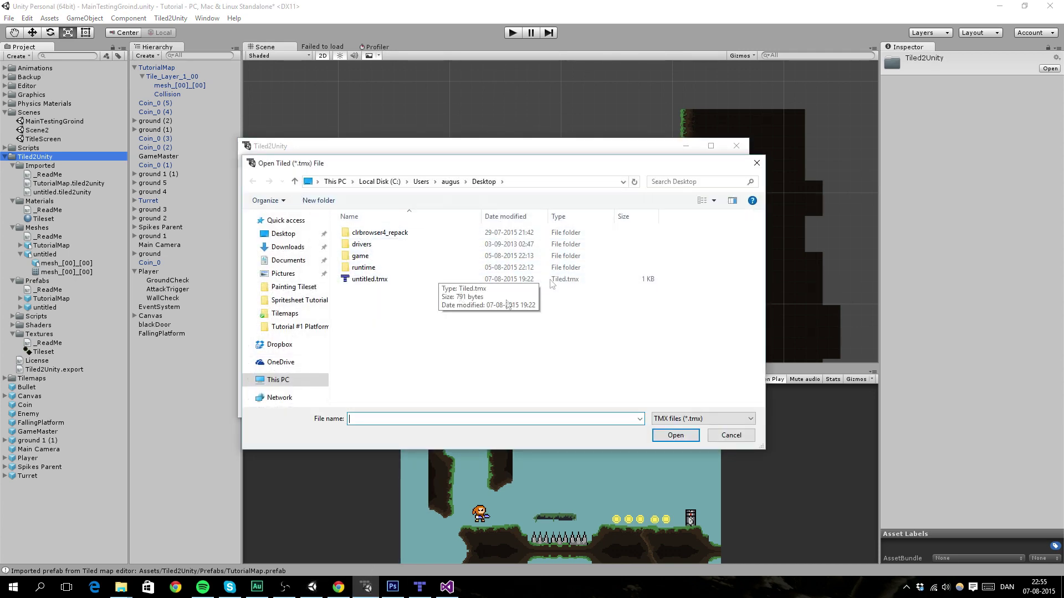
pyautogui.click(287, 350)
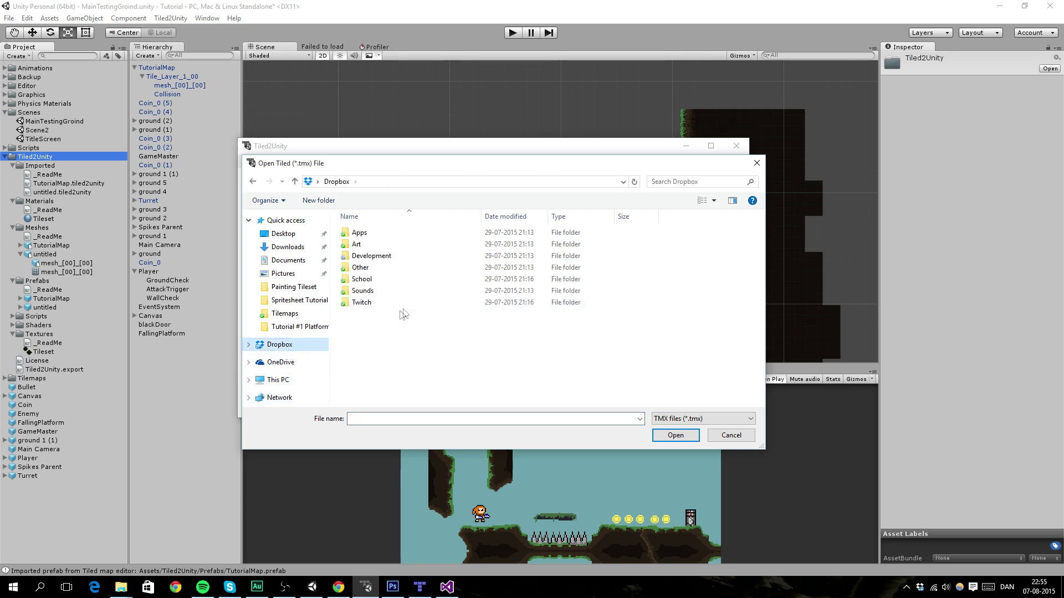
pyautogui.doubleClick(380, 256)
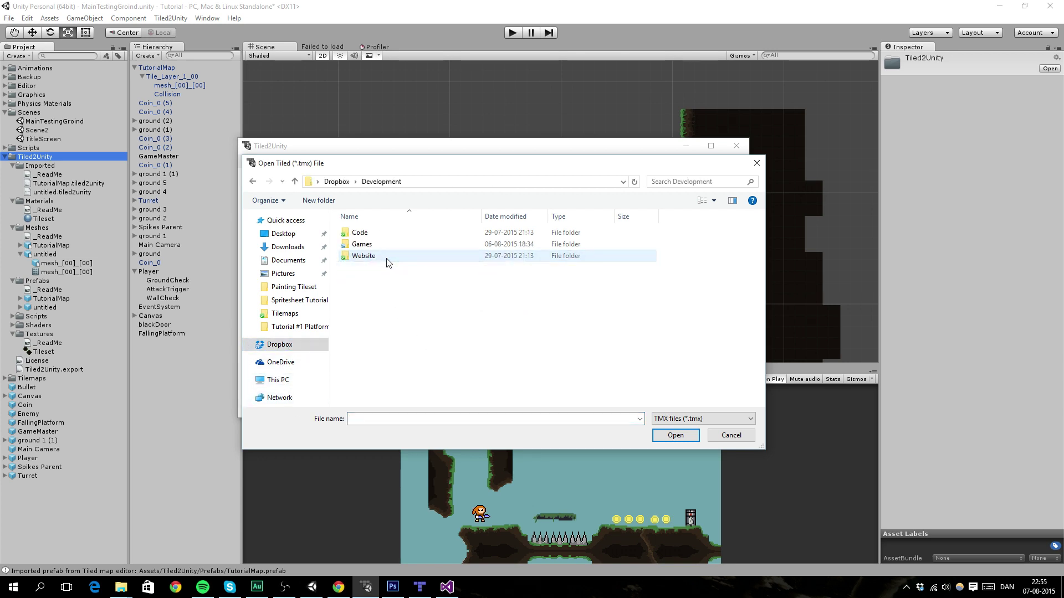
pyautogui.doubleClick(391, 245)
pyautogui.doubleClick(364, 325)
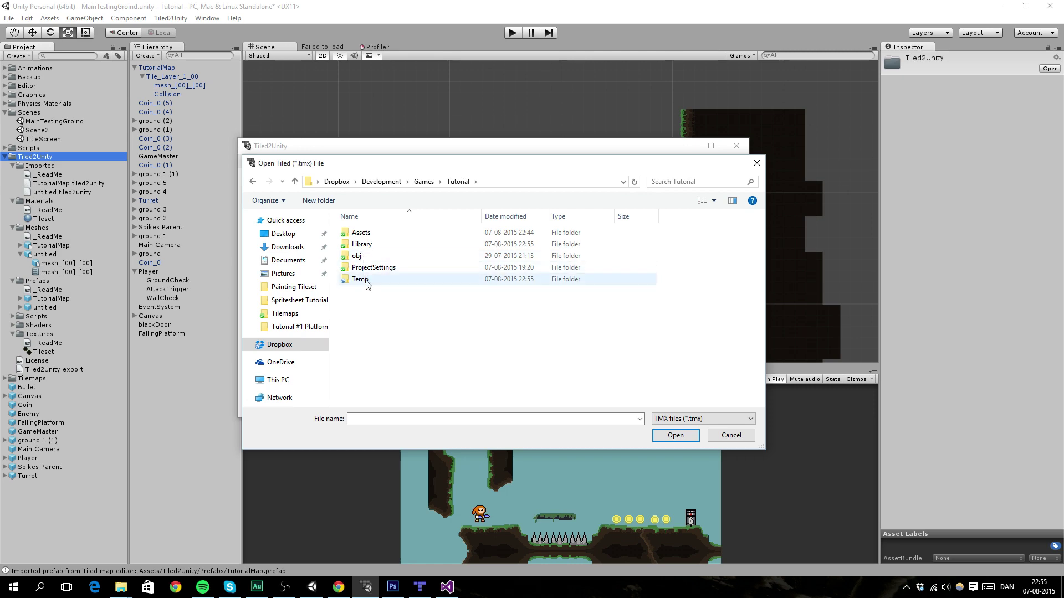
pyautogui.doubleClick(365, 232)
pyautogui.doubleClick(366, 326)
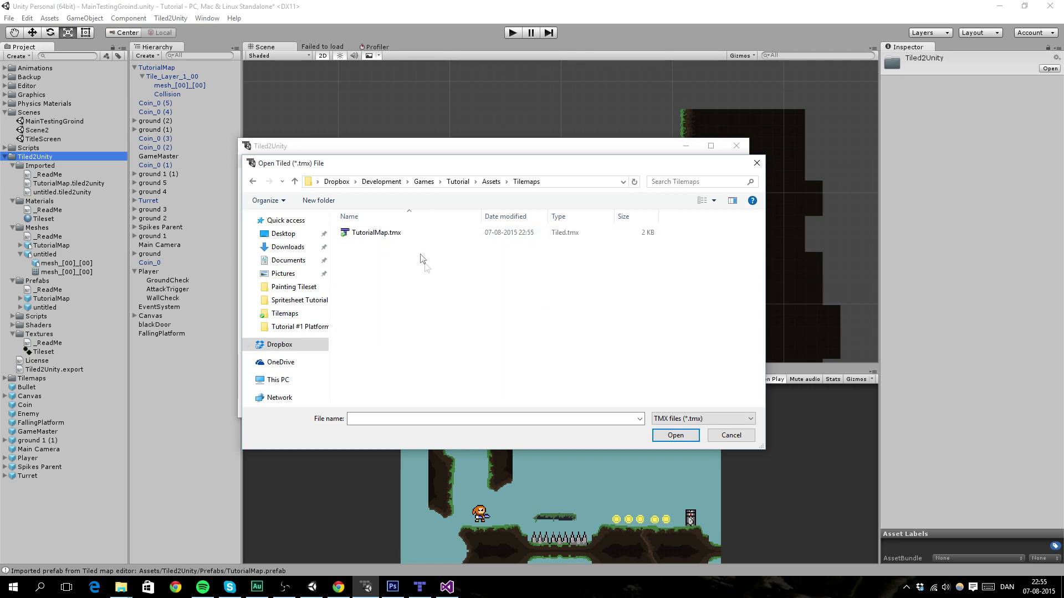
pyautogui.doubleClick(388, 233)
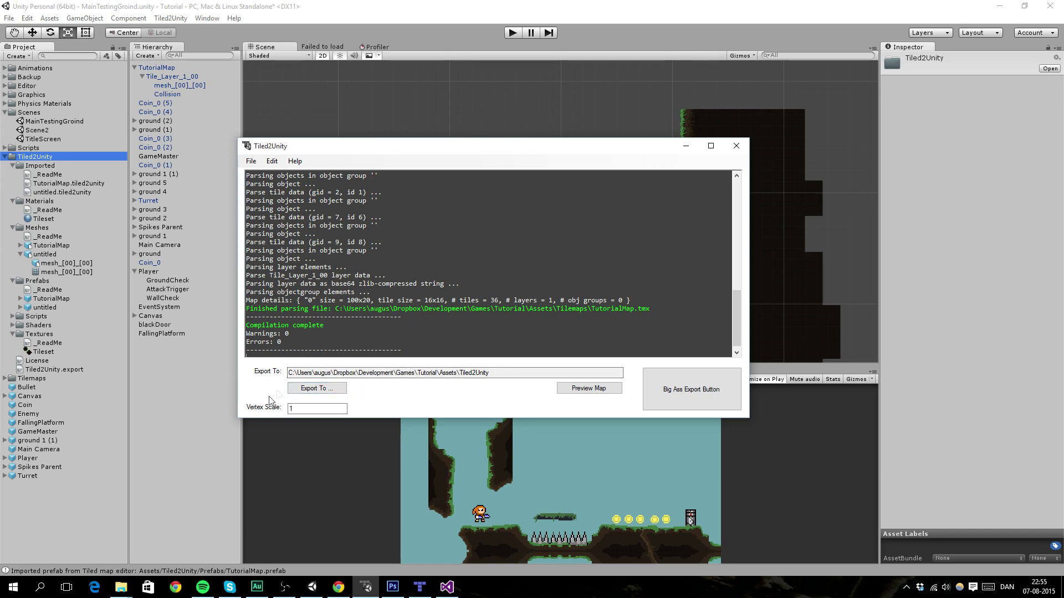
# Choose Tiled2Unity.export.txt in the project's Assets/Tiled2Unity folder as the export target and export the map
pyautogui.click(325, 389)
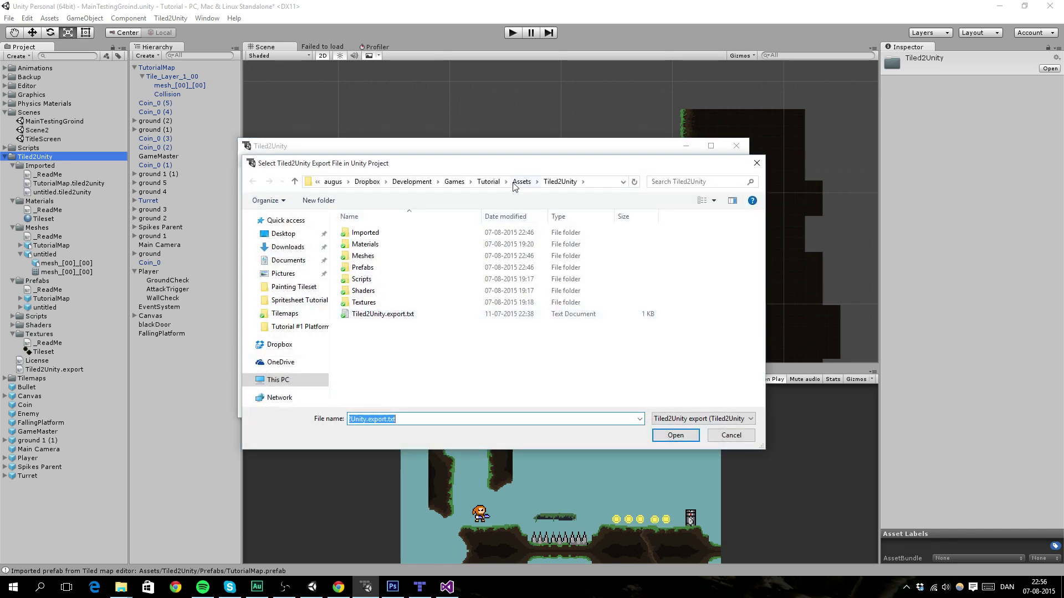
pyautogui.click(521, 182)
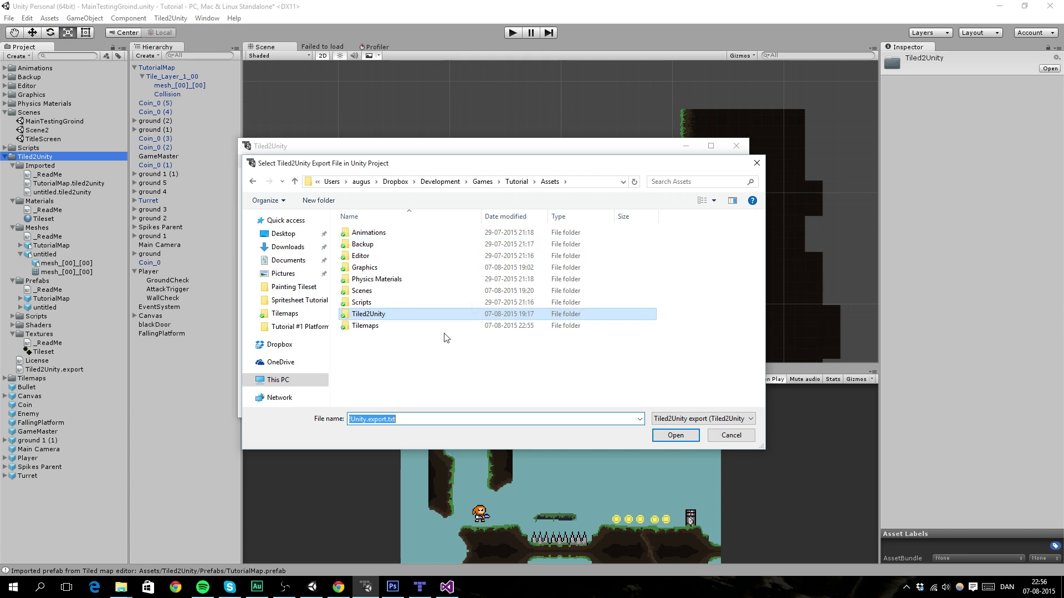
pyautogui.doubleClick(375, 314)
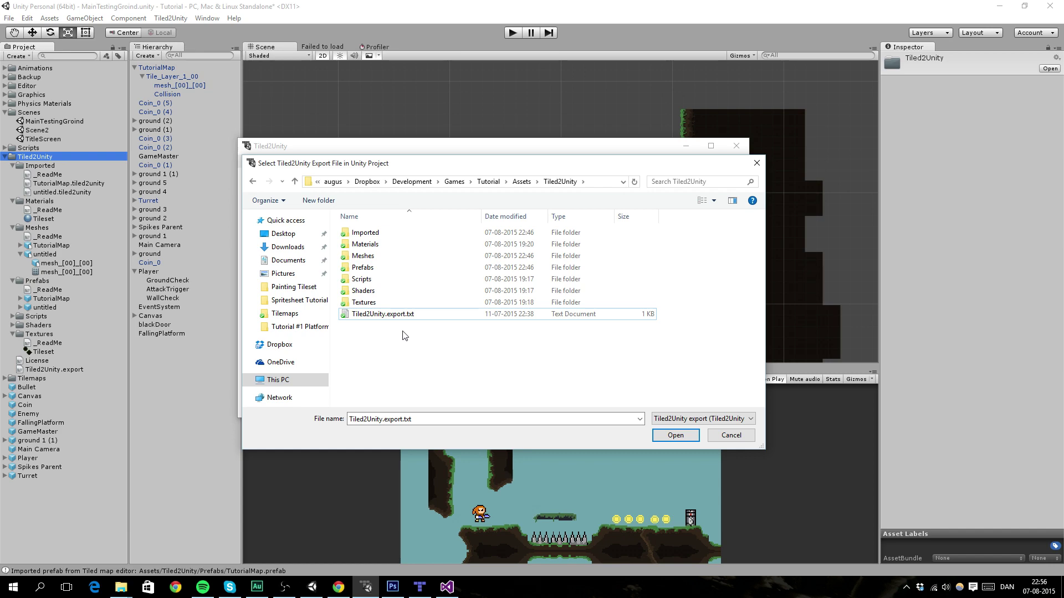
pyautogui.click(394, 315)
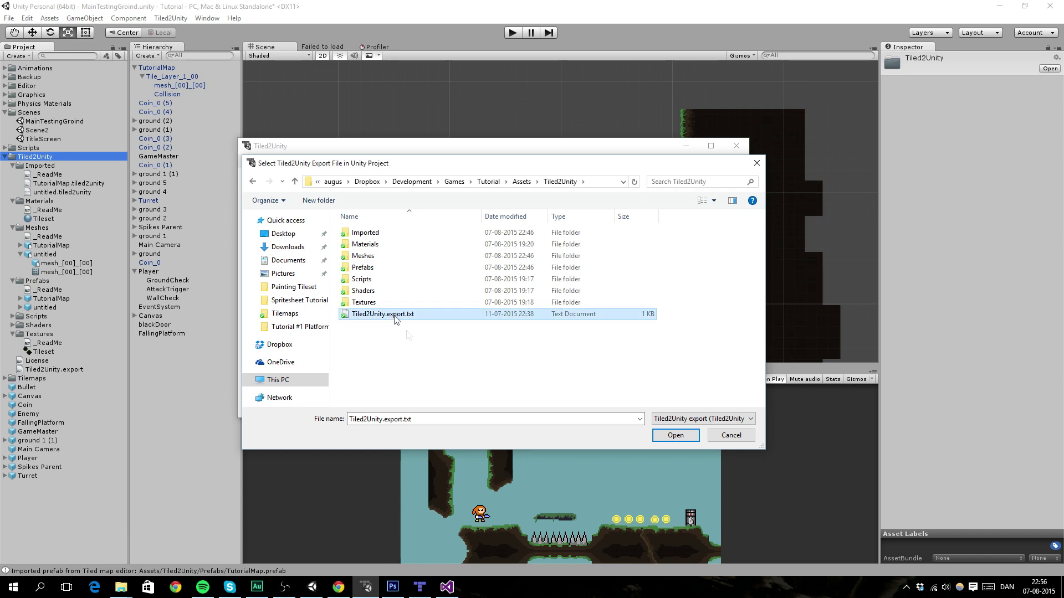
pyautogui.click(675, 436)
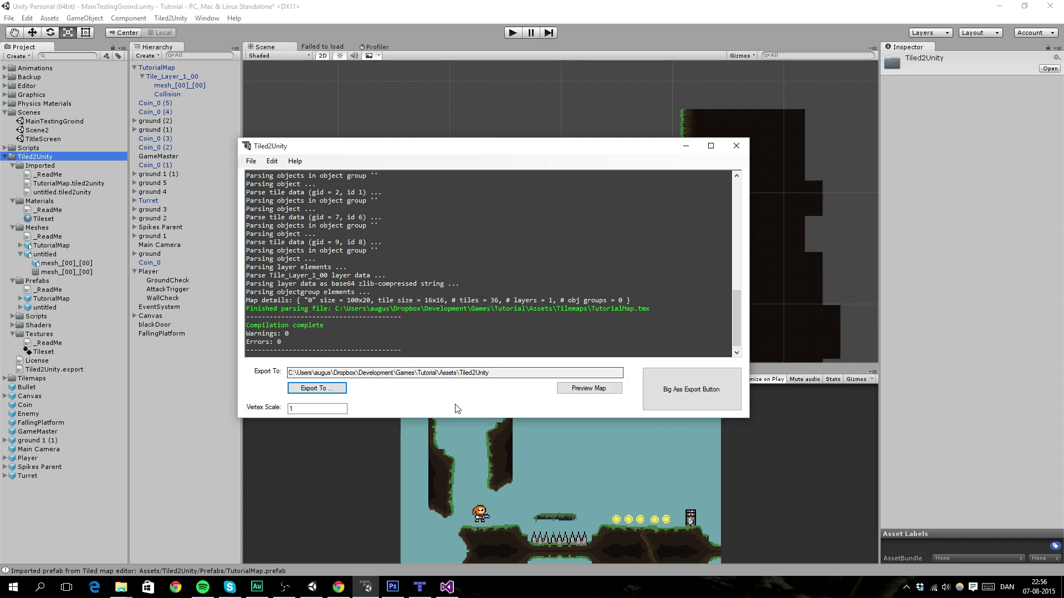
pyautogui.click(704, 402)
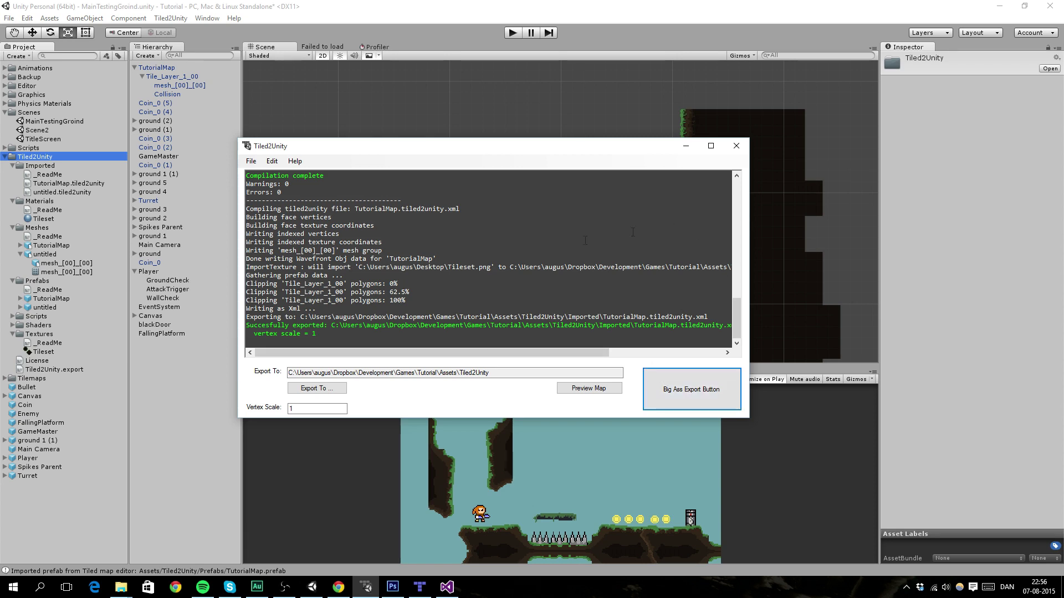
# Switch to Unity and examine the exported TutorialMap mesh and prefab, including the prefab's child objects
pyautogui.click(56, 272)
pyautogui.click(48, 298)
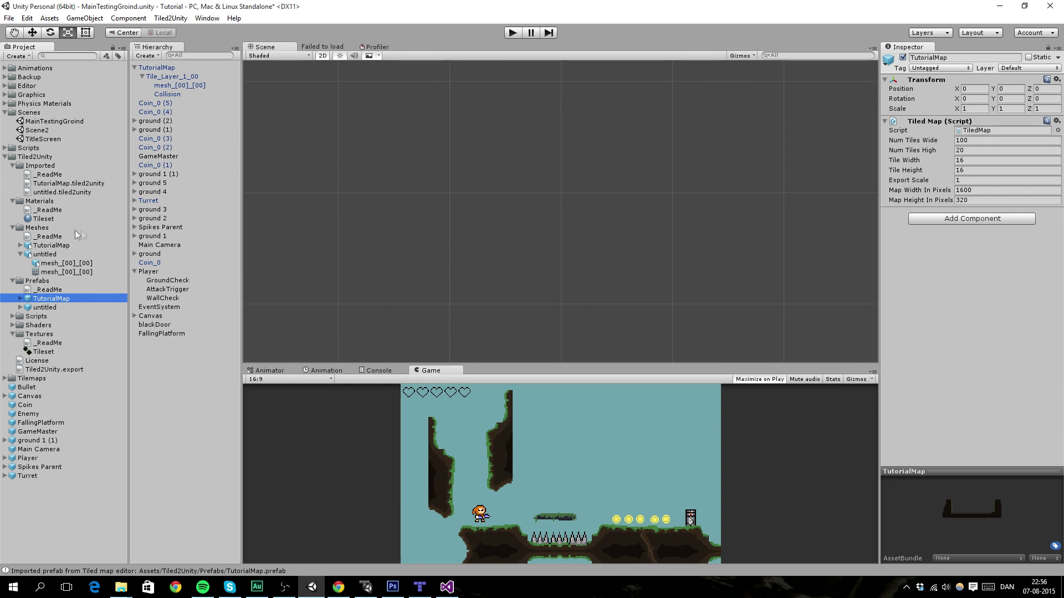
pyautogui.click(53, 246)
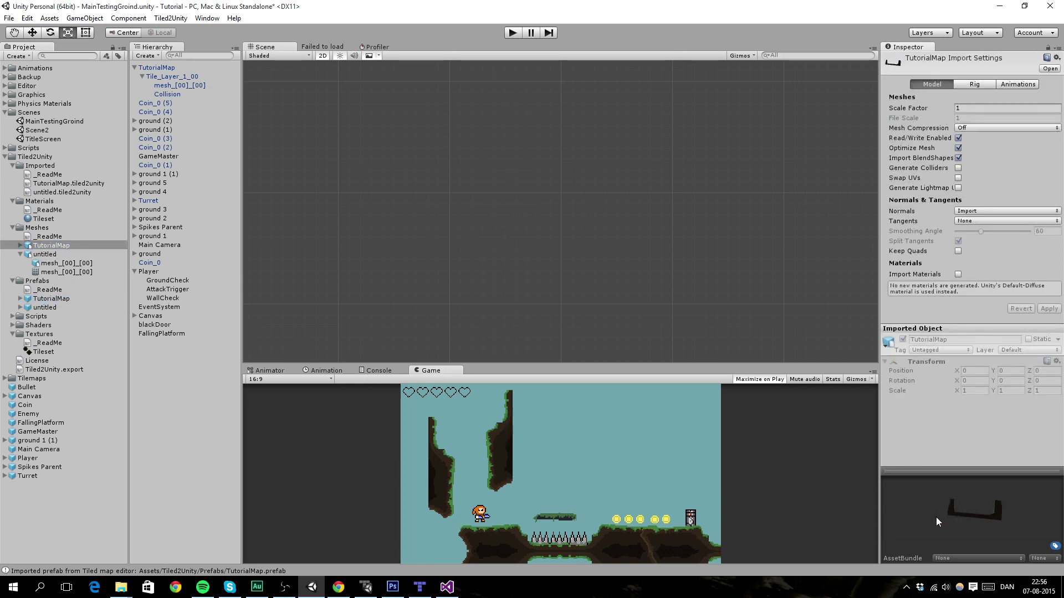
pyautogui.click(32, 300)
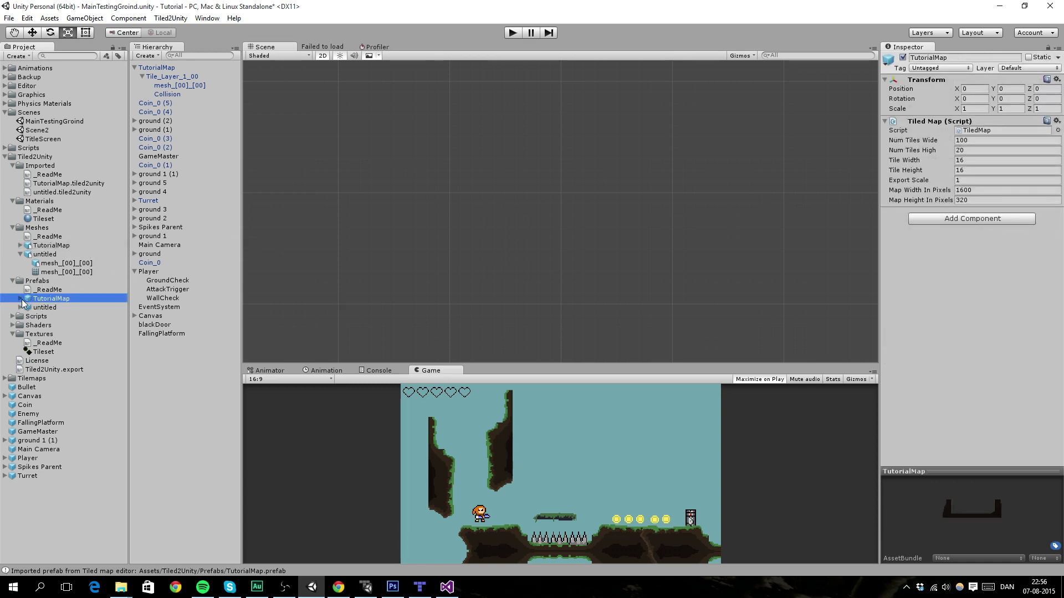
pyautogui.click(20, 299)
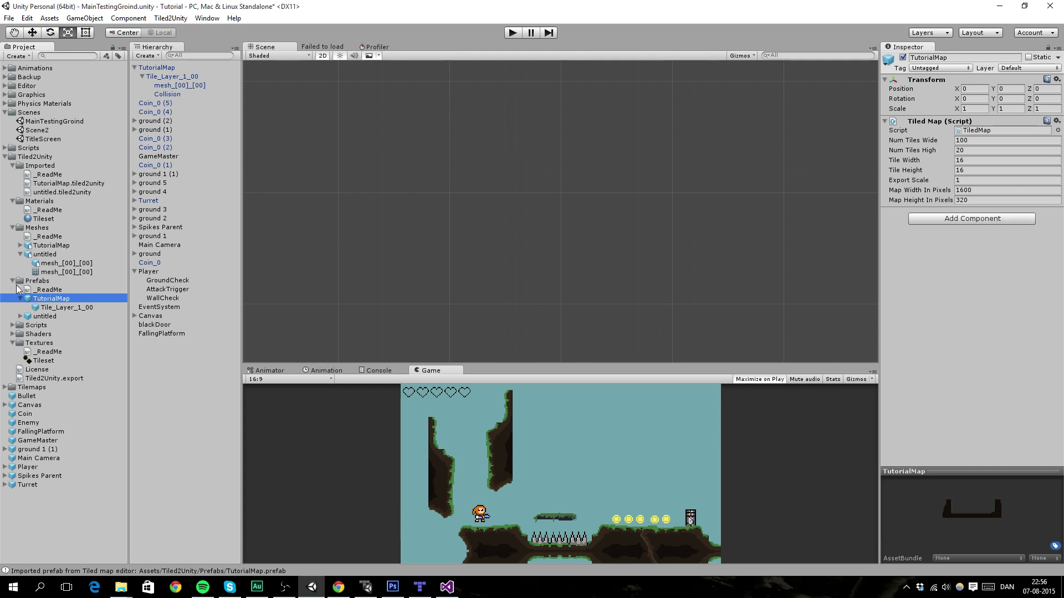
pyautogui.scroll(-10, 427, 255)
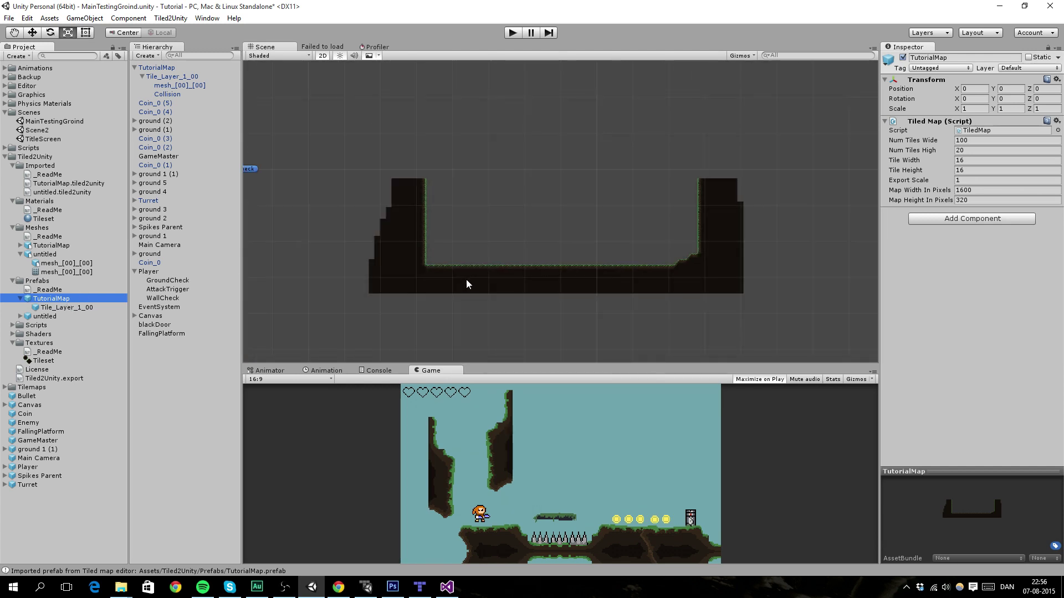
# Delete the existing TutorialMap object from the MainTestingGroind scene
pyautogui.click(466, 280)
pyautogui.moveTo(494, 285); pyautogui.dragTo(515, 275, button='middle')
pyautogui.press('Delete')
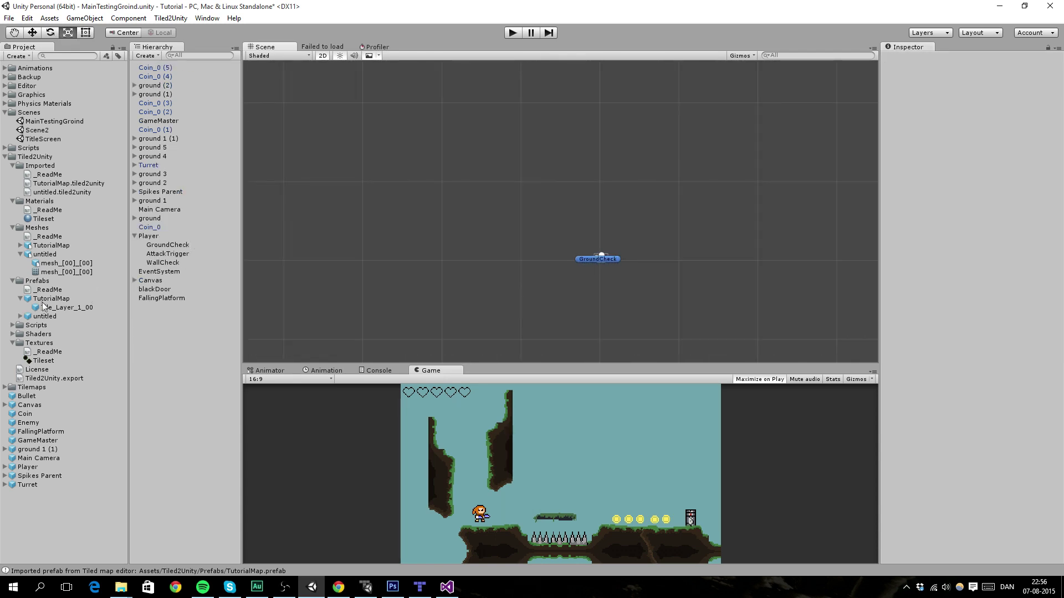
# Place the TutorialMap prefab in the scene and move it around the player to about X -566.5, Y 202
pyautogui.moveTo(45, 307); pyautogui.dragTo(349, 116)
pyautogui.scroll(-12, 646, 278)
pyautogui.moveTo(706, 263); pyautogui.dragTo(620, 273, button='middle')
pyautogui.scroll(9, 620, 275)
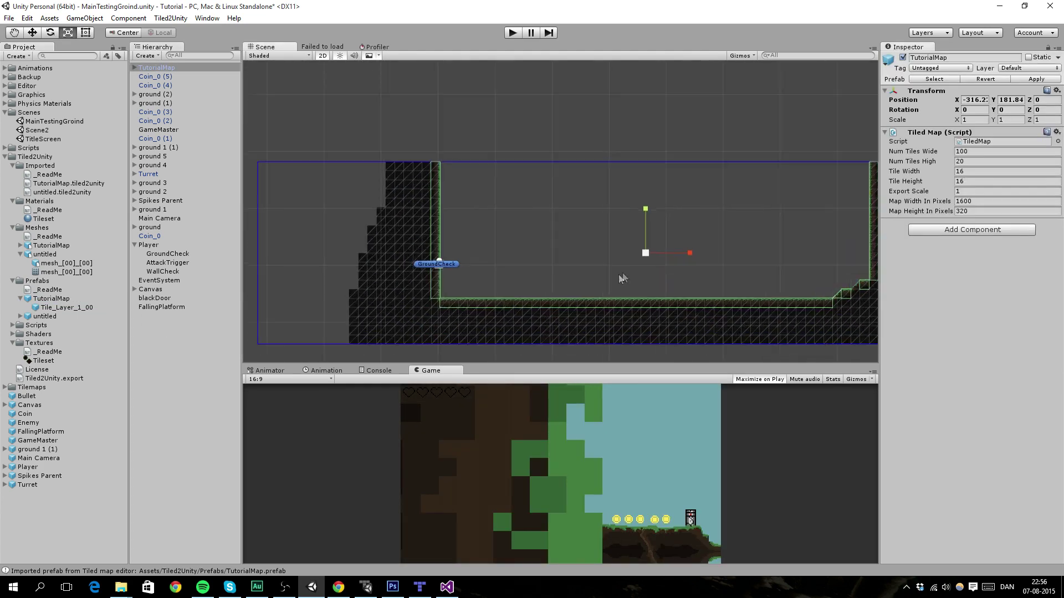
pyautogui.scroll(5, 620, 274)
pyautogui.press('w')
pyautogui.moveTo(673, 258); pyautogui.dragTo(496, 249)
pyautogui.moveTo(496, 249); pyautogui.dragTo(586, 242, button='middle')
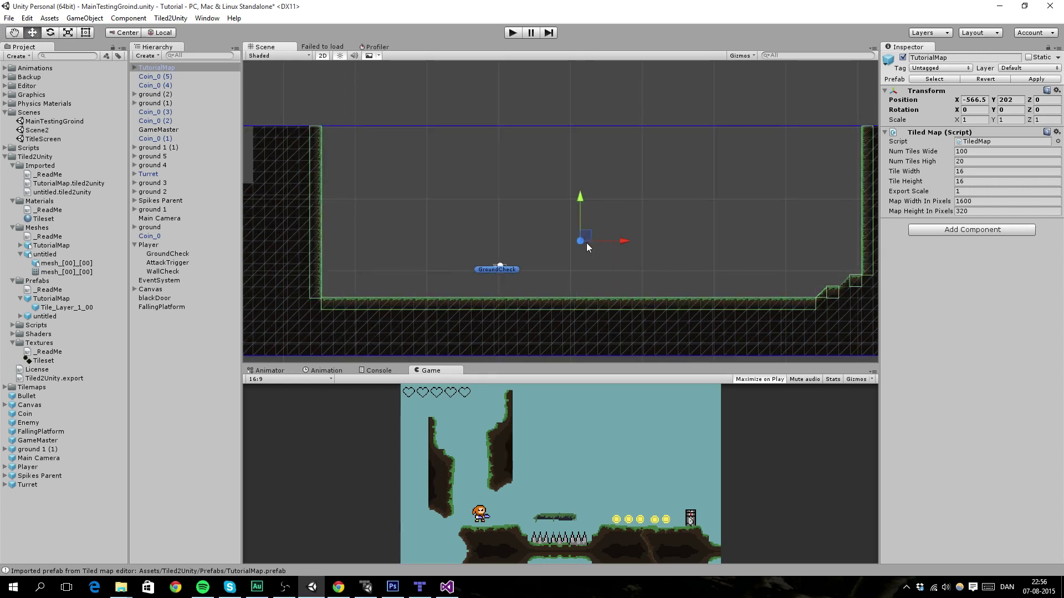
# Try scaling the placed TutorialMap down uniformly to about 0.3, and remove it from the scene
pyautogui.press('r')
pyautogui.moveTo(586, 242); pyautogui.dragTo(560, 256)
pyautogui.press('w')
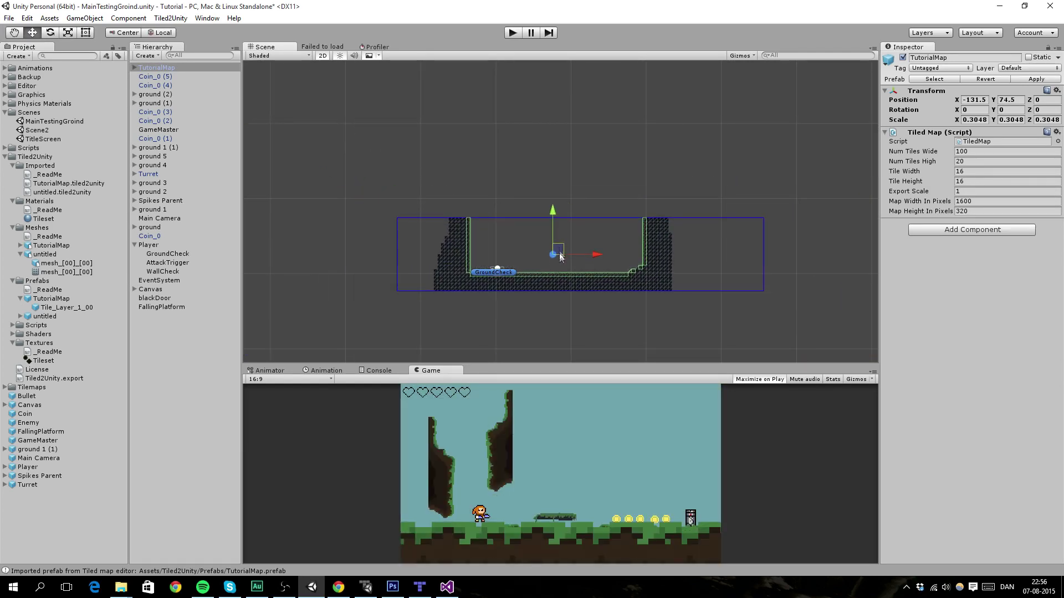
pyautogui.scroll(3, 560, 256)
pyautogui.moveTo(545, 294); pyautogui.dragTo(515, 292)
pyautogui.press('w')
pyautogui.scroll(5, 571, 291)
pyautogui.moveTo(559, 329); pyautogui.dragTo(636, 199, button='middle')
pyautogui.press('Delete')
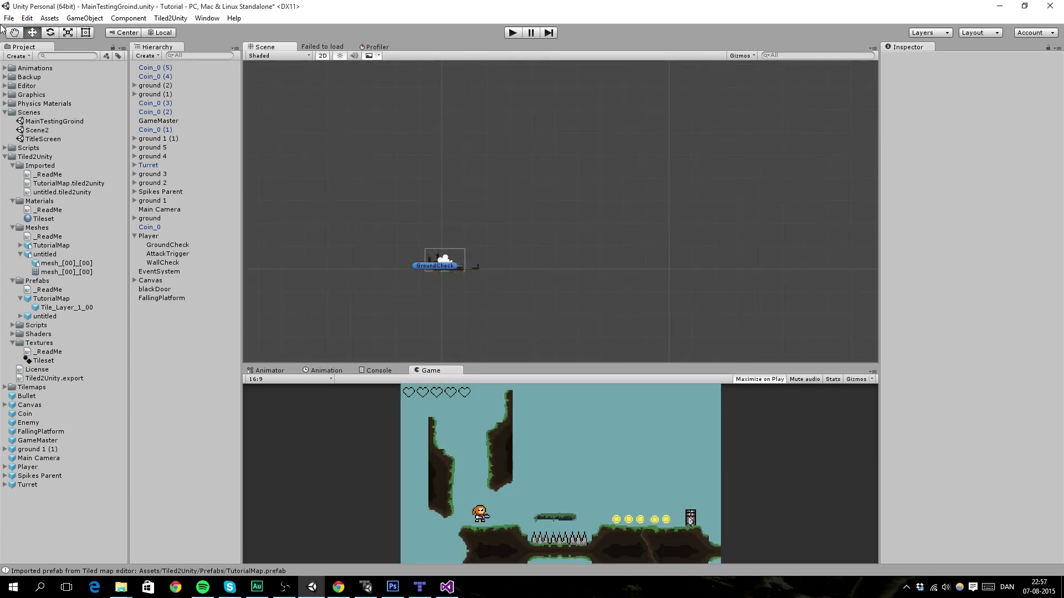
# Create a new empty scene, saving the changes to MainTestingGroind
pyautogui.click(9, 18)
pyautogui.click(111, 29)
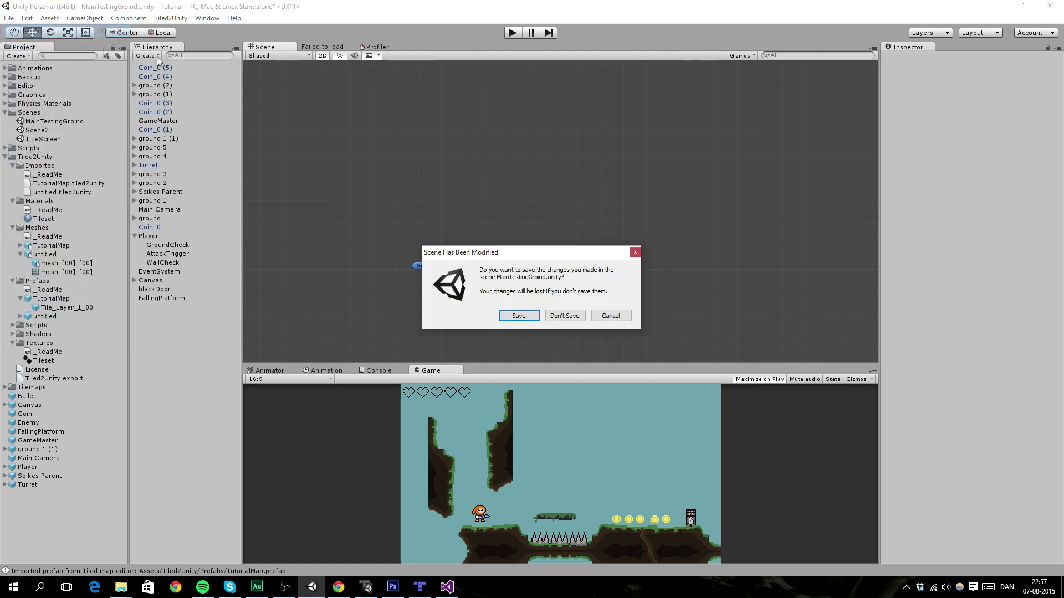
pyautogui.click(509, 318)
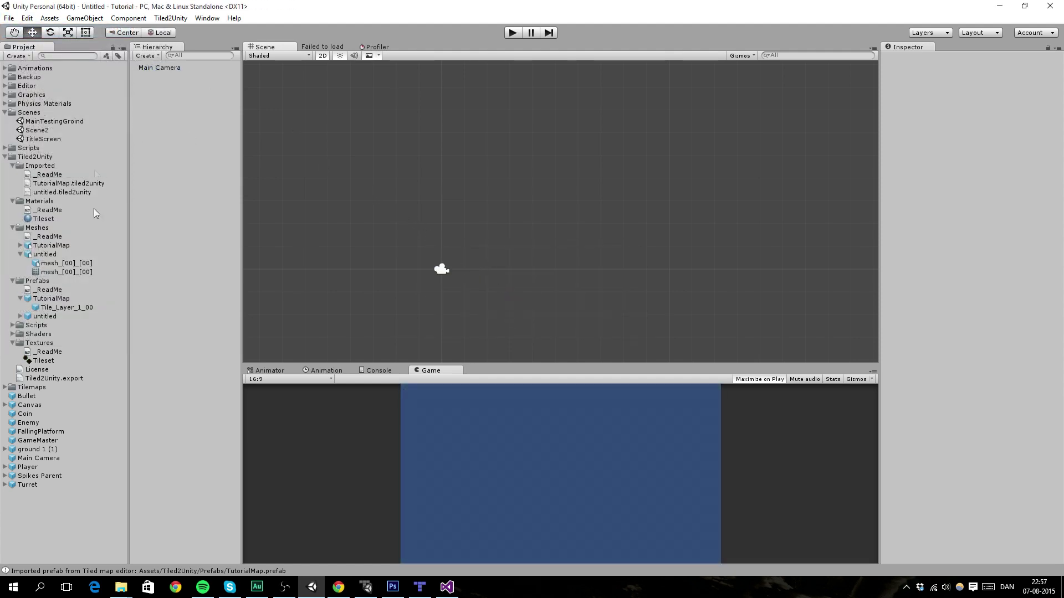
# Place the TutorialMap prefab in the new scene, scaled uniformly to about 0.2055 and moved to about X -134.7, Y 27.8
pyautogui.moveTo(53, 299); pyautogui.dragTo(446, 269)
pyautogui.press('f')
pyautogui.moveTo(559, 213); pyautogui.dragTo(492, 188)
pyautogui.press('w')
pyautogui.press('f')
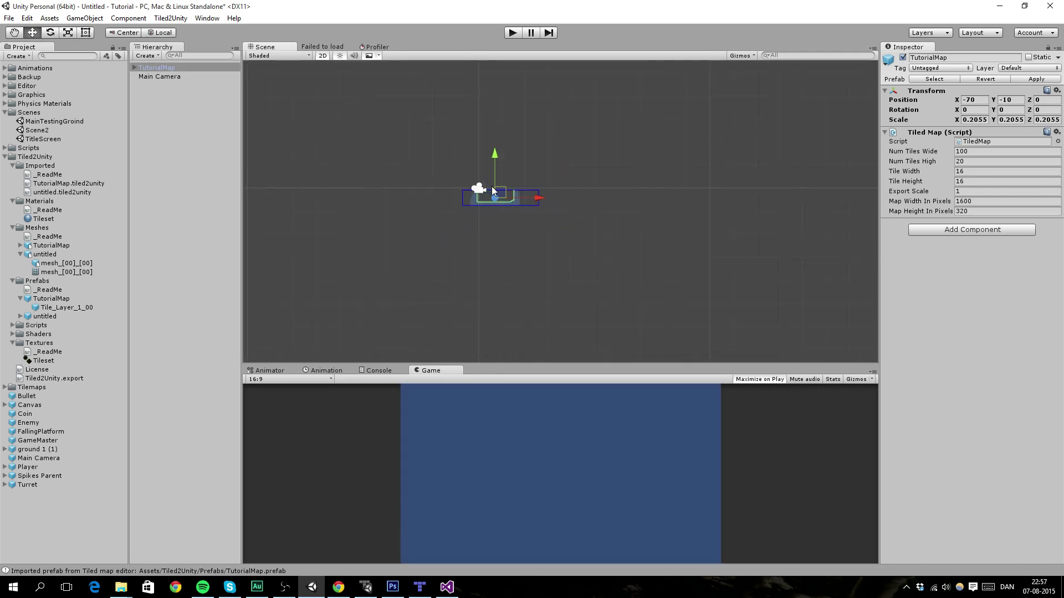
pyautogui.scroll(10, 573, 228)
pyautogui.moveTo(554, 199); pyautogui.dragTo(448, 135)
pyautogui.moveTo(448, 136); pyautogui.dragTo(495, 216, button='middle')
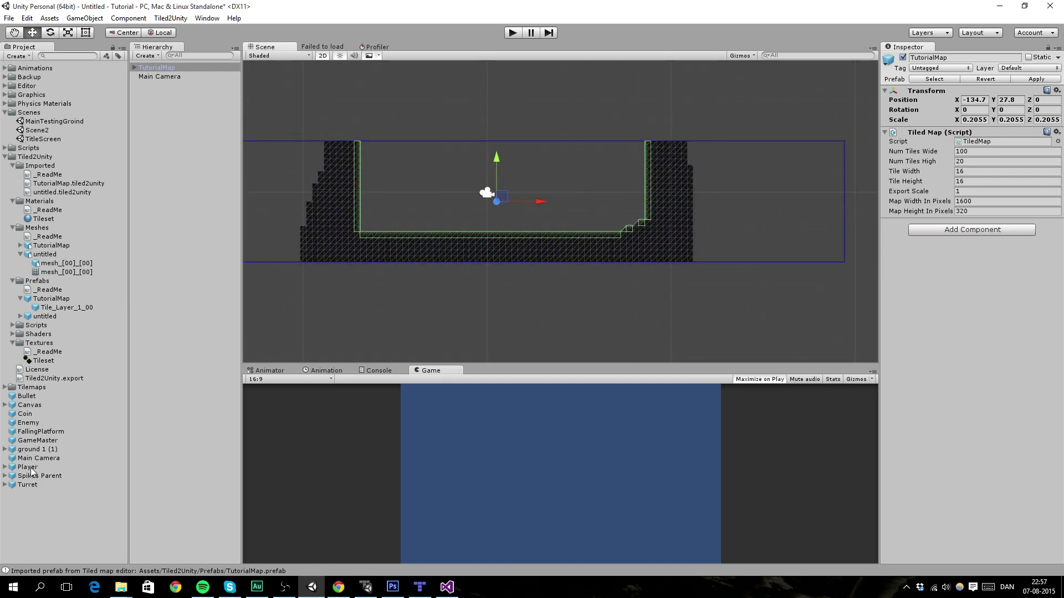
# Place the Player prefab inside the map, above the floor near the main camera
pyautogui.moveTo(32, 470); pyautogui.dragTo(460, 215)
pyautogui.press('f')
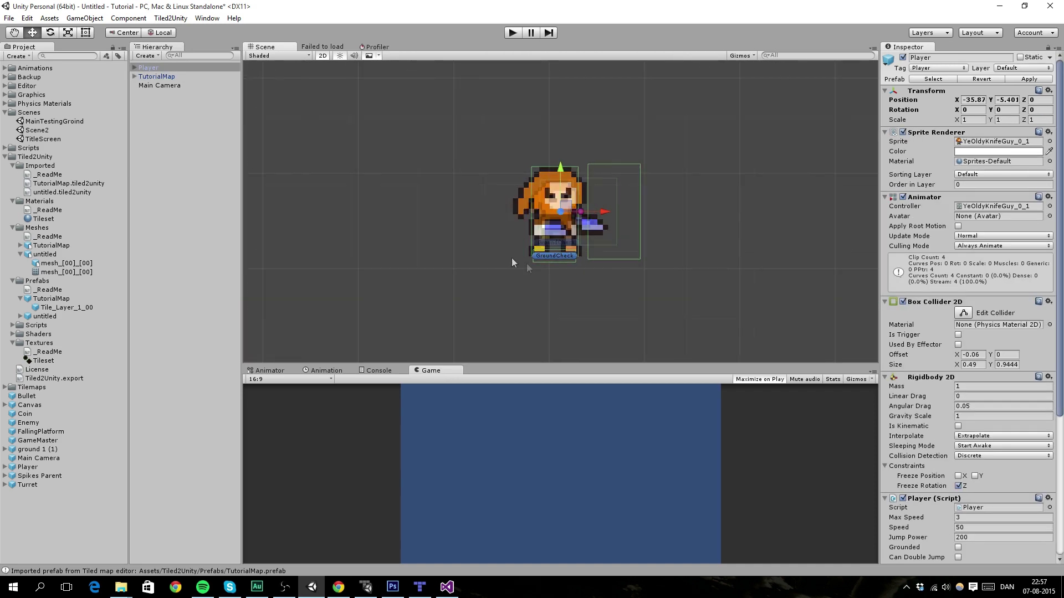
pyautogui.scroll(-4, 585, 249)
pyautogui.moveTo(587, 244); pyautogui.dragTo(543, 179, button='middle')
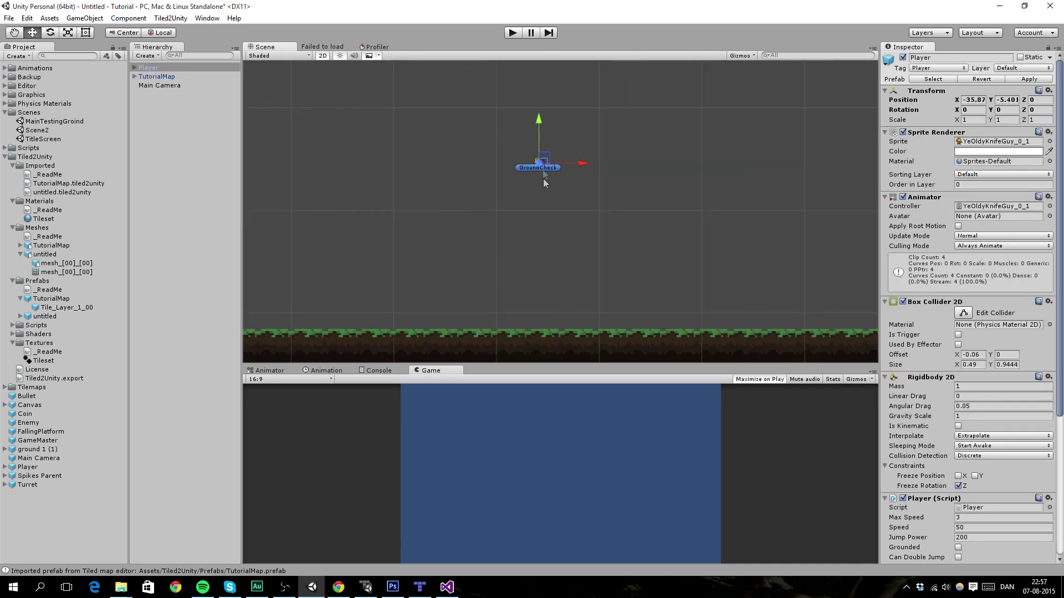
# Scale the TutorialMap down uniformly to about 0.1233 to suit the player's size
pyautogui.click(533, 337)
pyautogui.scroll(-3, 533, 336)
pyautogui.moveTo(533, 336); pyautogui.dragTo(532, 256, button='middle')
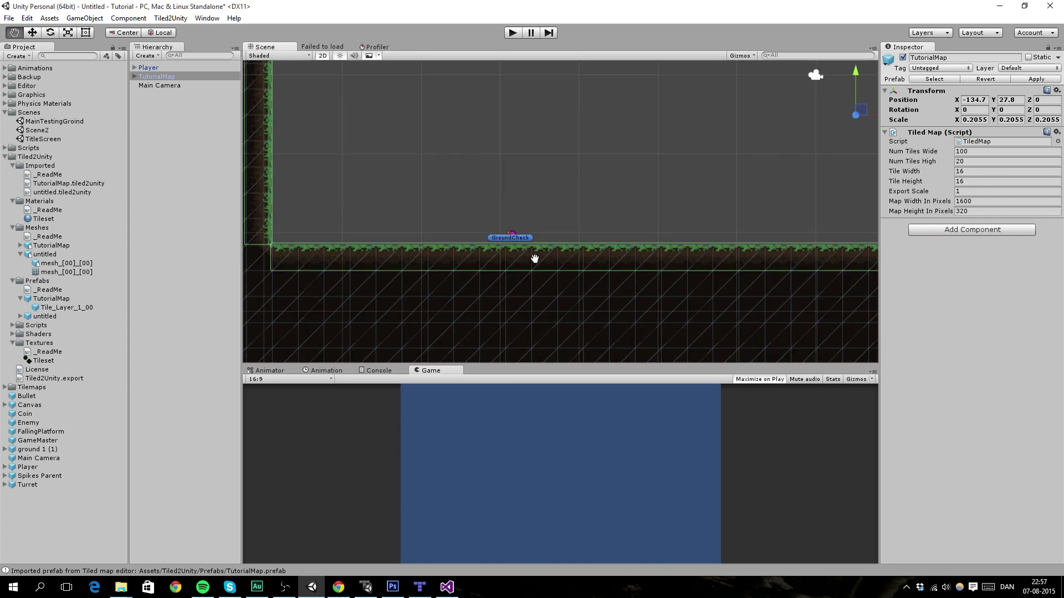
pyautogui.scroll(-2, 612, 203)
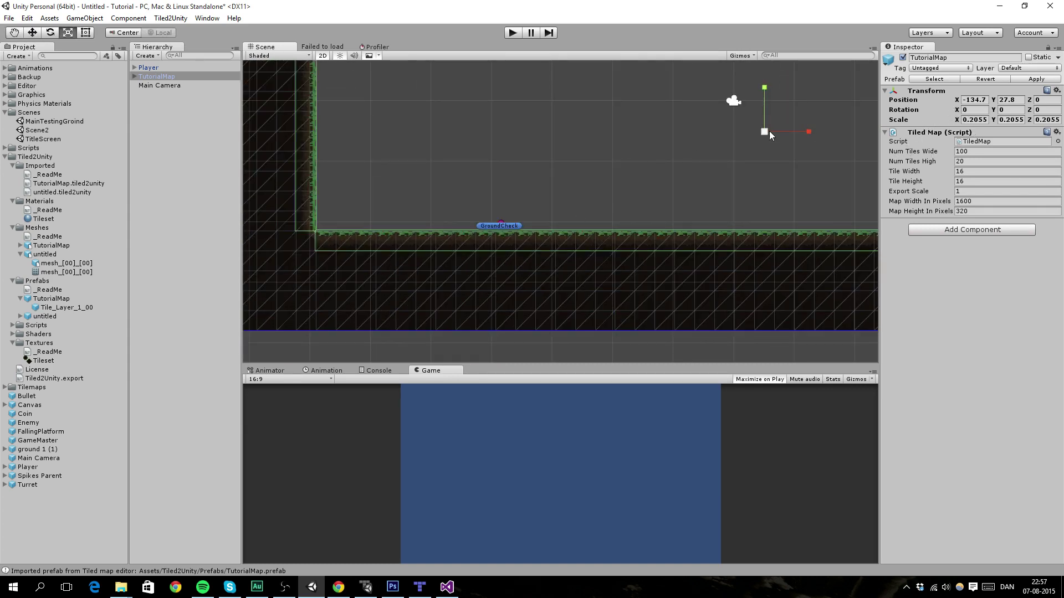
pyautogui.moveTo(769, 132); pyautogui.dragTo(688, 186)
pyautogui.press('w')
pyautogui.scroll(10, 518, 216)
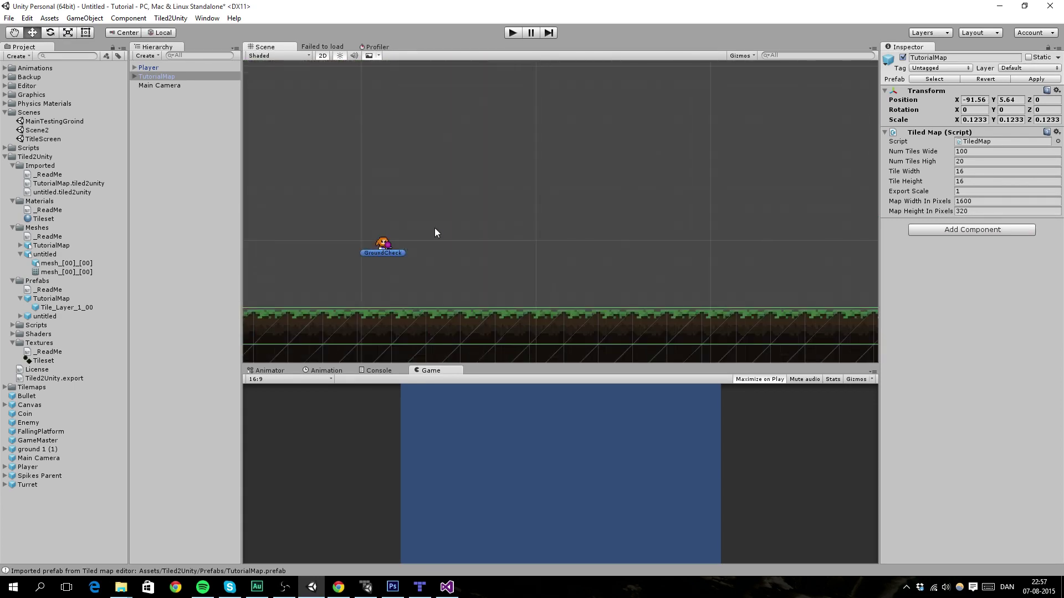
# Compare the map with the player and reduce the TutorialMap's uniform scale further to about 0.0742
pyautogui.moveTo(434, 228); pyautogui.dragTo(535, 216, button='middle')
pyautogui.scroll(5, 520, 225)
pyautogui.scroll(-20, 519, 224)
pyautogui.moveTo(786, 181); pyautogui.dragTo(733, 200, button='middle')
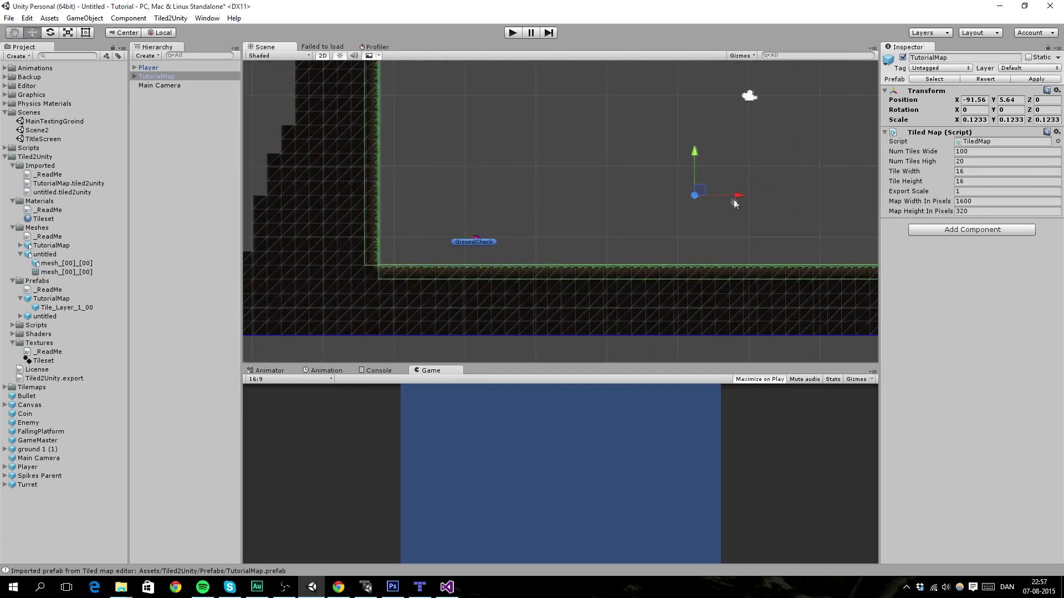
pyautogui.moveTo(697, 196); pyautogui.dragTo(545, 207)
pyautogui.press('w')
pyautogui.scroll(7, 546, 208)
pyautogui.scroll(15, 545, 207)
pyautogui.moveTo(502, 233); pyautogui.dragTo(614, 134, button='middle')
pyautogui.scroll(9, 501, 182)
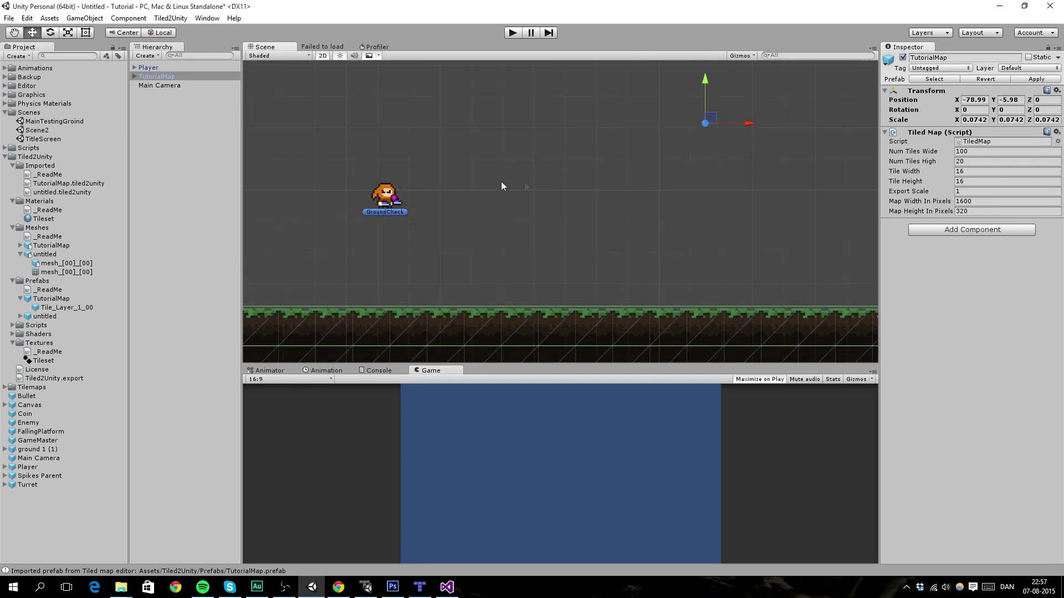
# Move the Player down onto the grass at about X -37.3, Y -23.3
pyautogui.click(386, 198)
pyautogui.moveTo(393, 201); pyautogui.dragTo(421, 289)
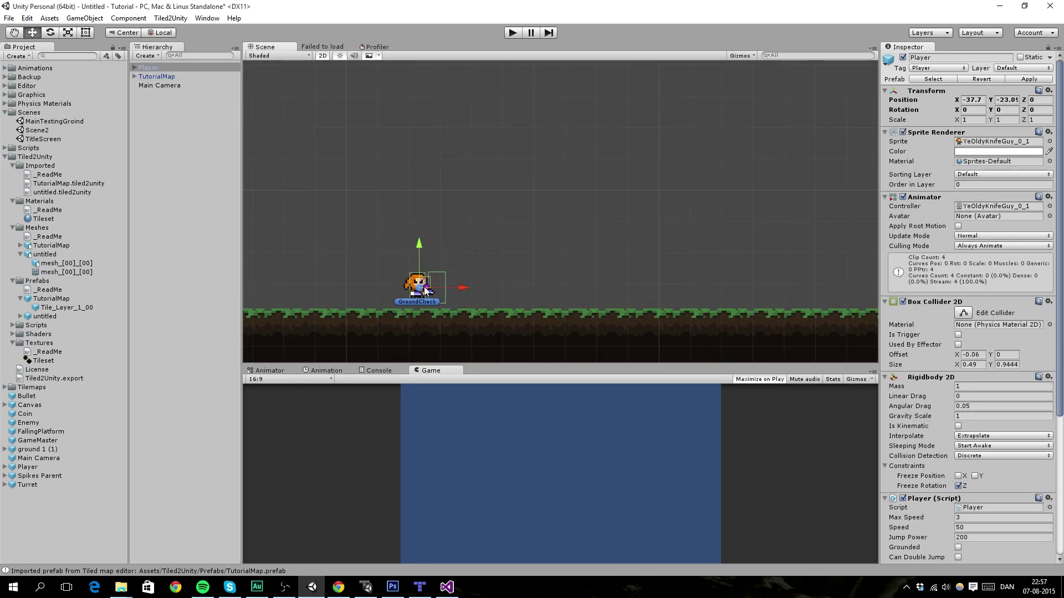
pyautogui.press('f')
pyautogui.scroll(2, 536, 191)
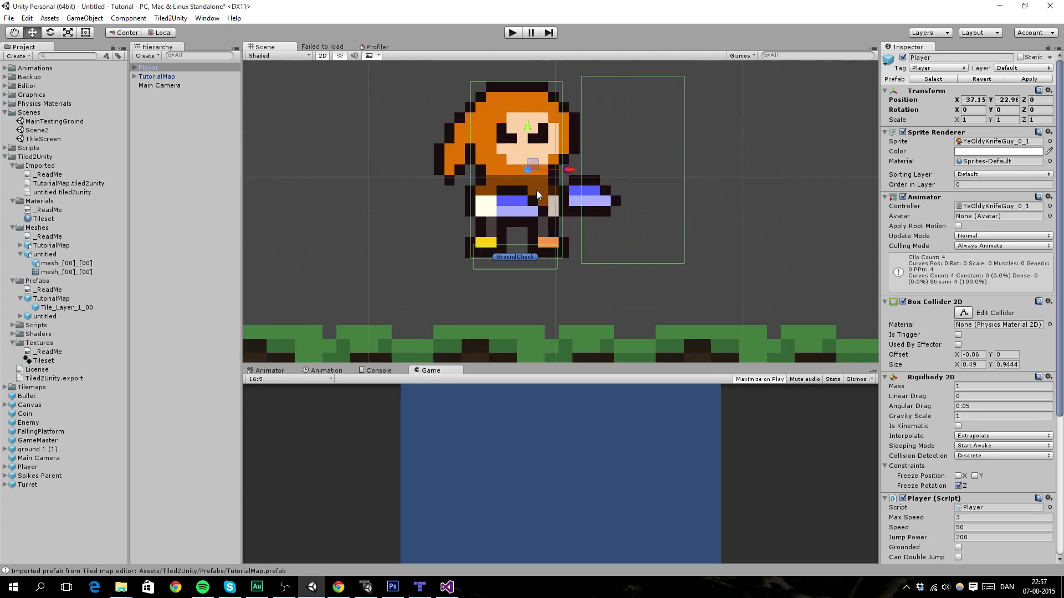
pyautogui.moveTo(530, 166); pyautogui.dragTo(501, 231)
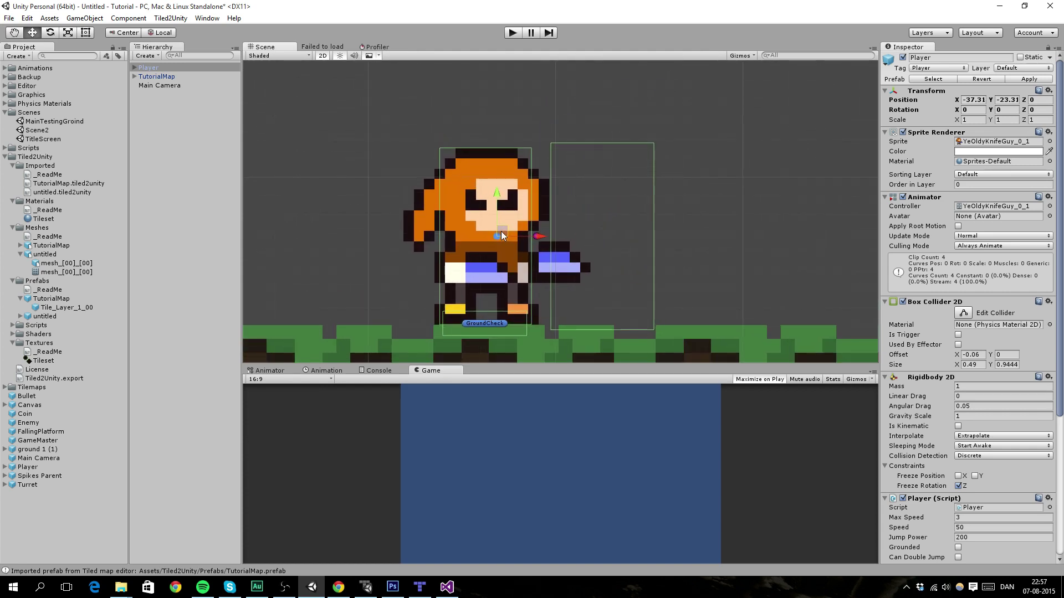
pyautogui.scroll(-9, 562, 249)
# Scale the TutorialMap down uniformly to about 0.0489
pyautogui.click(604, 335)
pyautogui.scroll(-5, 615, 310)
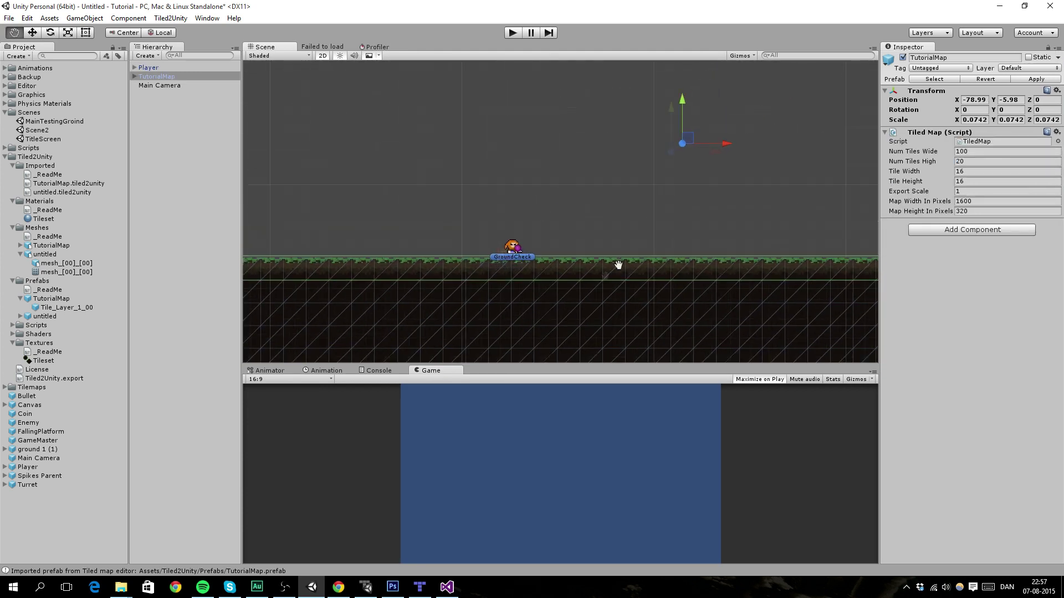
pyautogui.press('r')
pyautogui.moveTo(658, 163); pyautogui.dragTo(662, 202)
pyautogui.press('w')
pyautogui.scroll(10, 471, 265)
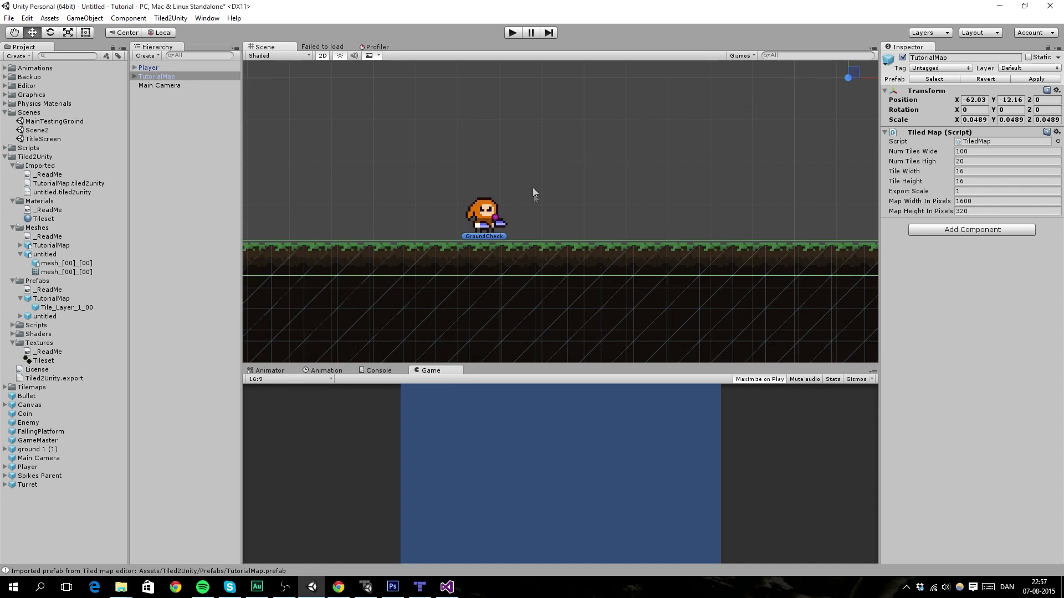
pyautogui.scroll(5, 499, 216)
# Reposition the Player just above the rescaled ground at about X -37.5, Y -23.1
pyautogui.click(527, 211)
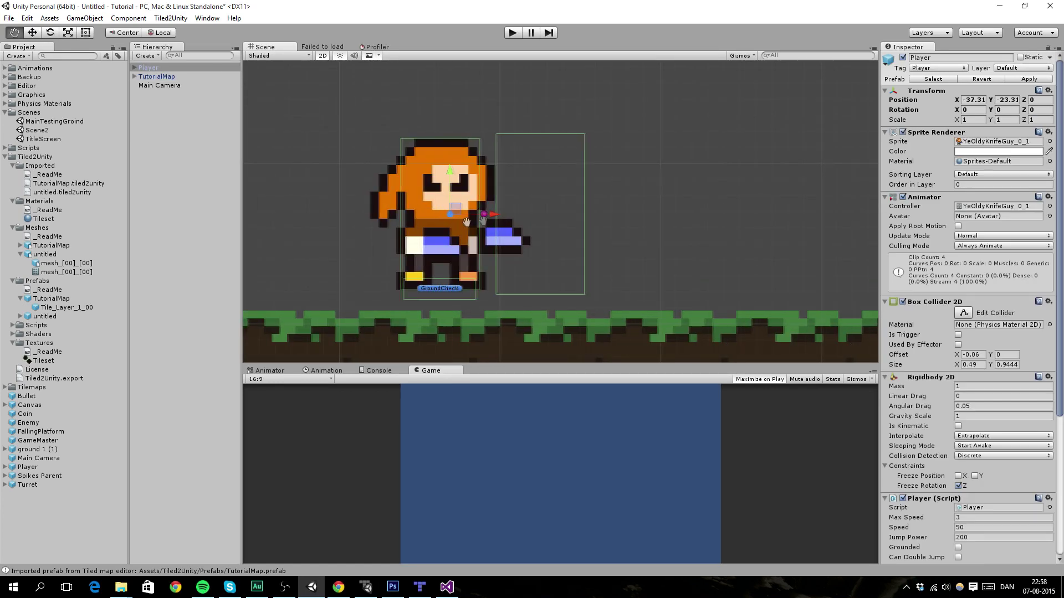
pyautogui.scroll(3, 533, 208)
pyautogui.moveTo(533, 203); pyautogui.dragTo(471, 212)
pyautogui.scroll(-5, 501, 200)
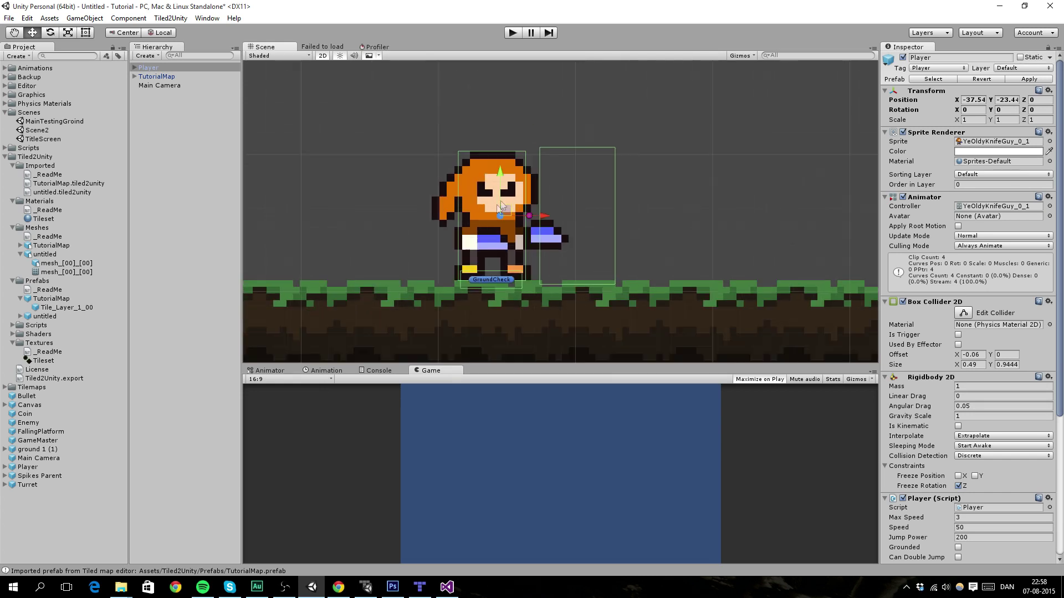
pyautogui.scroll(-8, 519, 197)
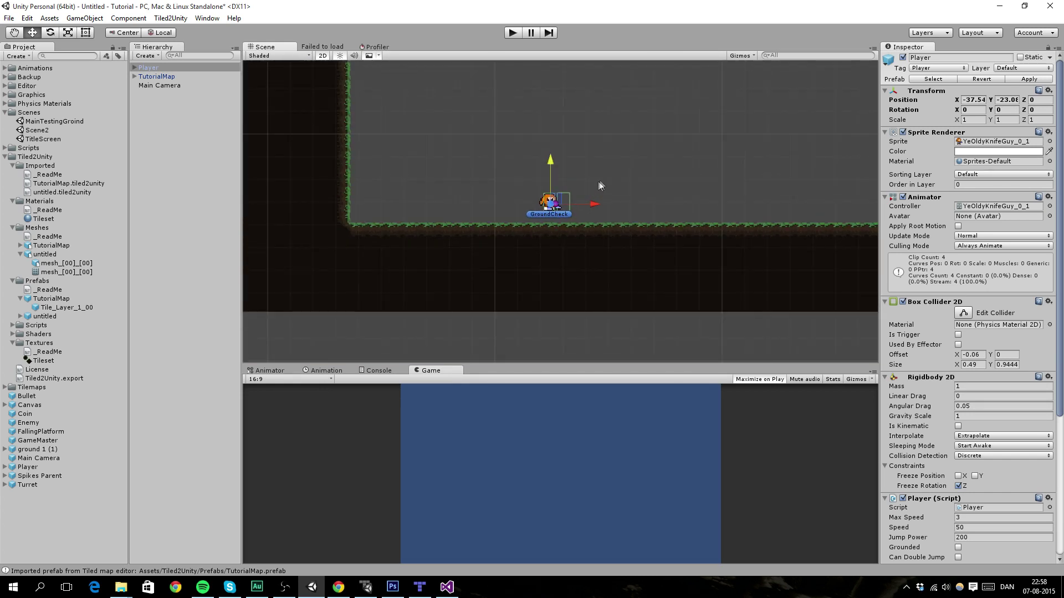
# Select the TutorialMap and examine how its collision outlines fit the sloped steps at the floor's right end
pyautogui.click(602, 222)
pyautogui.moveTo(672, 225); pyautogui.dragTo(554, 257, button='middle')
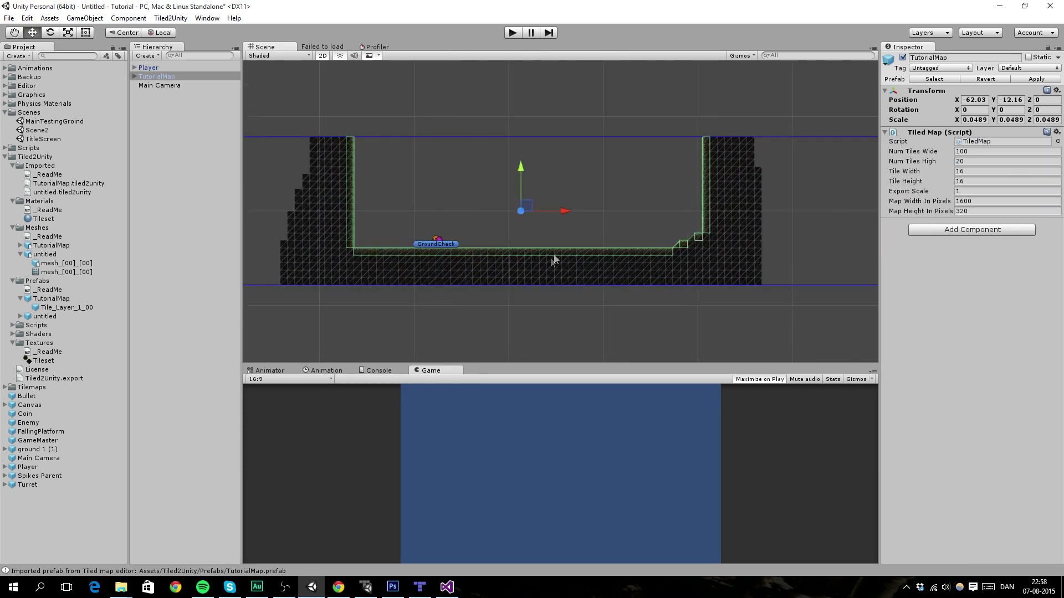
pyautogui.scroll(12, 724, 225)
pyautogui.moveTo(715, 227); pyautogui.dragTo(489, 197, button='middle')
pyautogui.scroll(12, 663, 242)
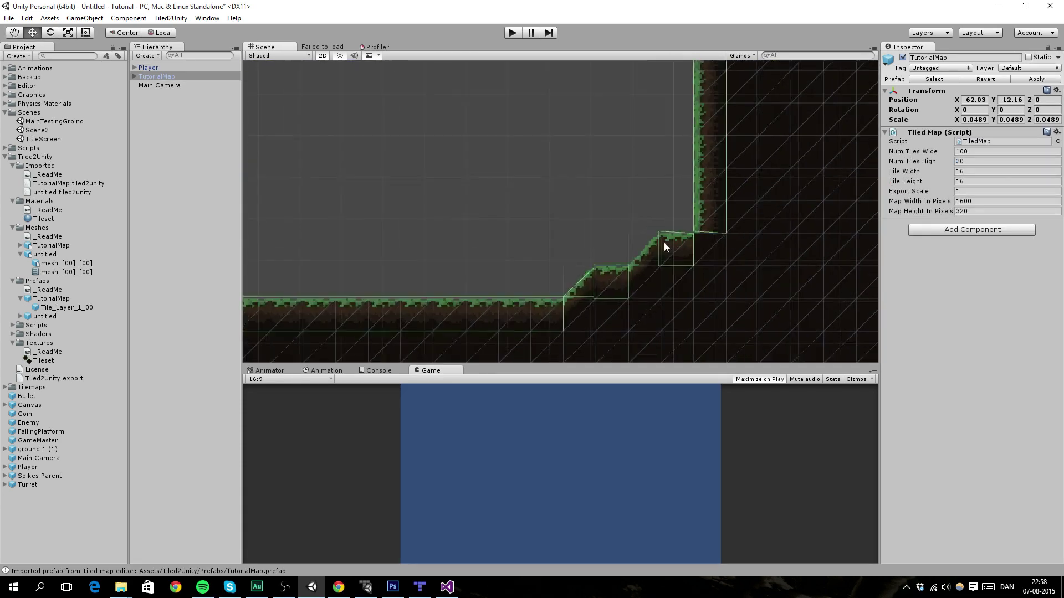
pyautogui.moveTo(674, 253); pyautogui.dragTo(639, 220, button='middle')
pyautogui.scroll(6, 637, 226)
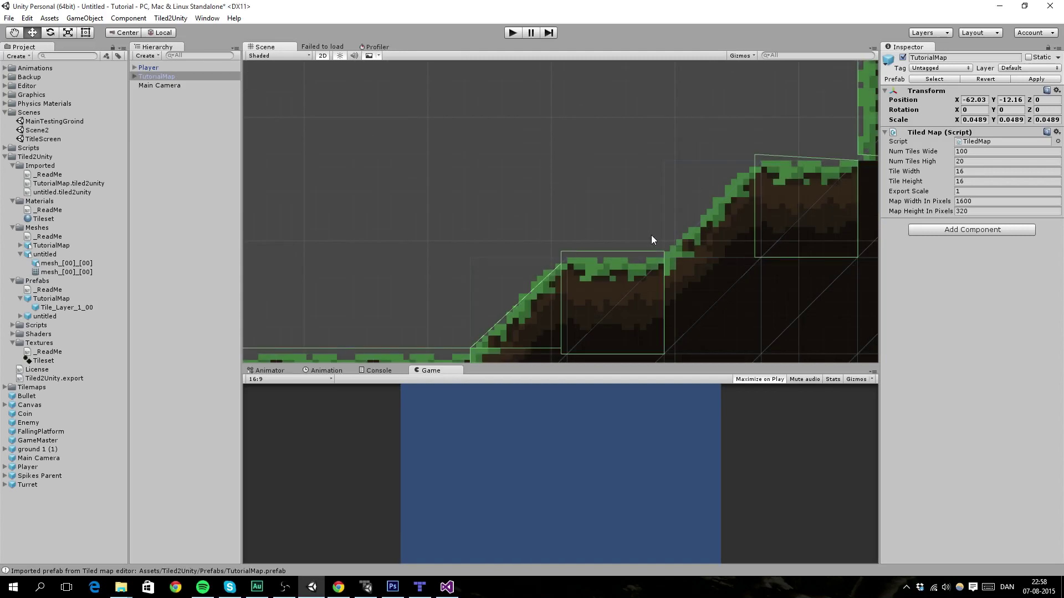
pyautogui.moveTo(493, 232); pyautogui.dragTo(434, 295, button='middle')
pyautogui.scroll(2, 433, 295)
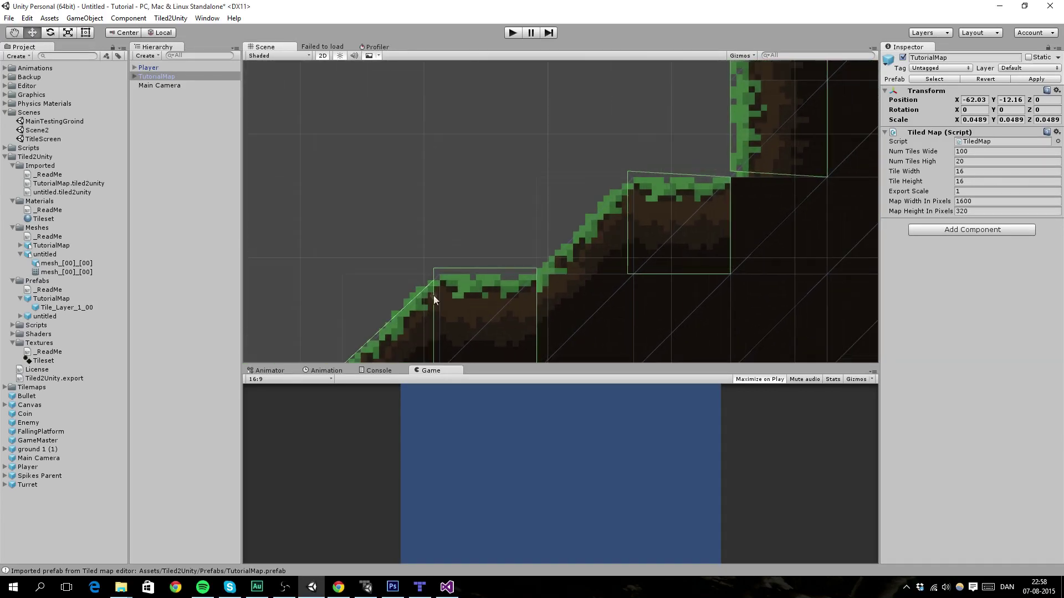
pyautogui.scroll(4, 580, 283)
pyautogui.scroll(-8, 647, 207)
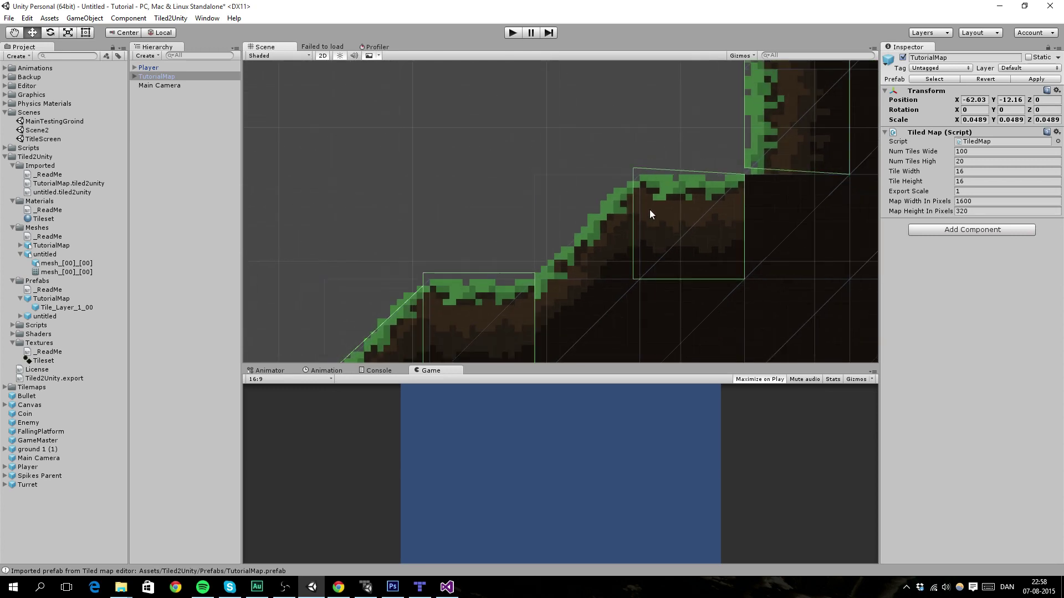
# Examine the TutorialMap's collision outlines along the floor and both side walls
pyautogui.scroll(-10, 619, 205)
pyautogui.moveTo(570, 235); pyautogui.dragTo(547, 307, button='middle')
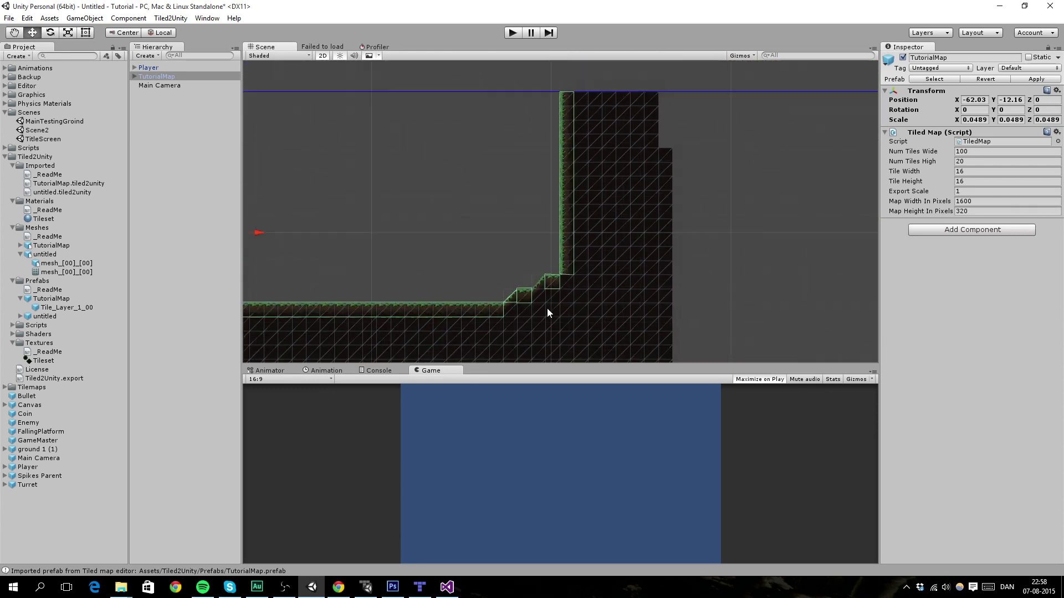
pyautogui.scroll(-7, 510, 299)
pyautogui.moveTo(415, 283); pyautogui.dragTo(718, 279, button='middle')
pyautogui.scroll(10, 430, 254)
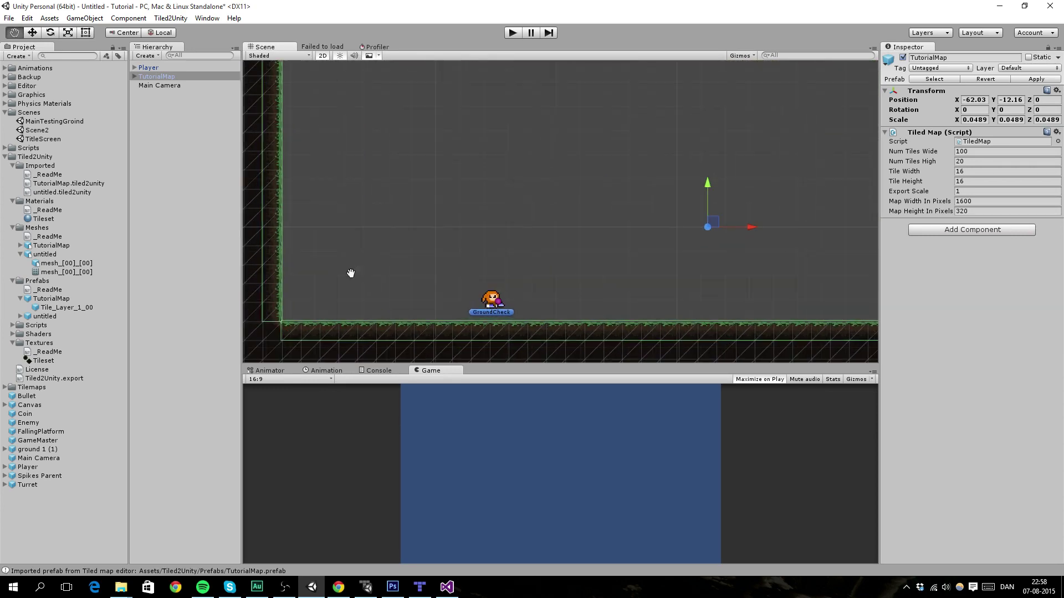
pyautogui.scroll(-8, 563, 243)
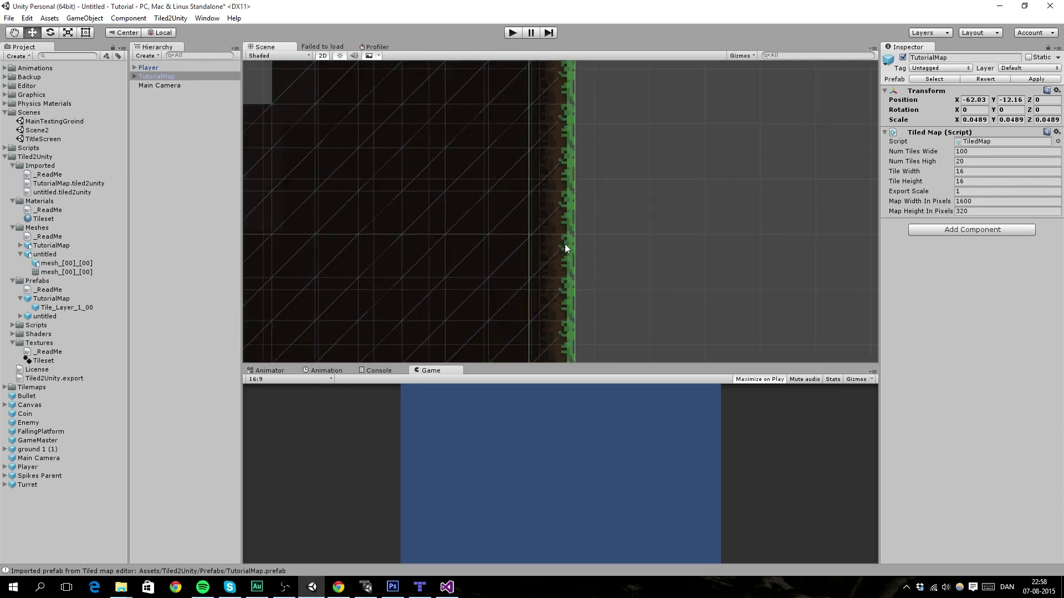
pyautogui.moveTo(631, 262); pyautogui.dragTo(430, 247, button='middle')
pyautogui.scroll(5, 526, 252)
pyautogui.scroll(-7, 526, 253)
pyautogui.moveTo(662, 259); pyautogui.dragTo(402, 263, button='middle')
pyautogui.scroll(15, 537, 254)
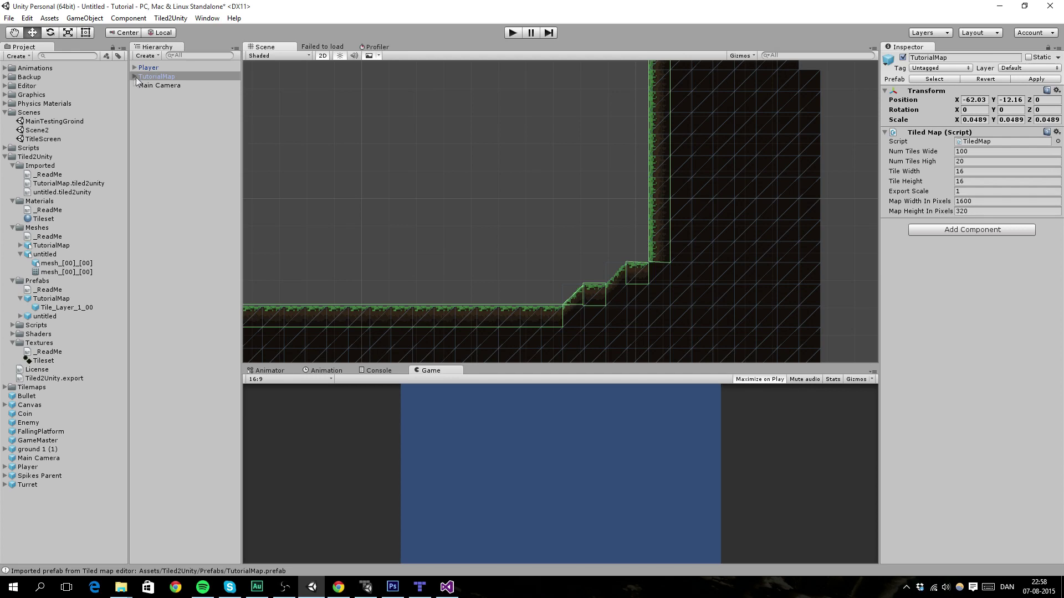
# Select the Collision object under TutorialMap's Tile_Layer_1_00 and inspect its collider outlines around the sloped steps
pyautogui.click(135, 77)
pyautogui.click(143, 85)
pyautogui.press('f')
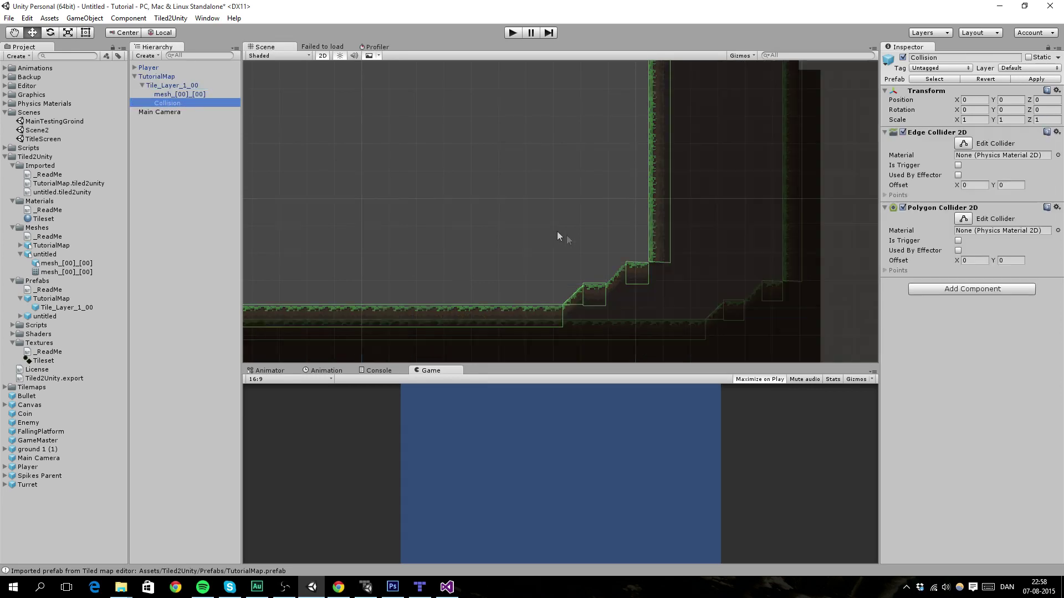
pyautogui.moveTo(645, 281); pyautogui.dragTo(185, 148, button='middle')
pyautogui.moveTo(540, 216); pyautogui.dragTo(535, 242, button='middle')
pyautogui.scroll(20, 554, 242)
pyautogui.scroll(12, 759, 242)
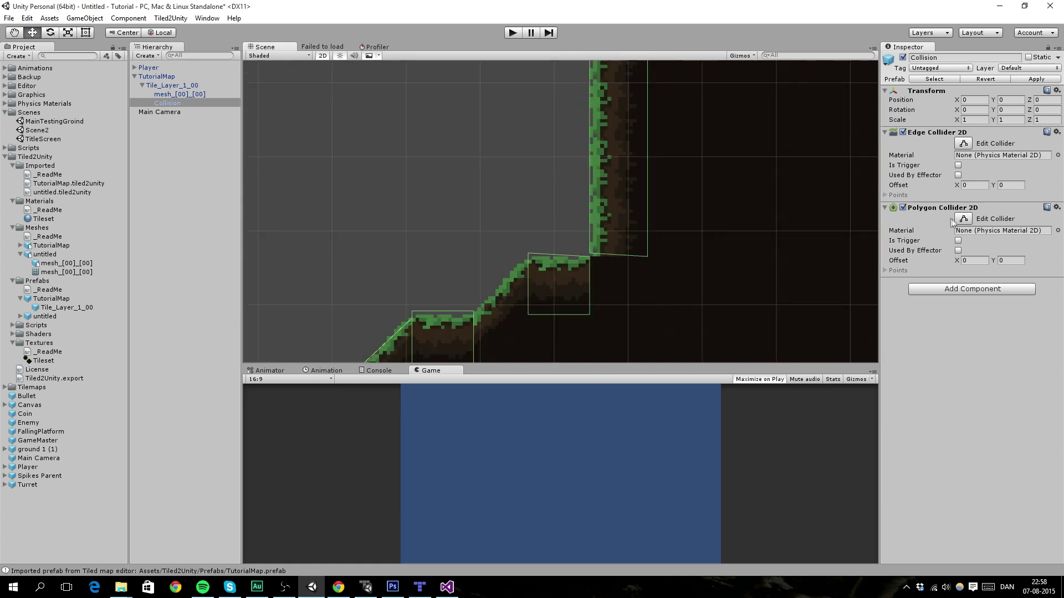
# Edit the Polygon Collider 2D at the sloped steps, adjusting the lower step's upper corner points to follow the grass edge
pyautogui.click(962, 220)
pyautogui.scroll(12, 696, 250)
pyautogui.scroll(12, 638, 230)
pyautogui.moveTo(747, 256); pyautogui.dragTo(438, 199, button='middle')
pyautogui.scroll(12, 573, 200)
pyautogui.scroll(11, 491, 221)
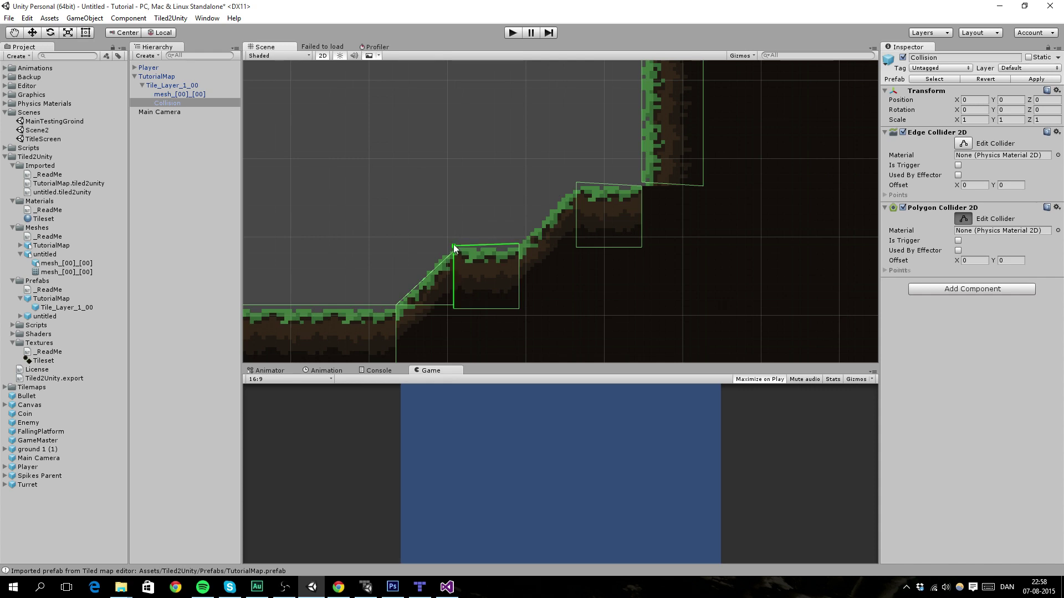
pyautogui.moveTo(518, 247); pyautogui.dragTo(519, 253)
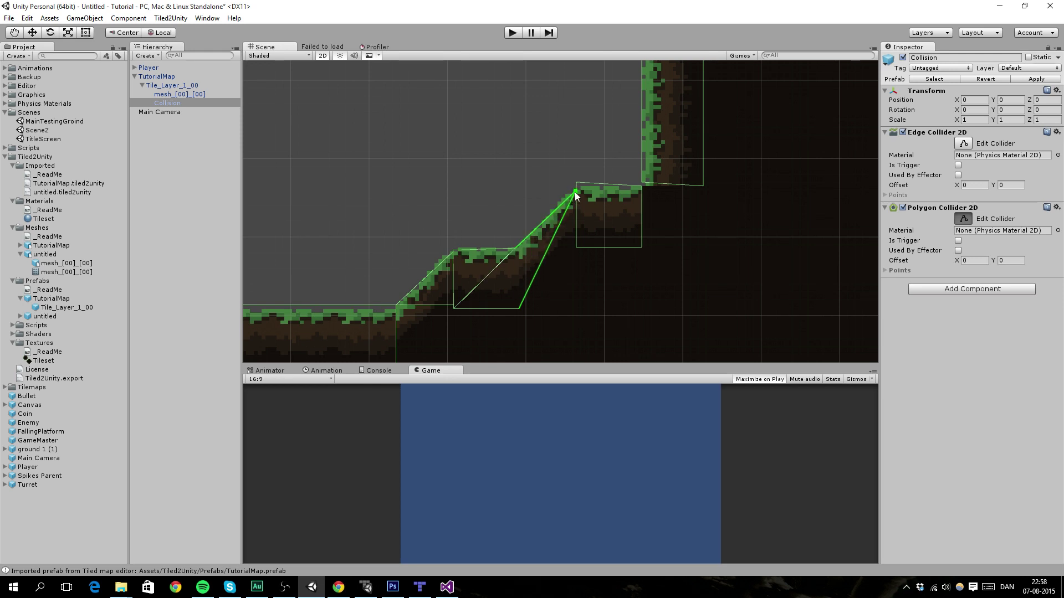
pyautogui.moveTo(517, 247); pyautogui.dragTo(521, 246)
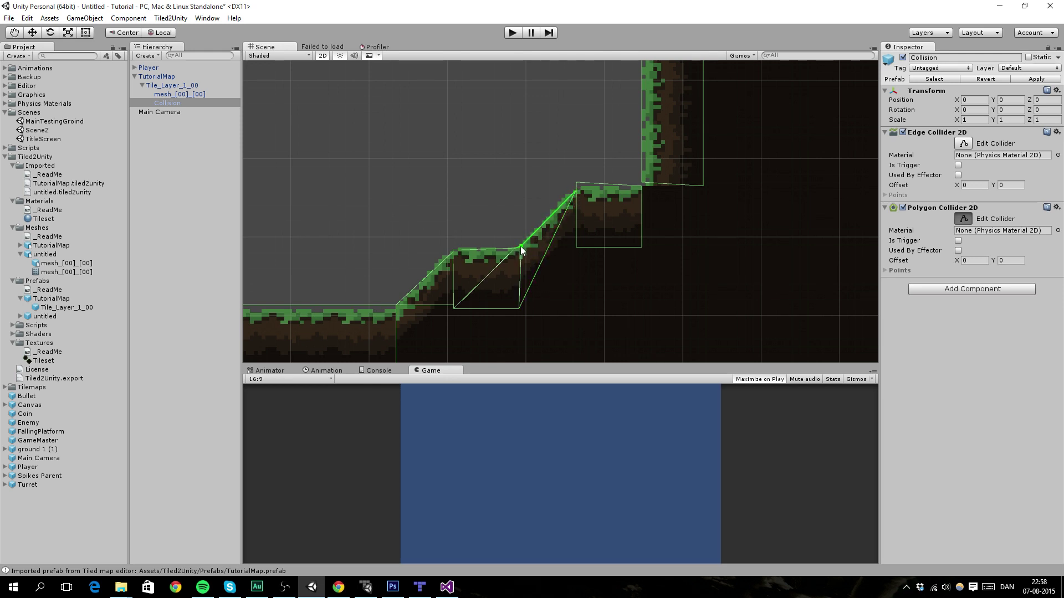
# Adjust the collider points at the upper step's surface and the wall's lower corner to line up with the tiles
pyautogui.moveTo(575, 188); pyautogui.dragTo(575, 191)
pyautogui.moveTo(641, 183); pyautogui.dragTo(643, 187)
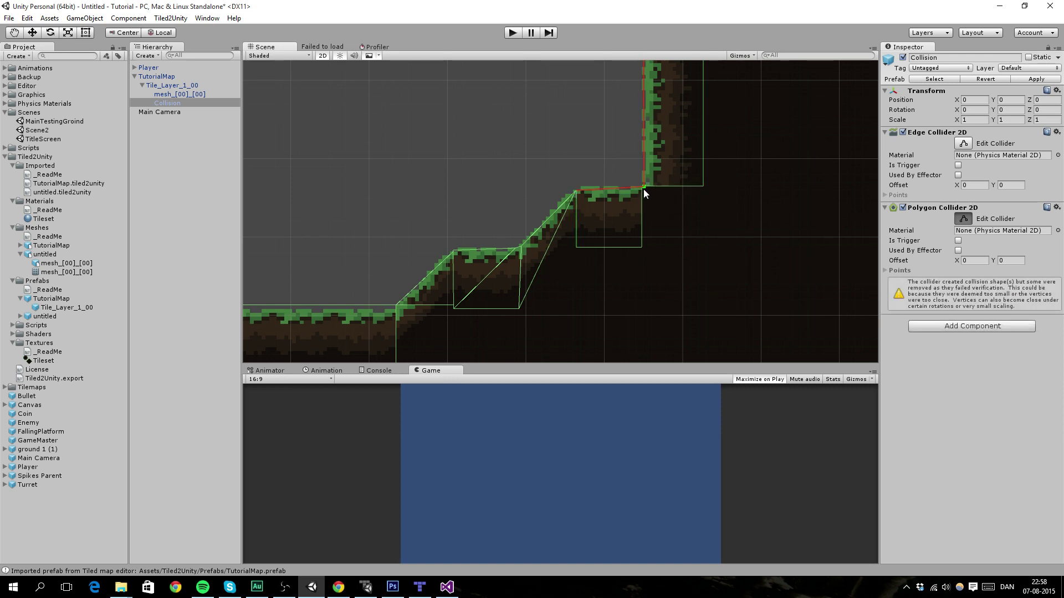
pyautogui.scroll(-10, 640, 188)
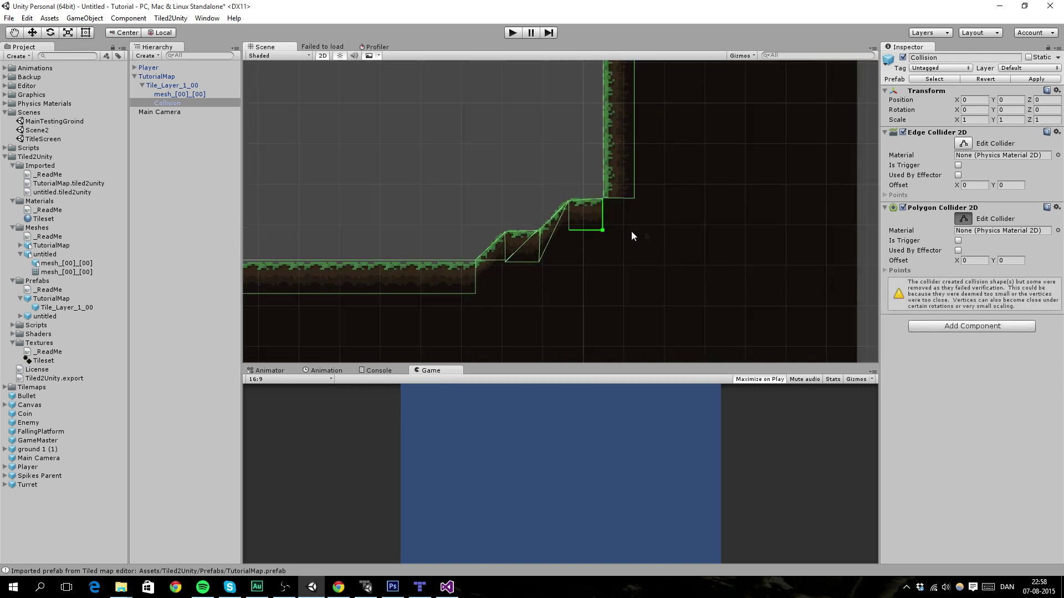
pyautogui.scroll(7, 589, 217)
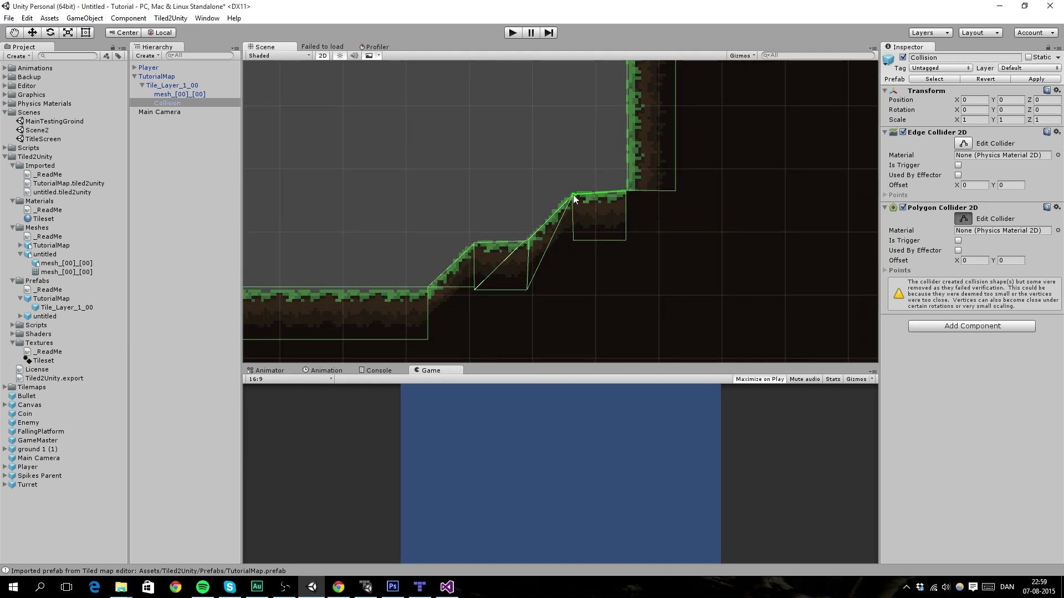
# Add the Main Camera prefab to the scene beside the Player at about X -36.2, Y -22.5
pyautogui.scroll(-2, 497, 222)
pyautogui.scroll(-2, 490, 218)
pyautogui.moveTo(388, 210); pyautogui.dragTo(609, 226, button='middle')
pyautogui.scroll(-6, 515, 223)
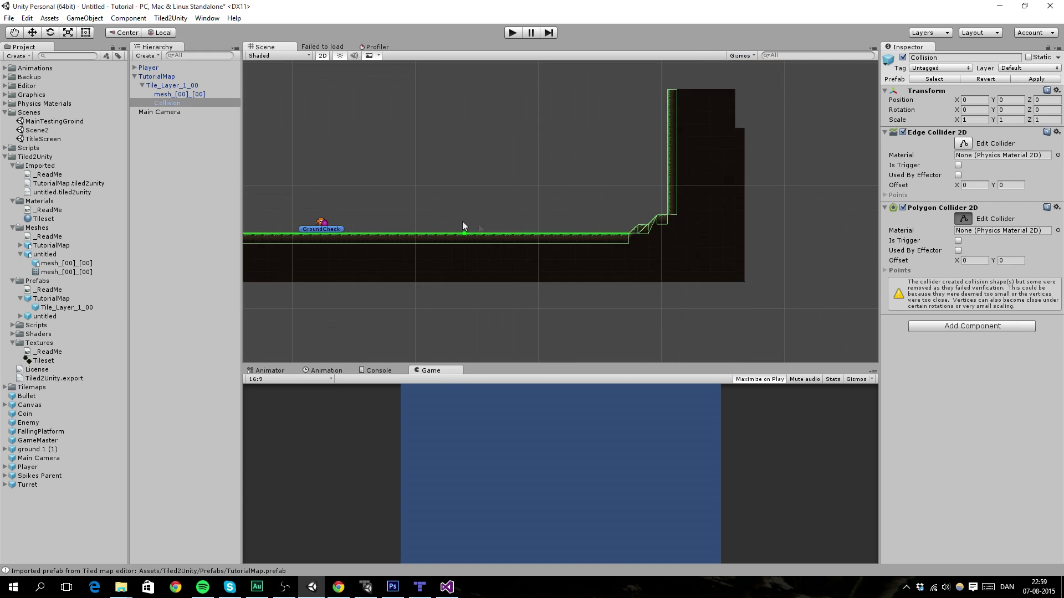
pyautogui.moveTo(509, 228); pyautogui.dragTo(702, 244, button='middle')
pyautogui.scroll(3, 648, 238)
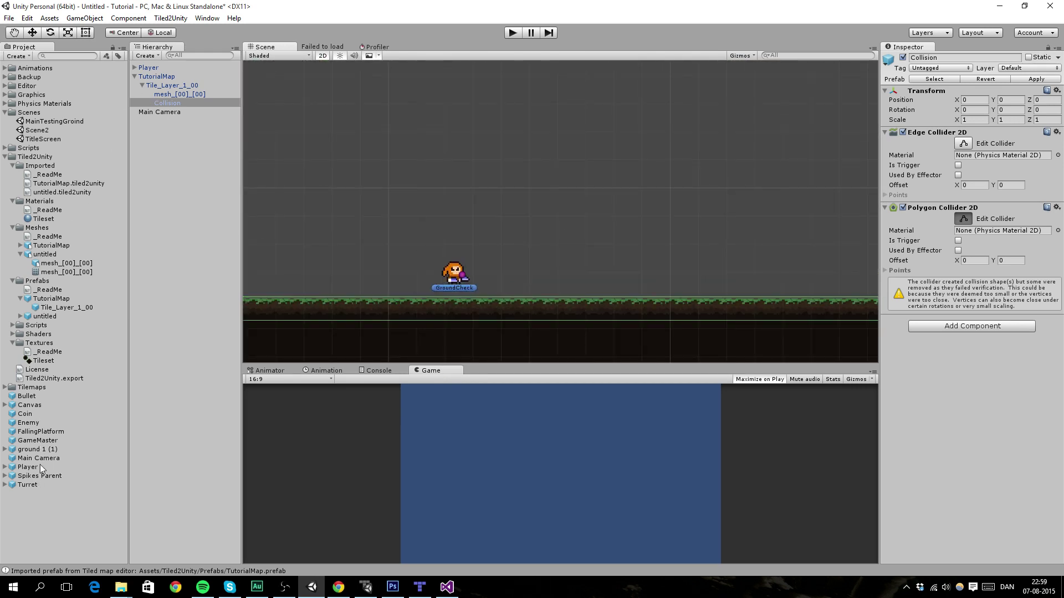
pyautogui.moveTo(38, 461); pyautogui.dragTo(500, 290)
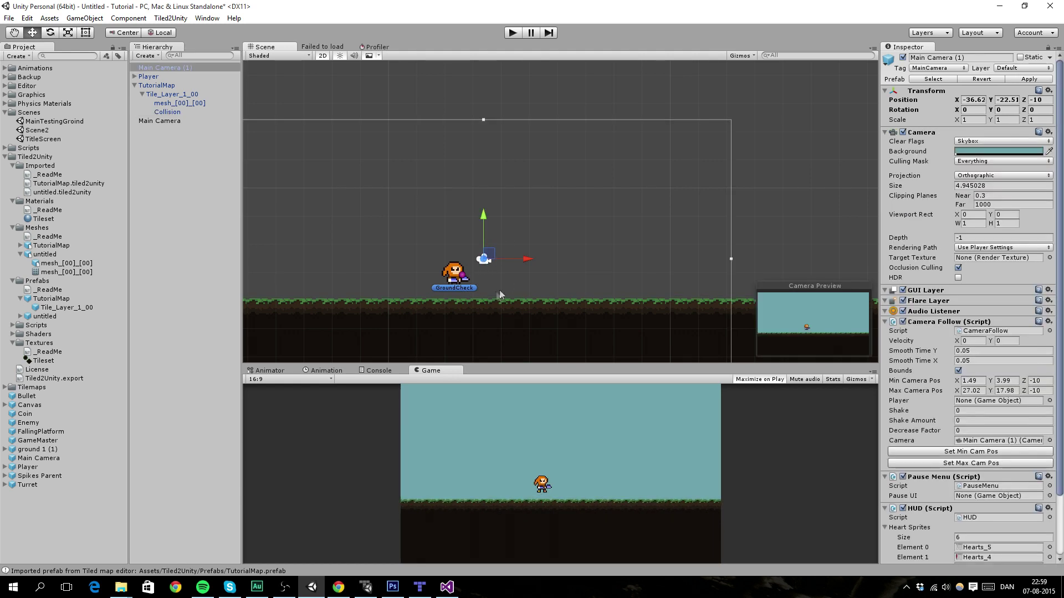
pyautogui.scroll(-3, 491, 277)
pyautogui.moveTo(499, 249); pyautogui.dragTo(509, 250)
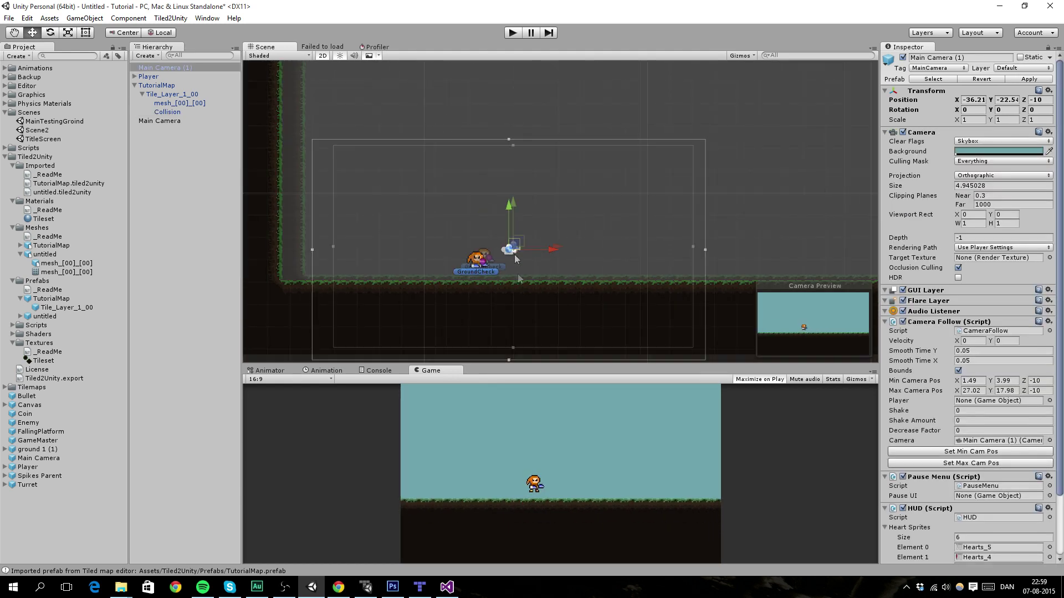
# Move the new camera to about X -43.27, Y -22.54 and store that as the minimum camera position
pyautogui.scroll(-3, 518, 269)
pyautogui.moveTo(522, 275); pyautogui.dragTo(521, 250, button='middle')
pyautogui.scroll(-1, 759, 205)
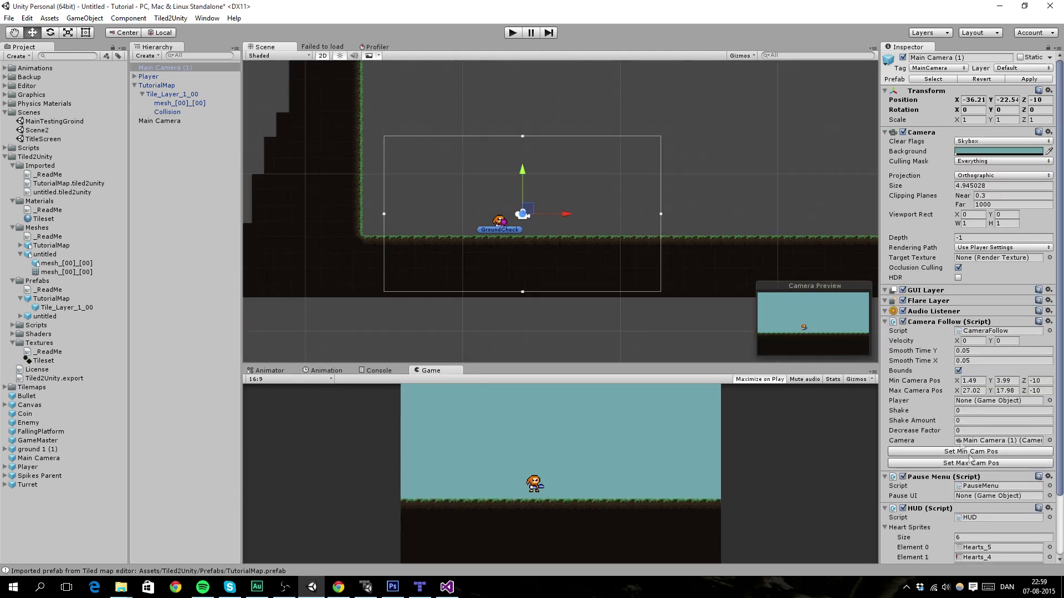
pyautogui.scroll(-2, 595, 246)
pyautogui.moveTo(598, 261); pyautogui.dragTo(652, 285, button='middle')
pyautogui.scroll(-2, 652, 284)
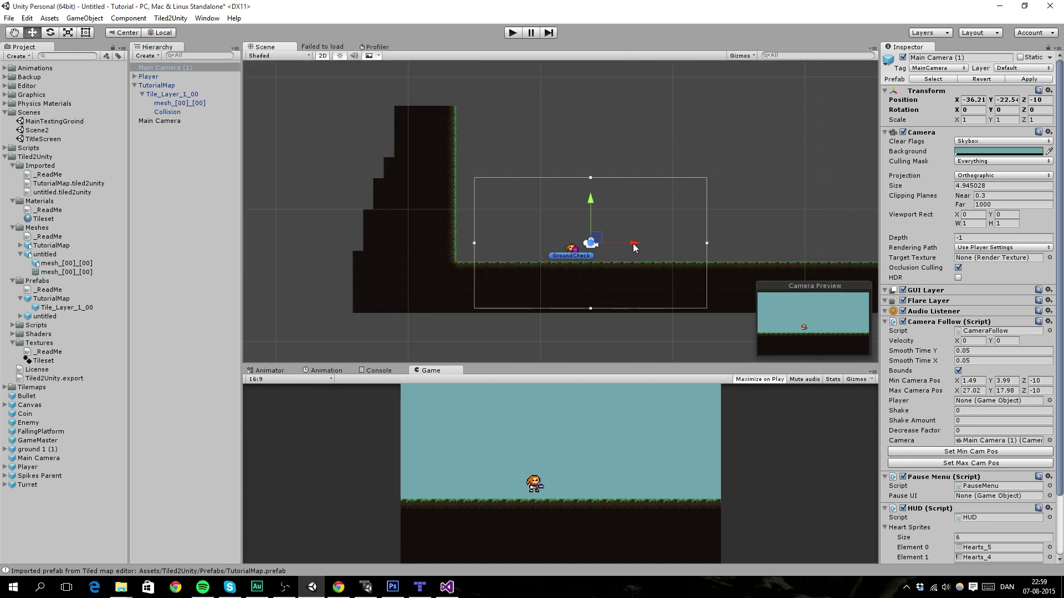
pyautogui.moveTo(630, 243); pyautogui.dragTo(540, 252)
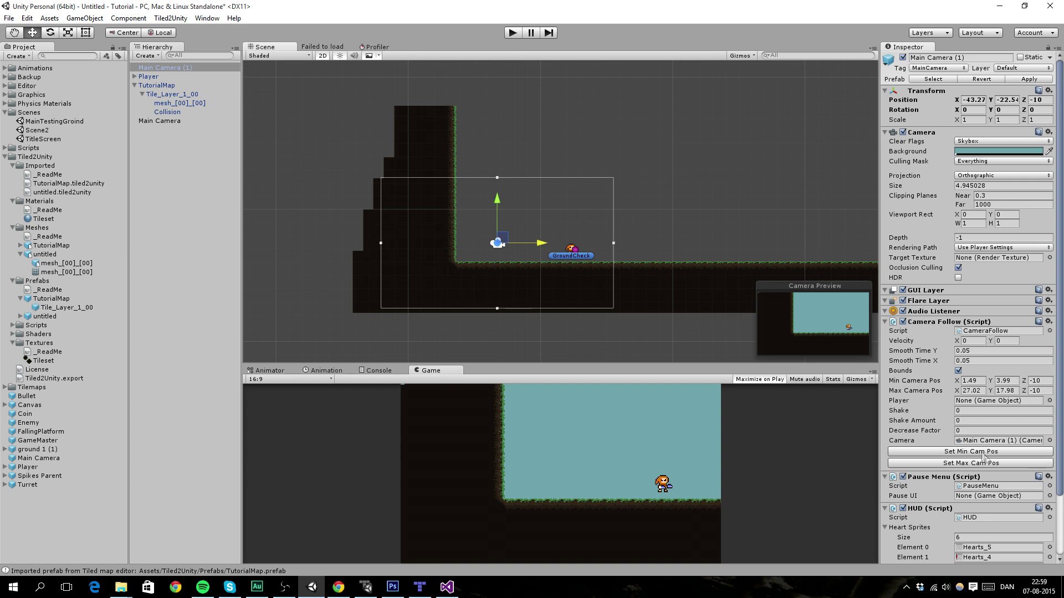
# Store a maximum camera position of about X -12.92, Y -17.1 and reposition the camera over the Player at about X -37.7, Y -21.6
pyautogui.scroll(-3, 746, 342)
pyautogui.moveTo(747, 342); pyautogui.dragTo(549, 323, button='middle')
pyautogui.moveTo(370, 244); pyautogui.dragTo(426, 240)
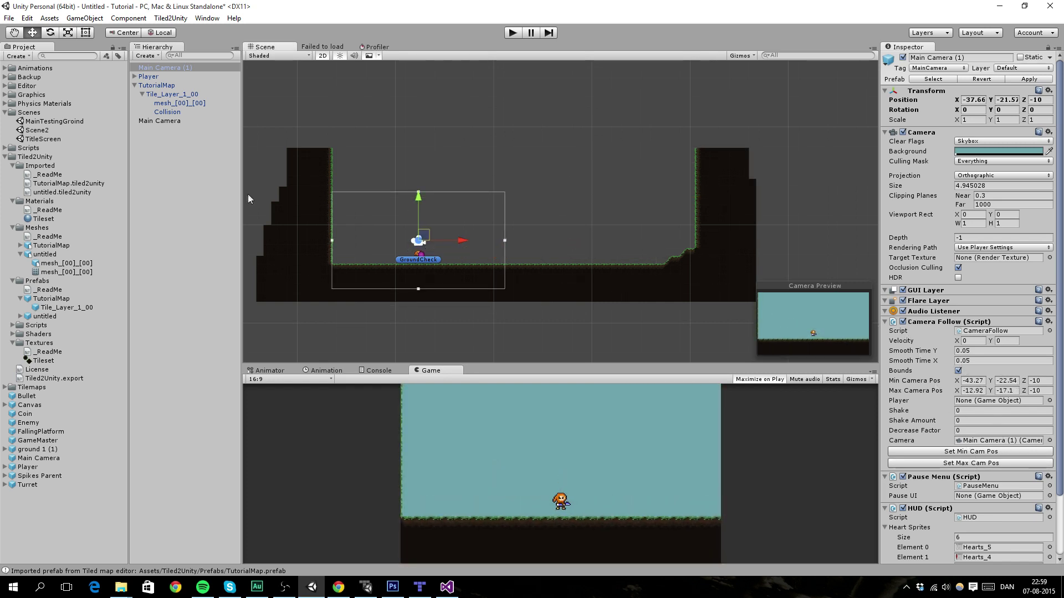
# Assign the scene's Player object as the Player reference of the new camera's Camera Follow script
pyautogui.moveTo(148, 76); pyautogui.dragTo(959, 399)
pyautogui.scroll(-3, 937, 343)
pyautogui.hotkey('ctrl', 's')
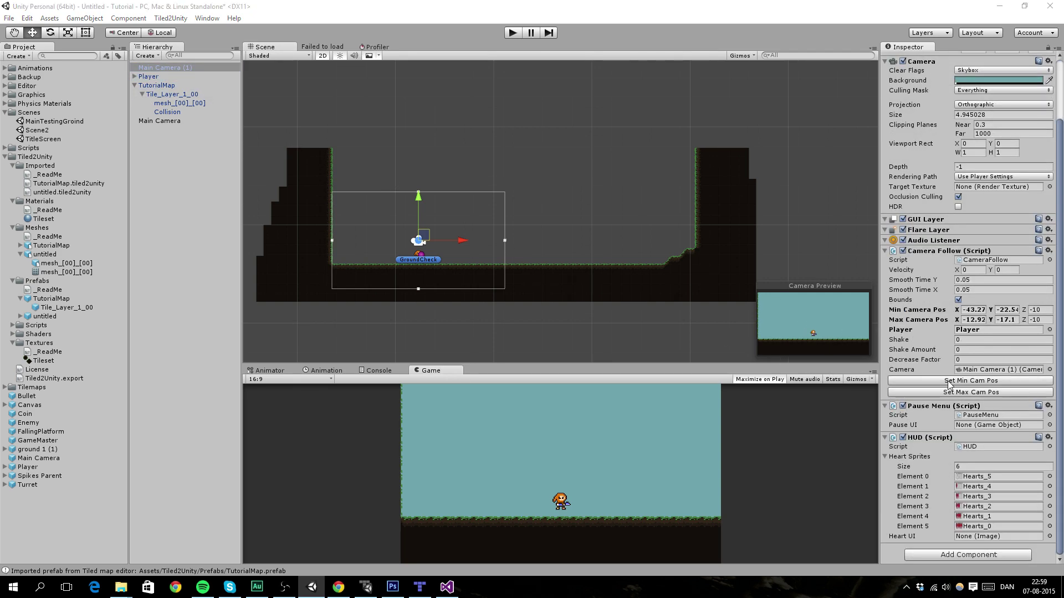
pyautogui.click(495, 306)
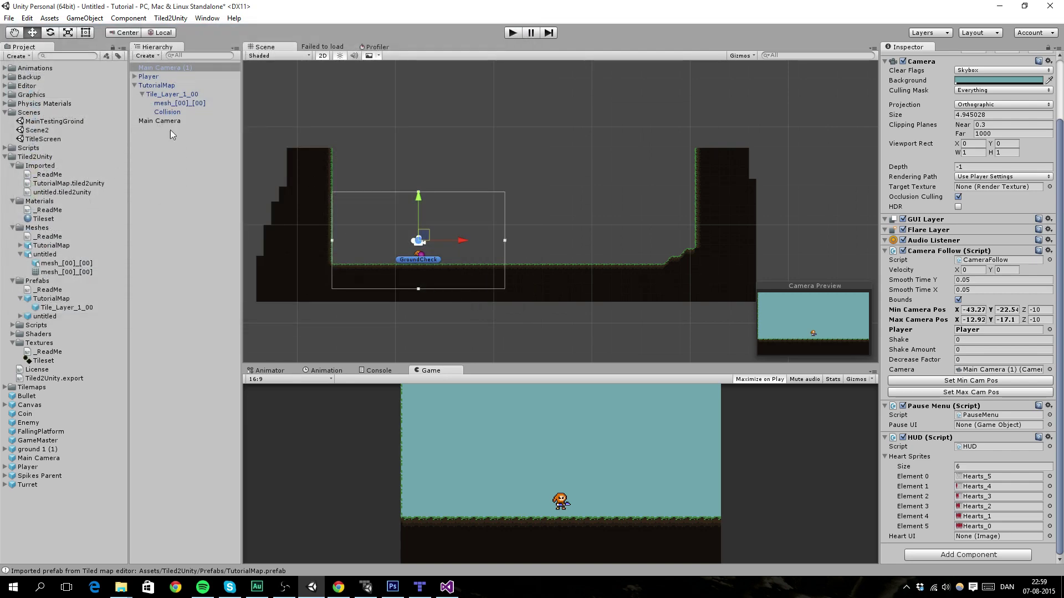
# Add the Canvas prefab to the scene, expand it and select its PauseUI object
pyautogui.moveTo(30, 409); pyautogui.dragTo(142, 132)
pyautogui.click(143, 132)
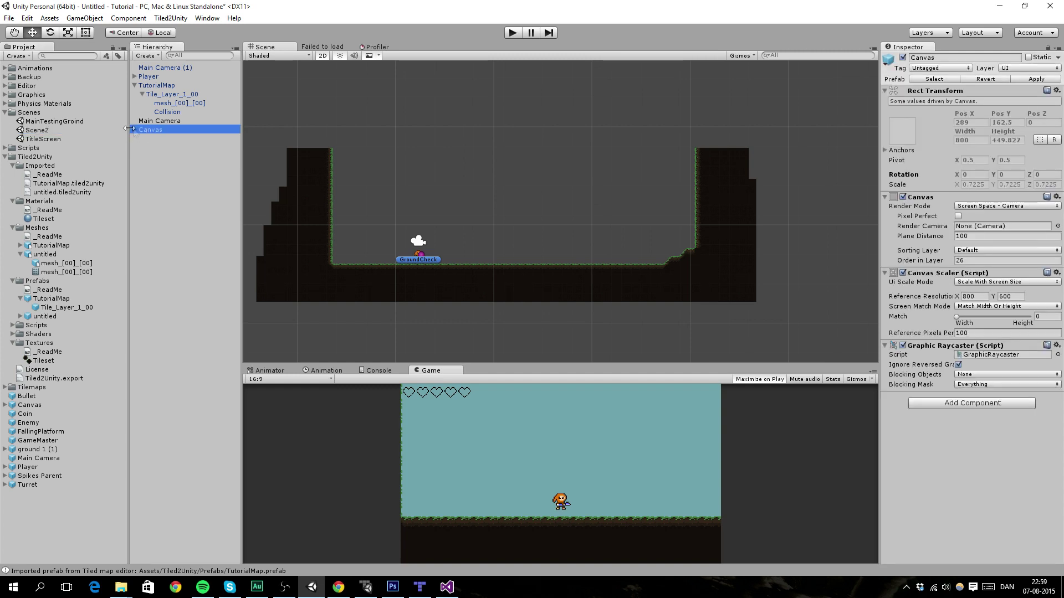
pyautogui.click(135, 130)
pyautogui.click(161, 148)
pyautogui.click(160, 139)
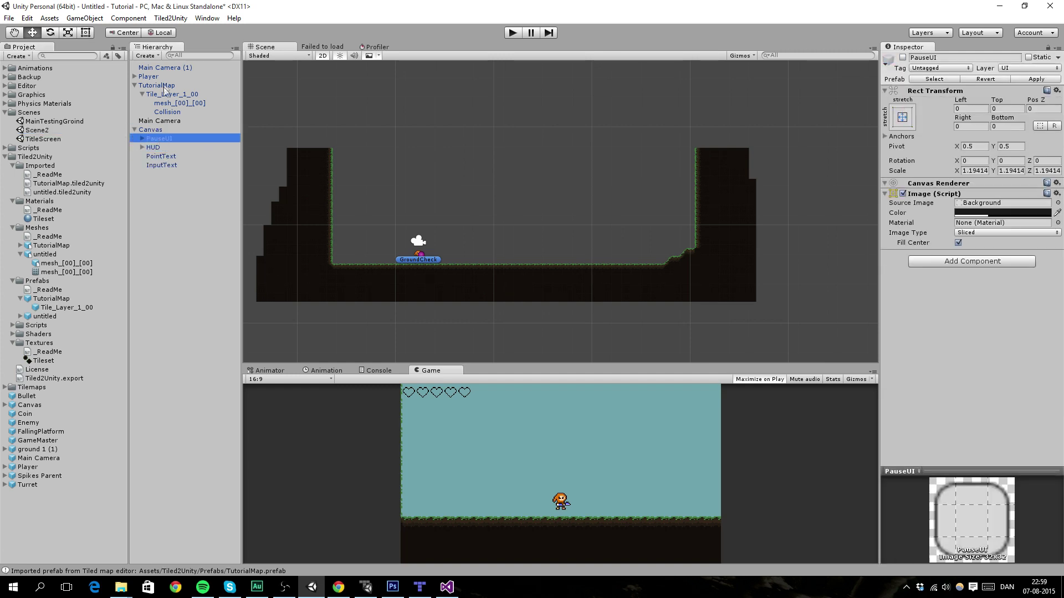
# Assign the Canvas HUD's Hearts image as the Heart UI of the new camera's HUD script and apply the changes to the prefab
pyautogui.click(161, 76)
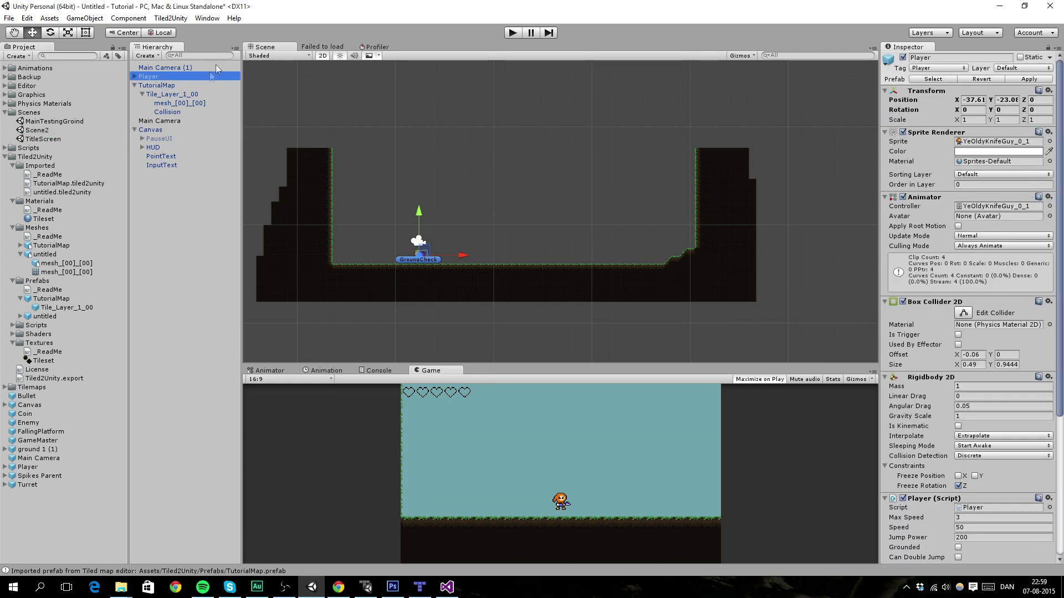
pyautogui.click(195, 67)
pyautogui.scroll(-3, 988, 375)
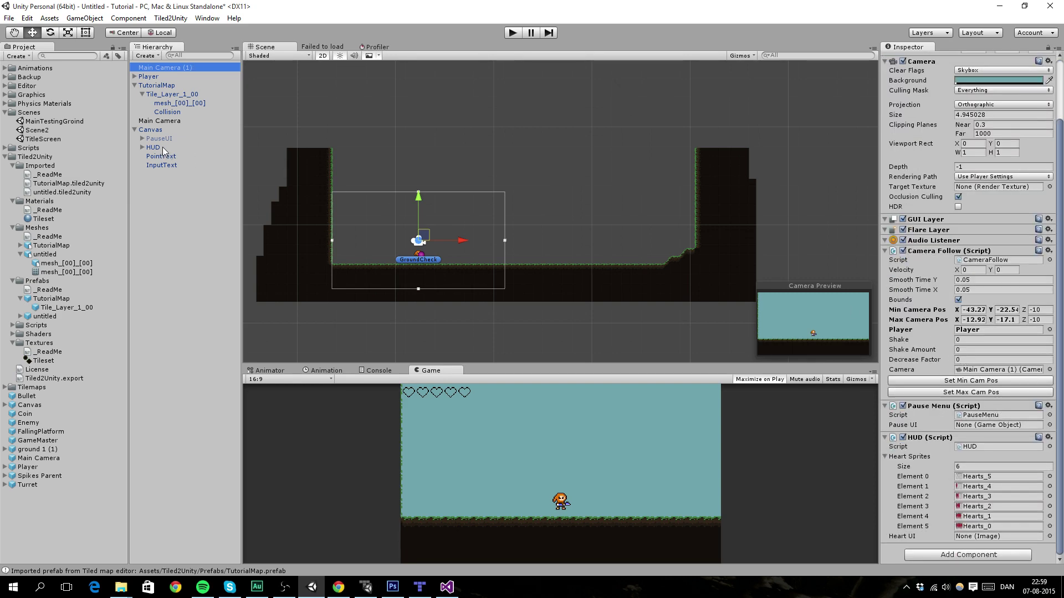
pyautogui.click(142, 147)
pyautogui.moveTo(159, 157); pyautogui.dragTo(183, 160)
pyautogui.click(609, 316)
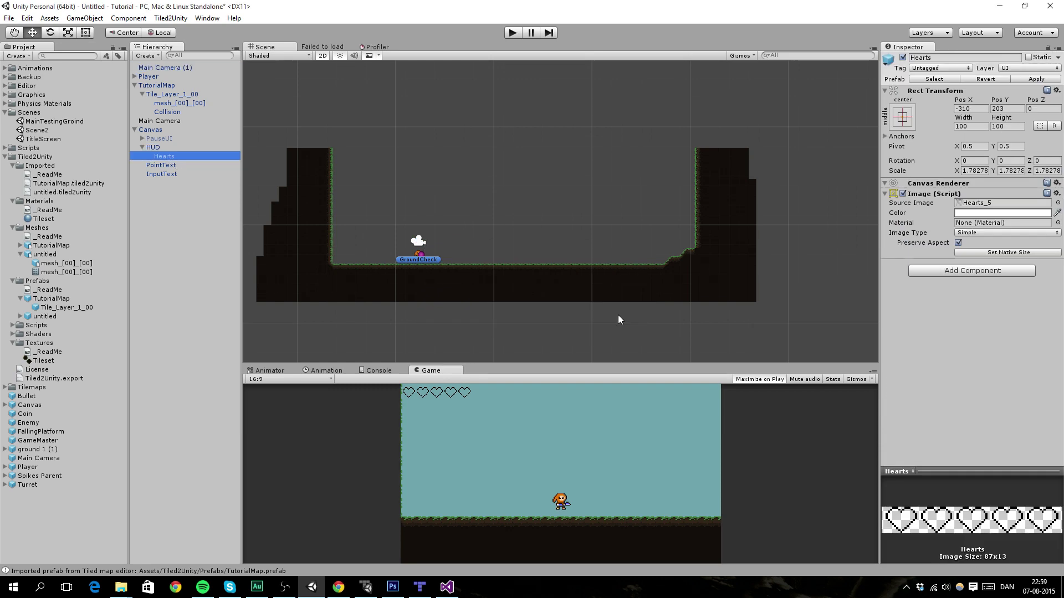
pyautogui.click(178, 147)
pyautogui.click(159, 67)
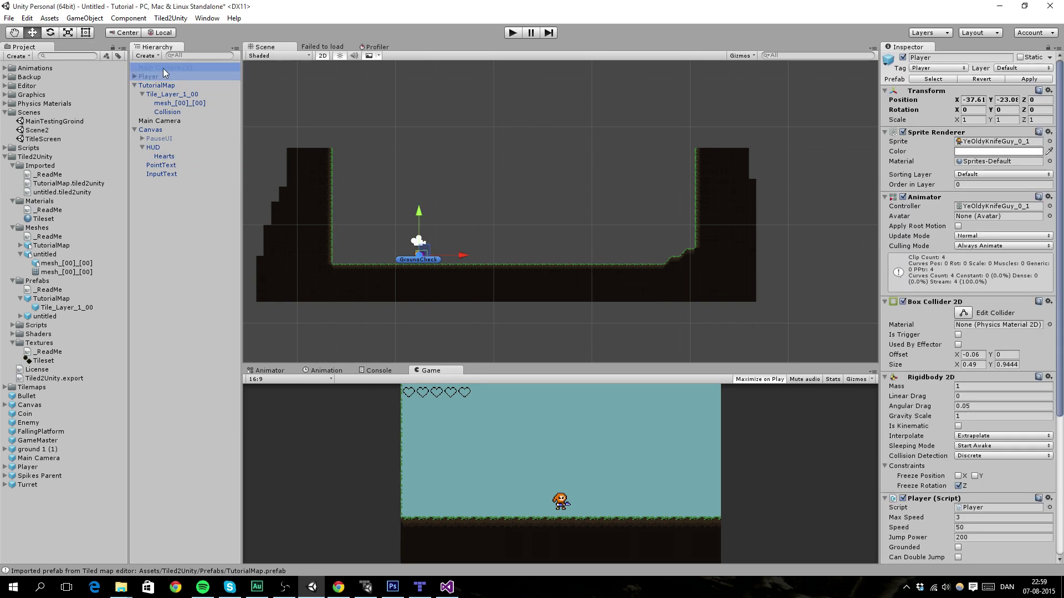
pyautogui.scroll(-3, 986, 512)
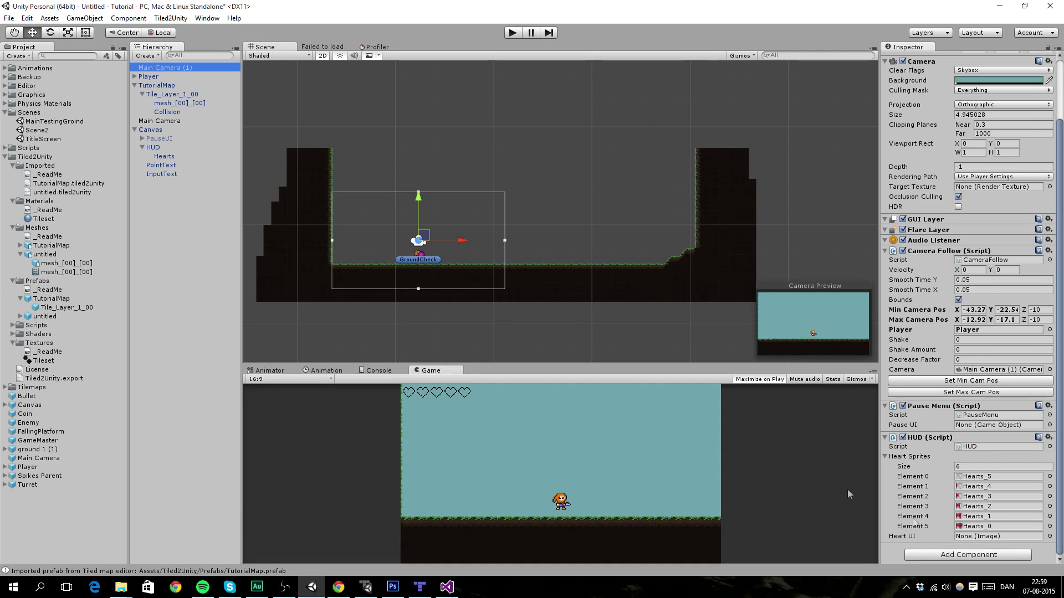
pyautogui.moveTo(162, 156); pyautogui.dragTo(974, 538)
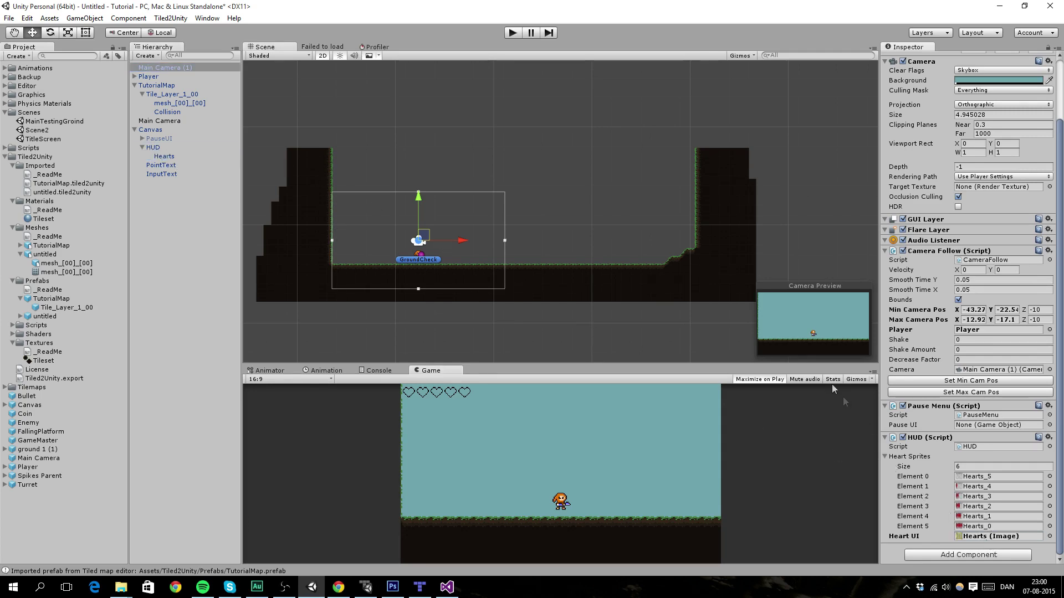
pyautogui.scroll(3, 980, 126)
pyautogui.click(1019, 80)
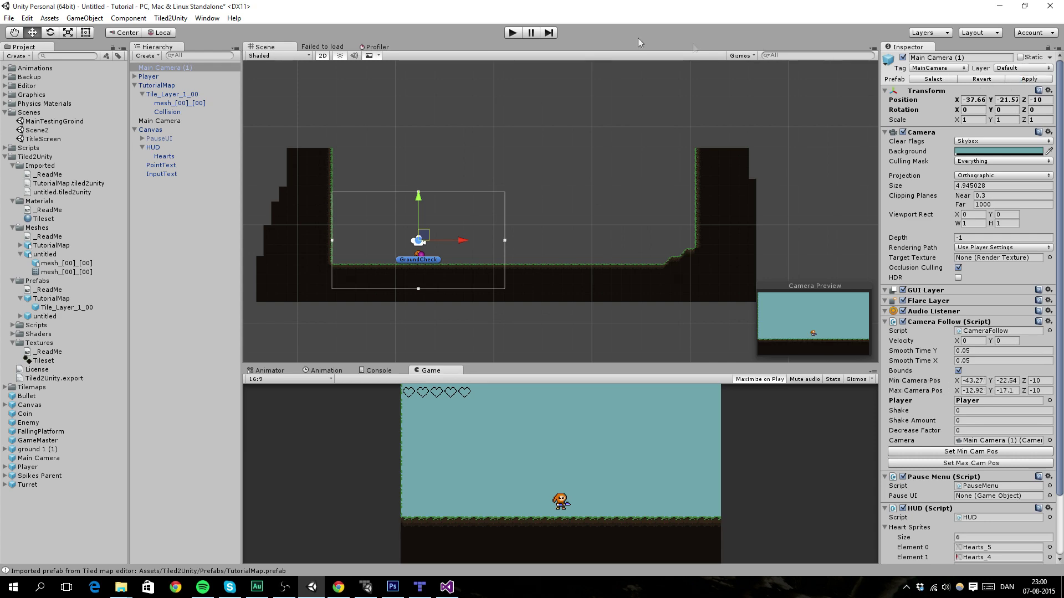
# Test-run the scene briefly and delete the original Main Camera object
pyautogui.click(511, 35)
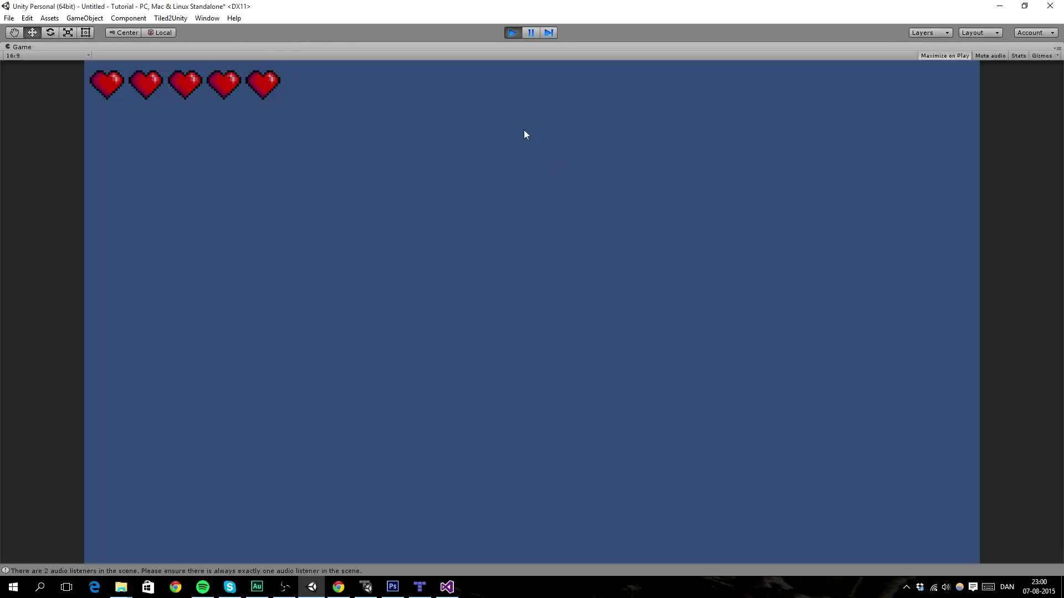
pyautogui.click(511, 33)
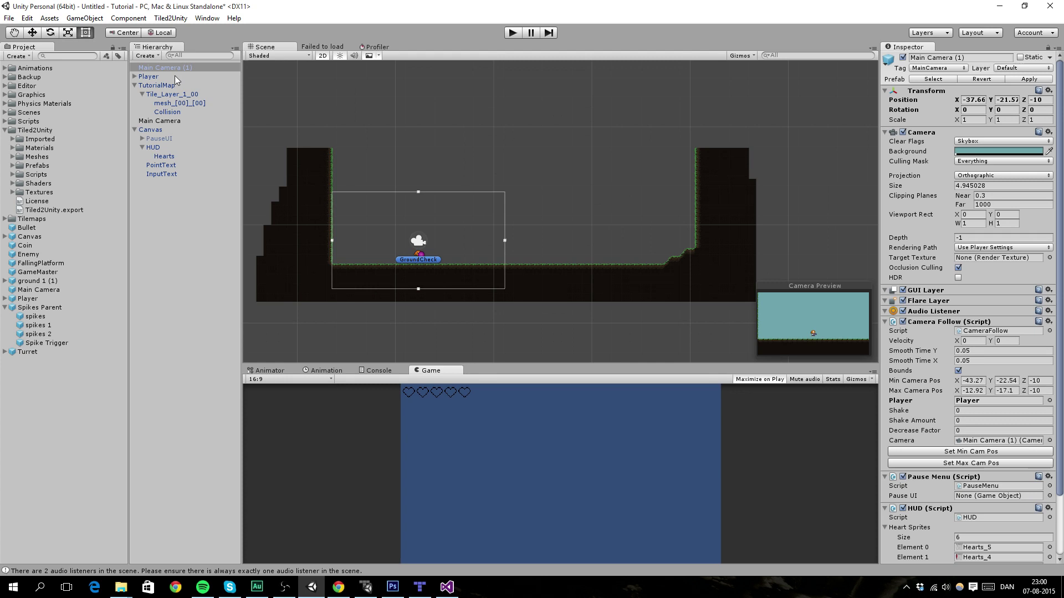
pyautogui.click(159, 121)
pyautogui.press('Delete')
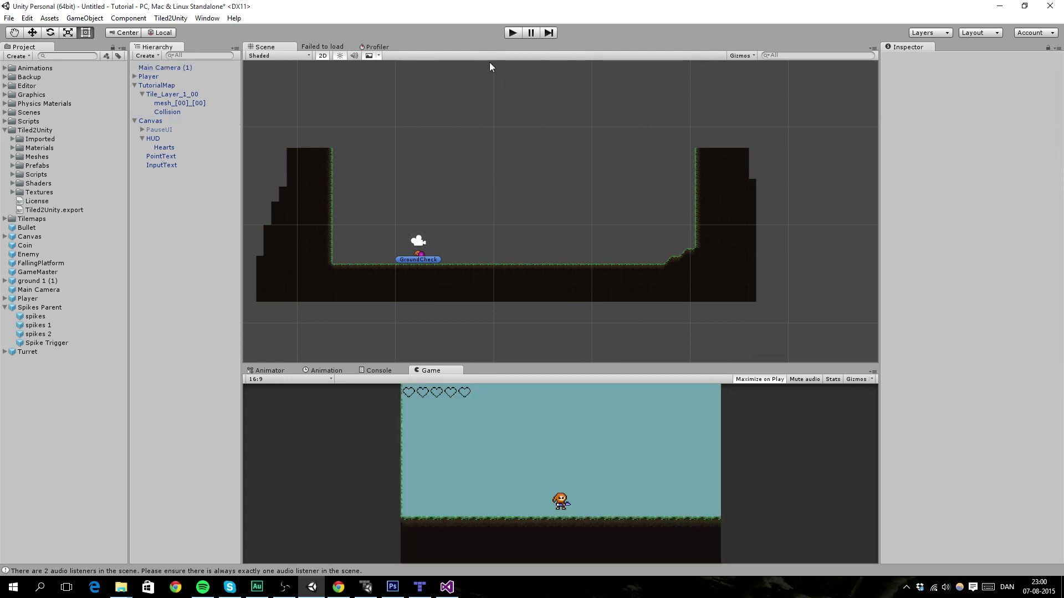
# Play-test the scene by walking the player toward the map's left wall and across the ground to the right-hand slopes, jumping along the way
pyautogui.click(513, 34)
pyautogui.press('a')
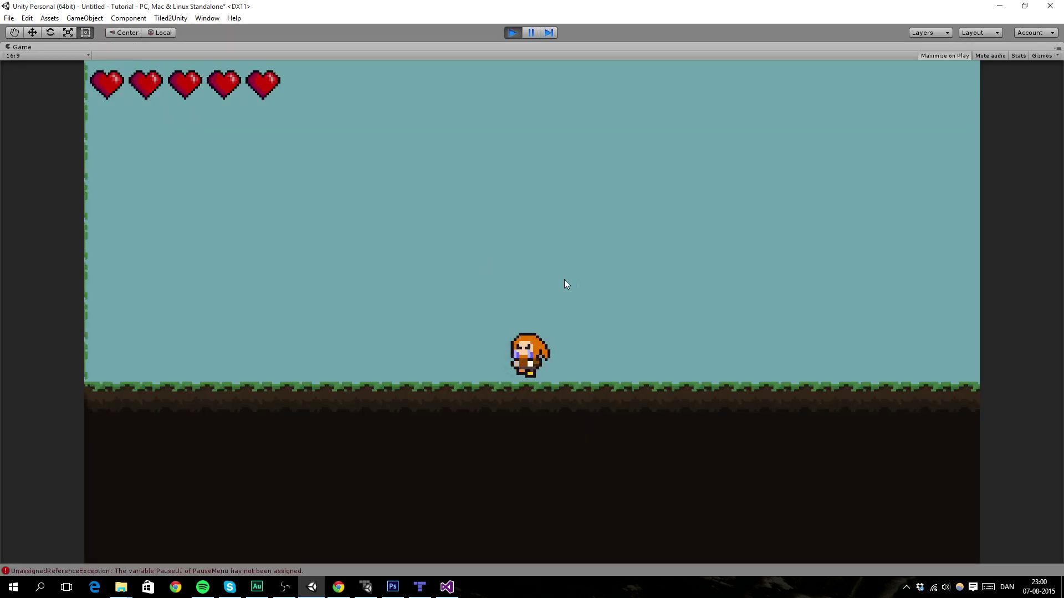
pyautogui.press('Left')
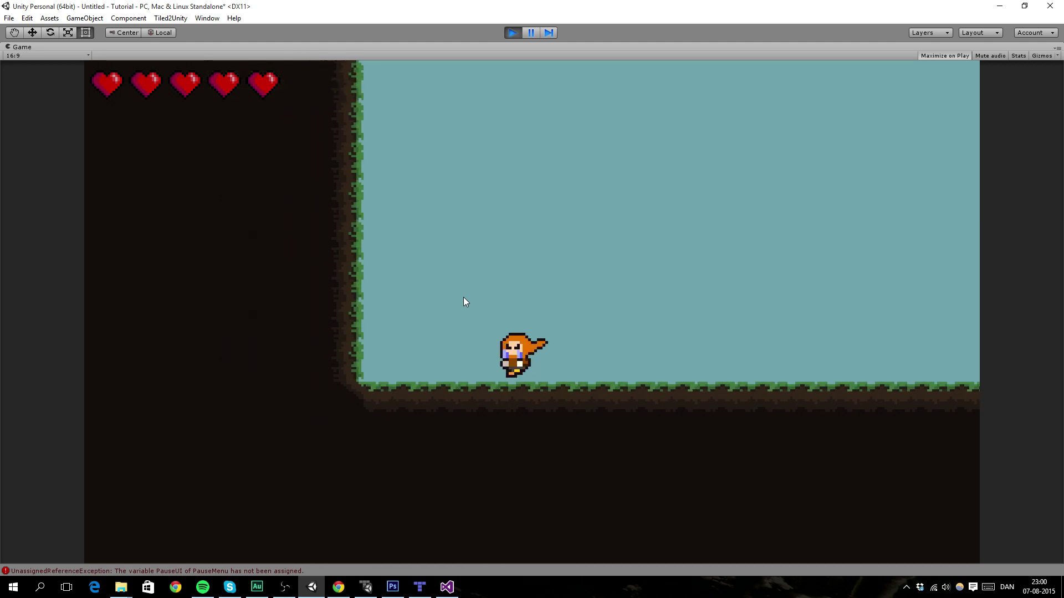
pyautogui.press('Right')
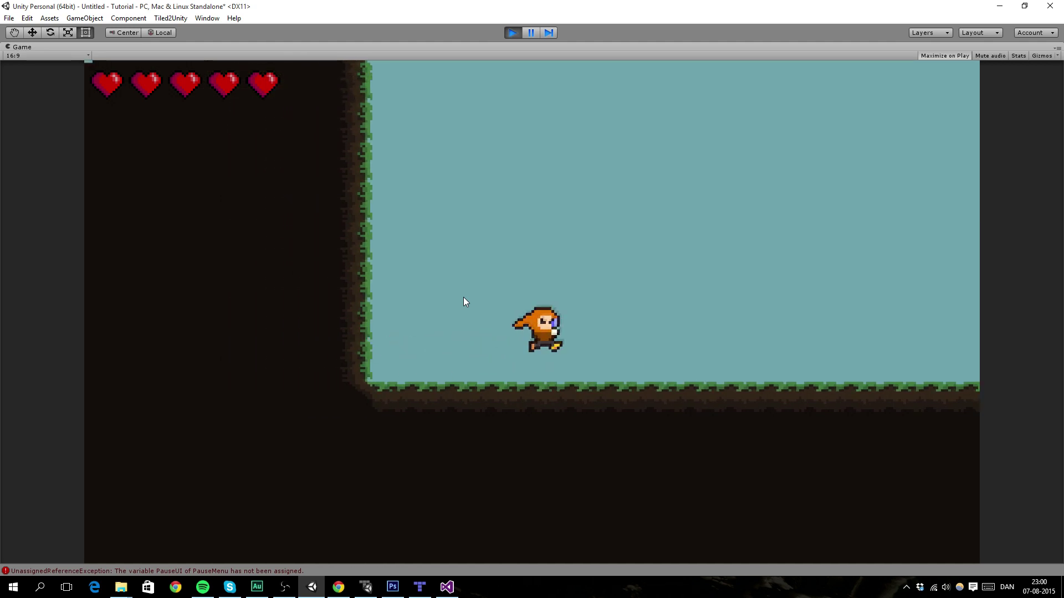
pyautogui.press('Right')
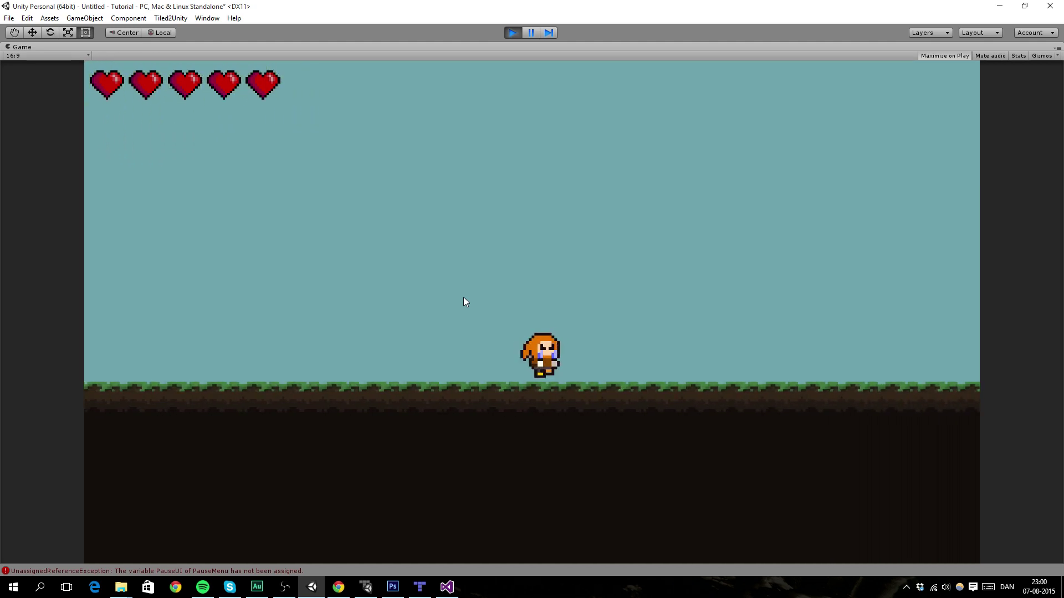
pyautogui.press('Right')
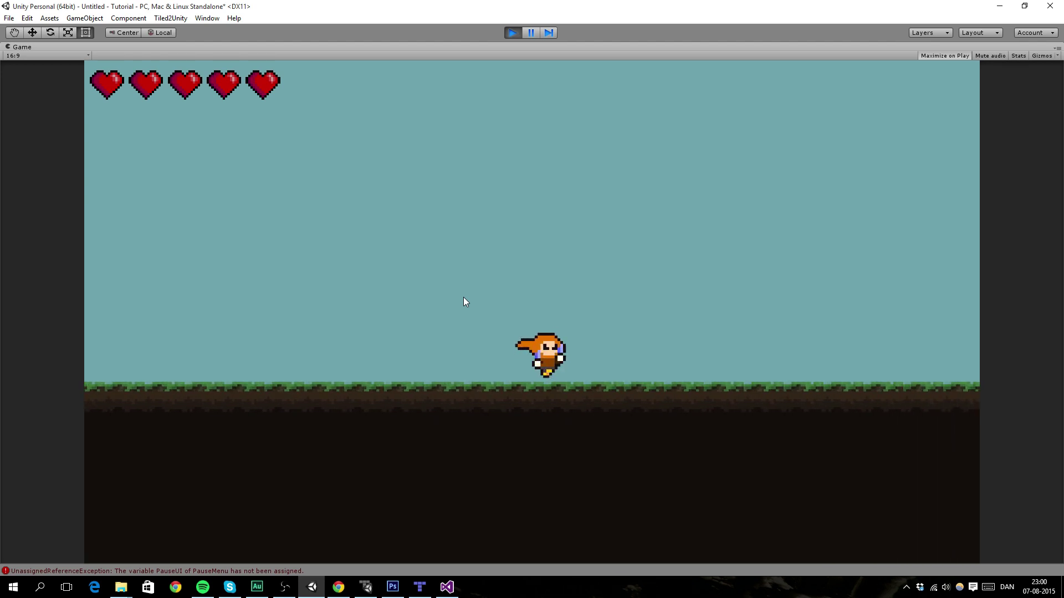
pyautogui.press('Right')
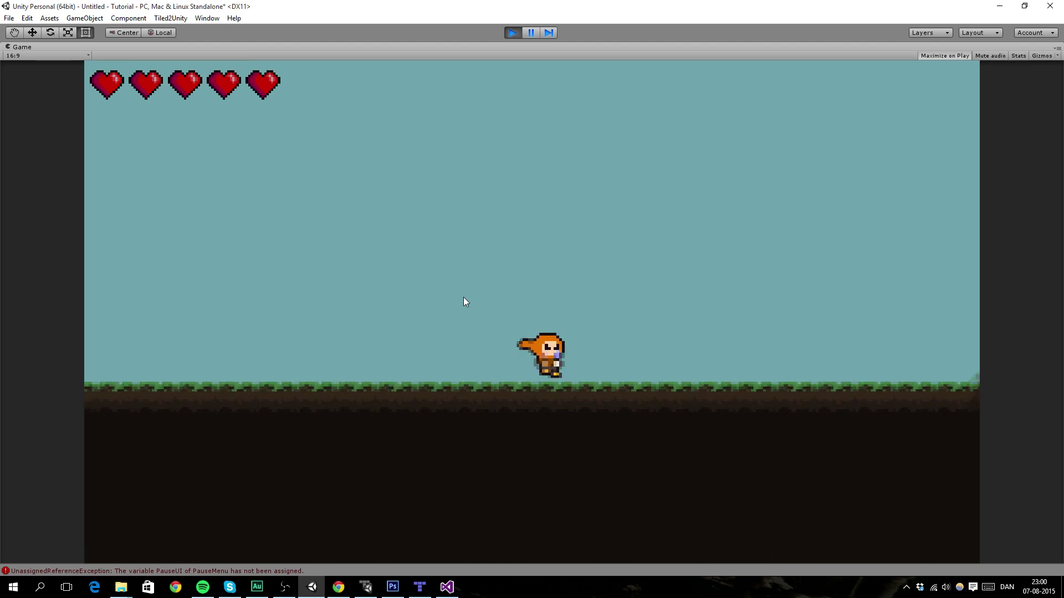
pyautogui.press('space')
pyautogui.press('Right')
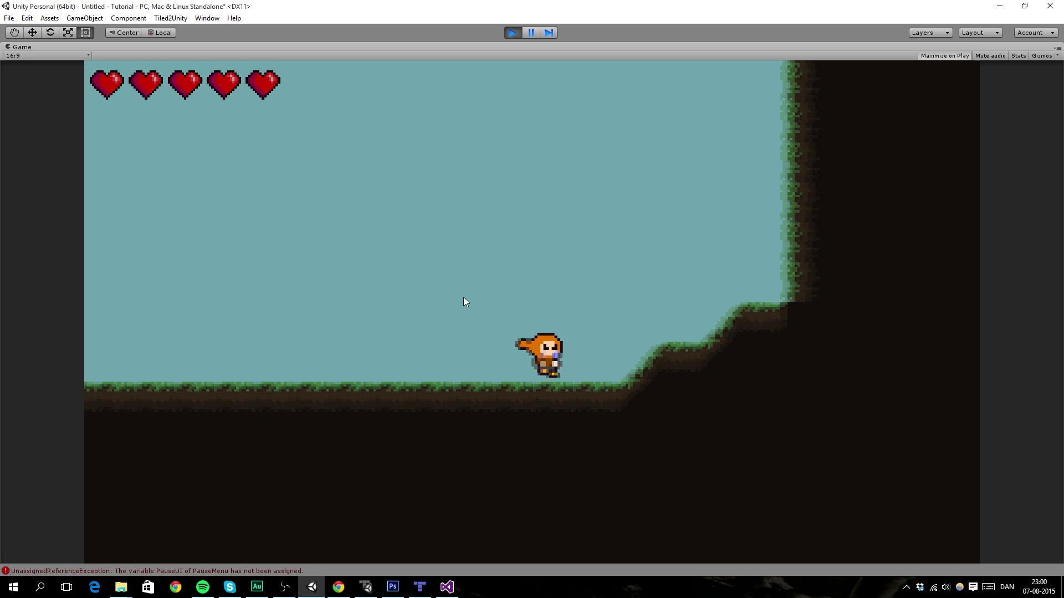
# Test the slope collisions by walking and jumping the player up and down the stepped slopes beside the right wall
pyautogui.press('Left')
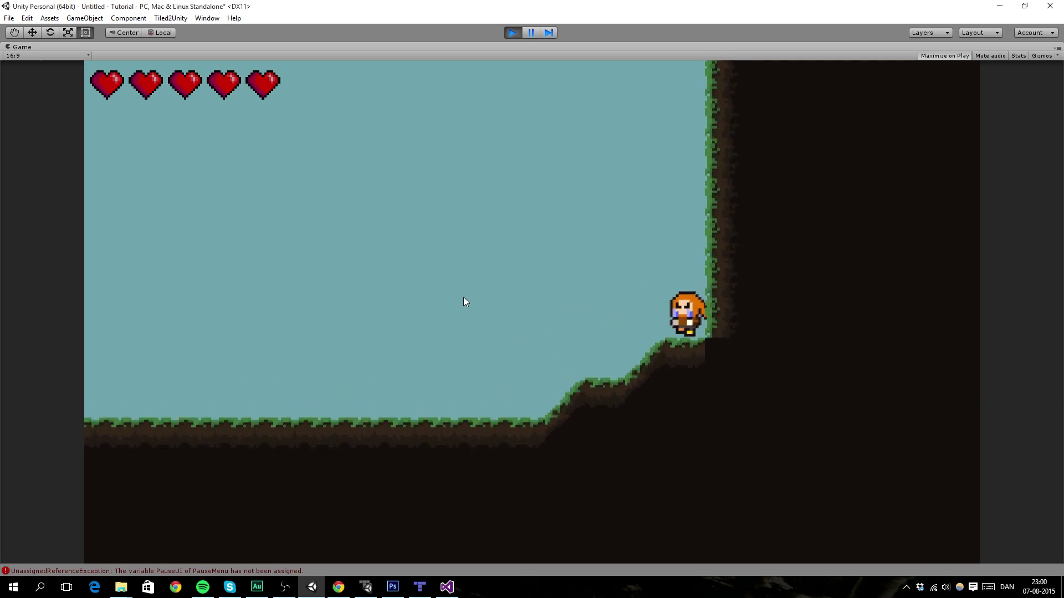
pyautogui.press('Right')
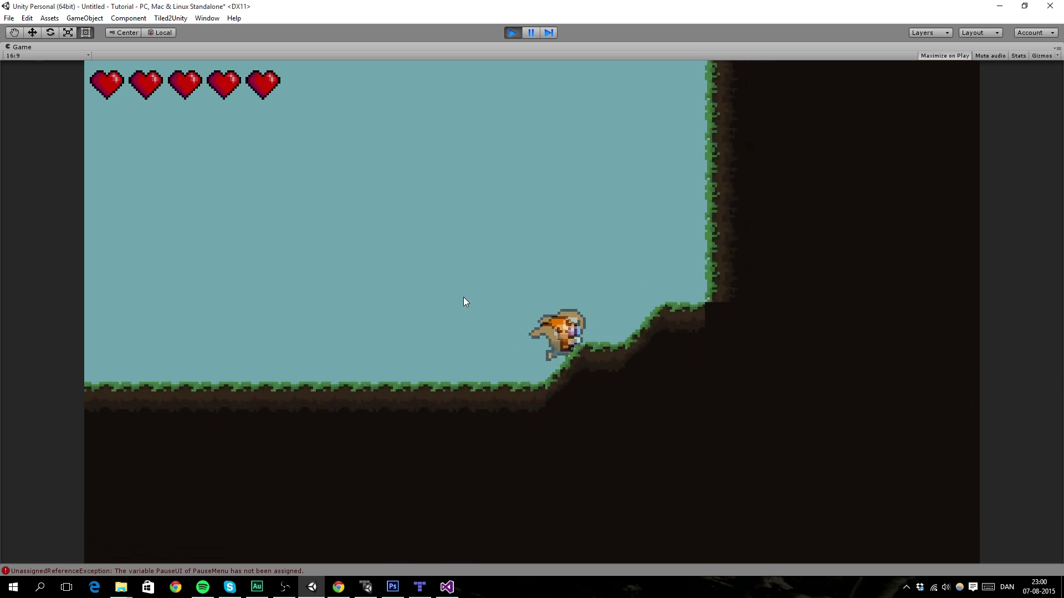
pyautogui.press('space')
pyautogui.press('Left')
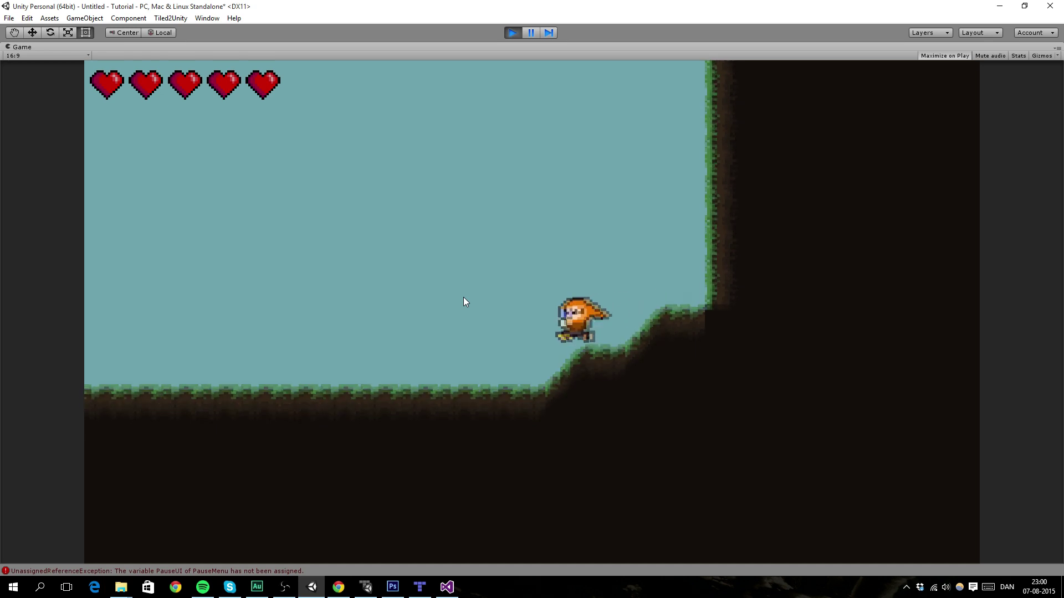
pyautogui.press('Right')
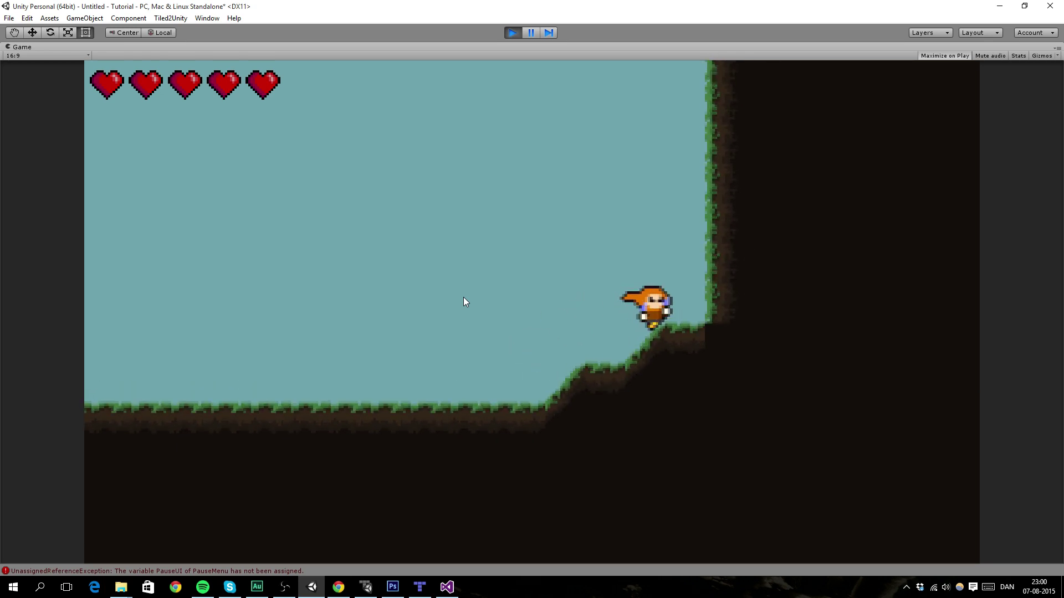
pyautogui.press('Left')
pyautogui.press('space')
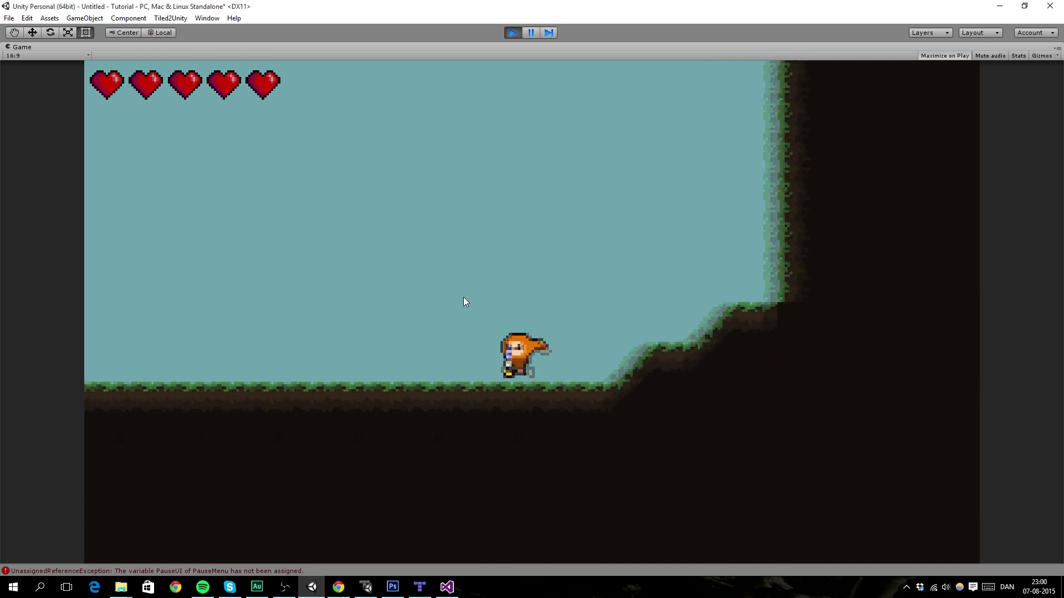
# Test running and jumping on the flat ground in both directions, and end the play test
pyautogui.press('space')
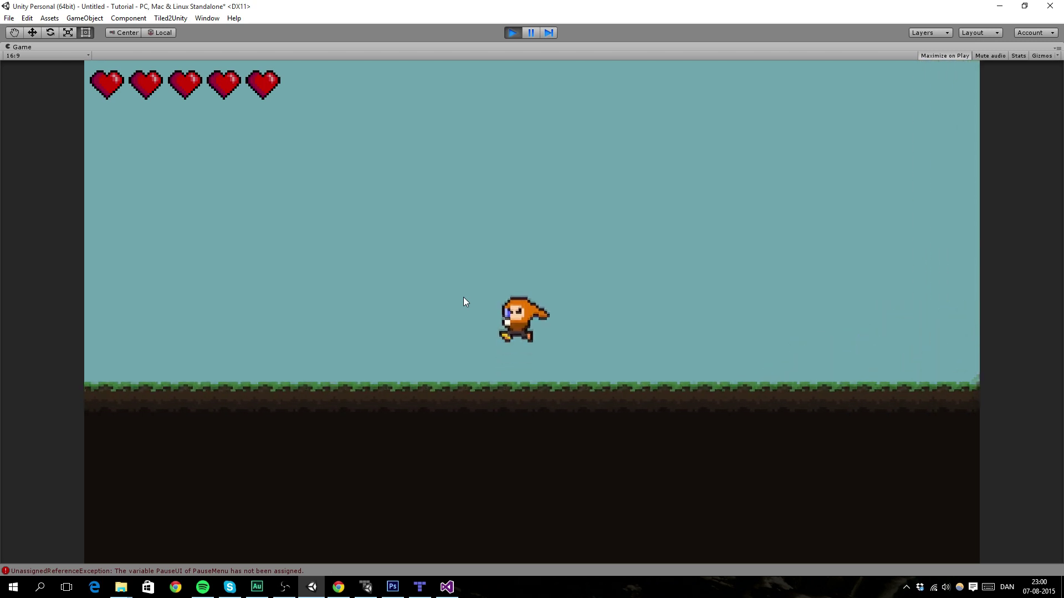
pyautogui.press('Left')
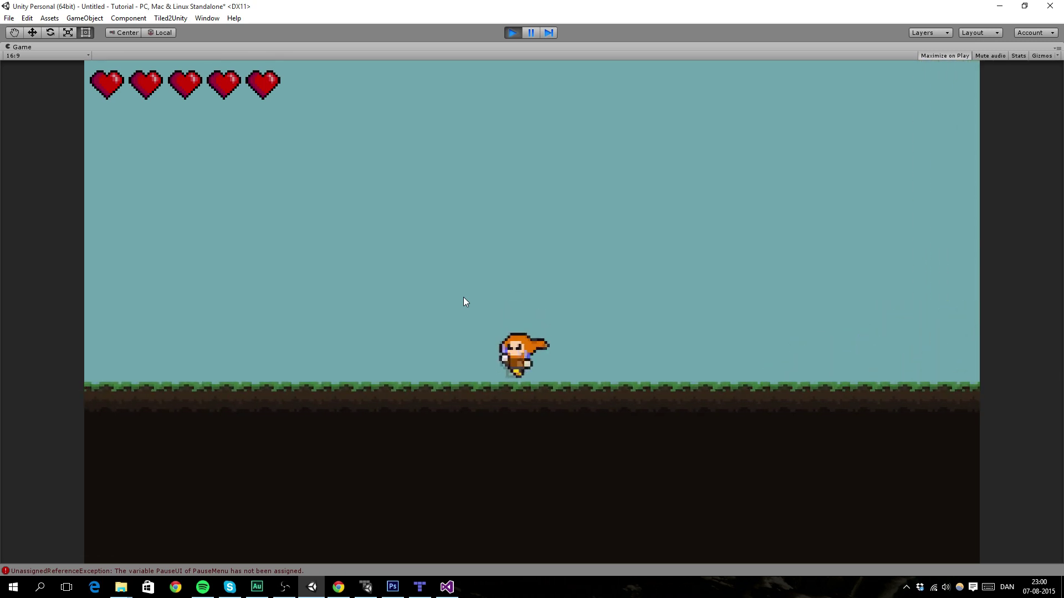
pyautogui.press('Right')
pyautogui.press('Left')
pyautogui.press('space')
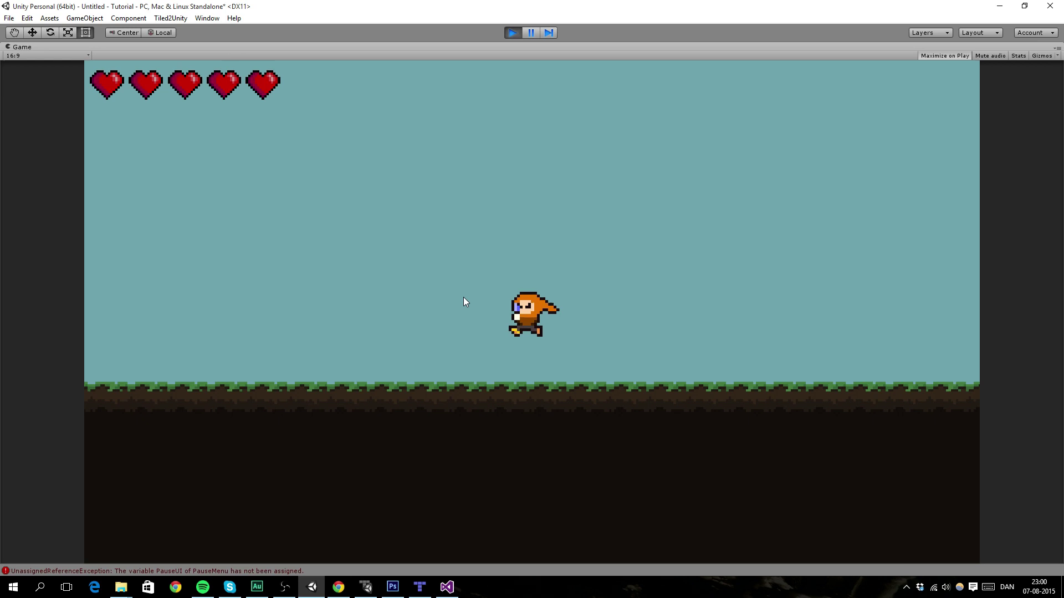
pyautogui.press('space')
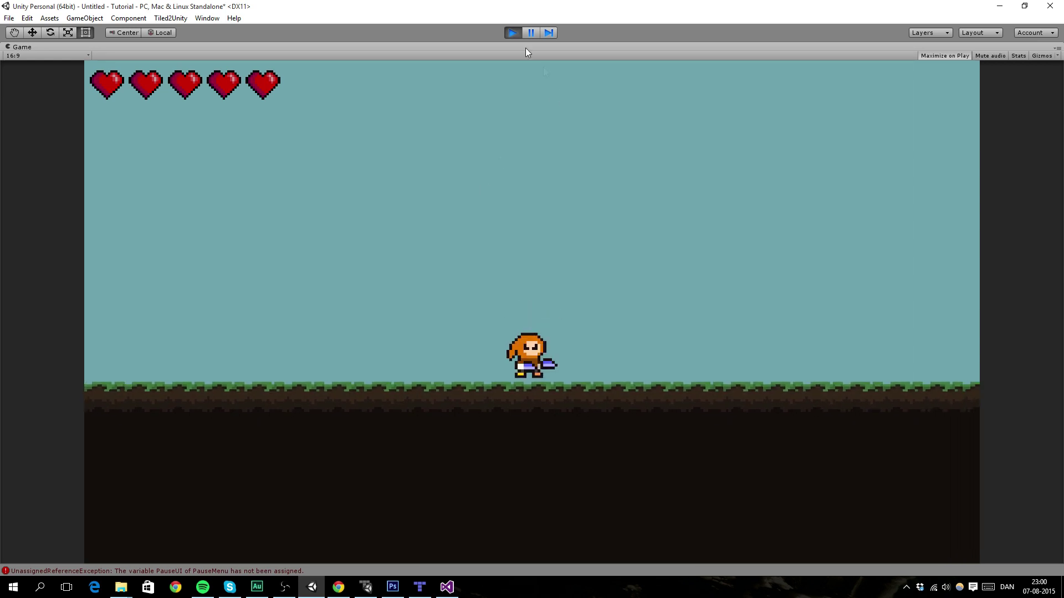
pyautogui.click(513, 33)
# Start saving the untitled scene in the project's Scenes folder and get its file name ready for entry
pyautogui.hotkey('ctrl', 's')
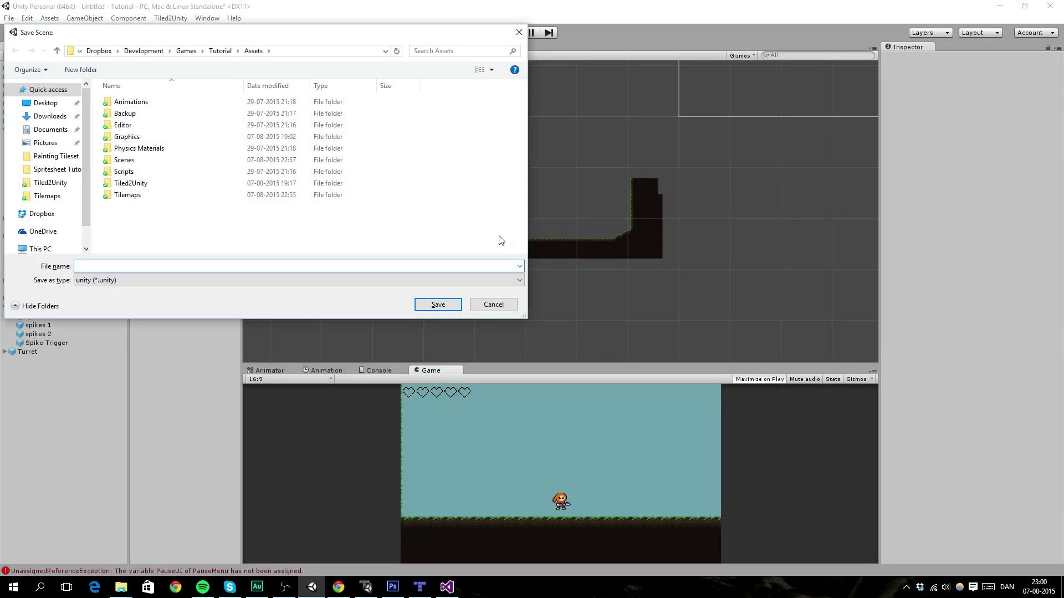
pyautogui.click(491, 305)
pyautogui.hotkey('ctrl', 's')
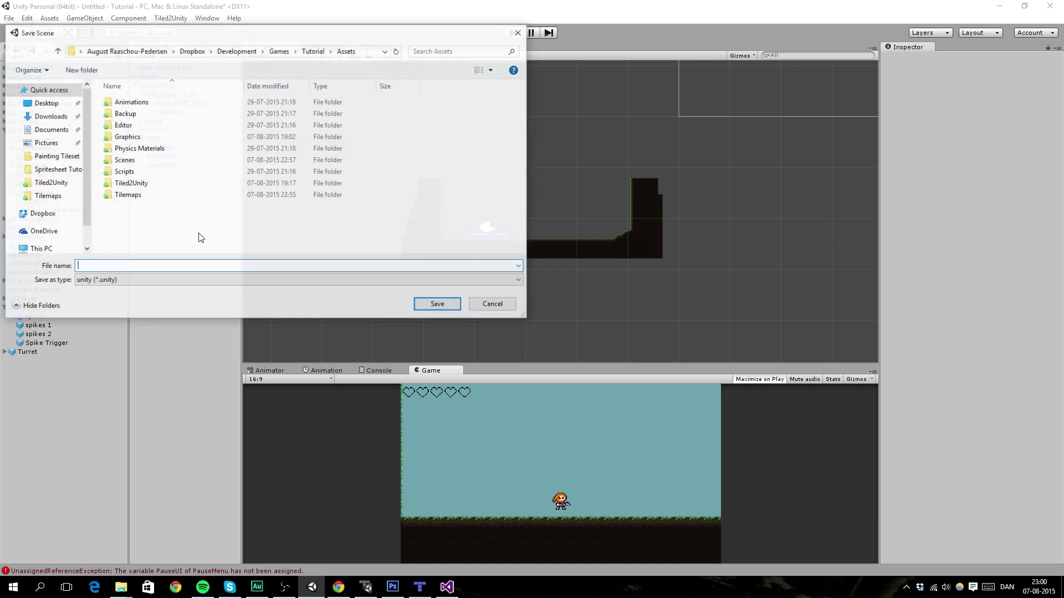
pyautogui.doubleClick(146, 161)
pyautogui.click(126, 266)
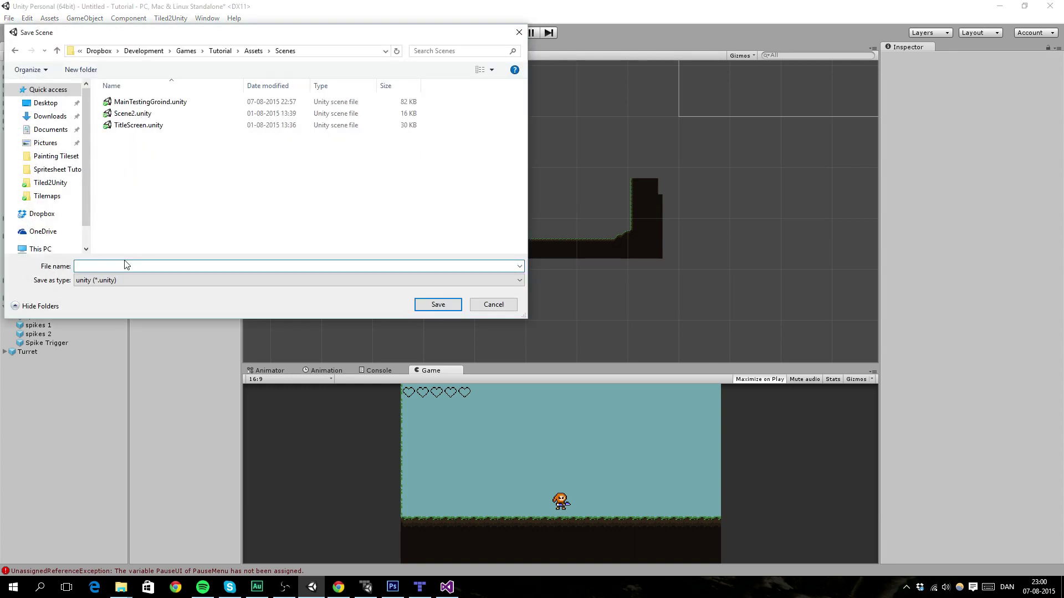